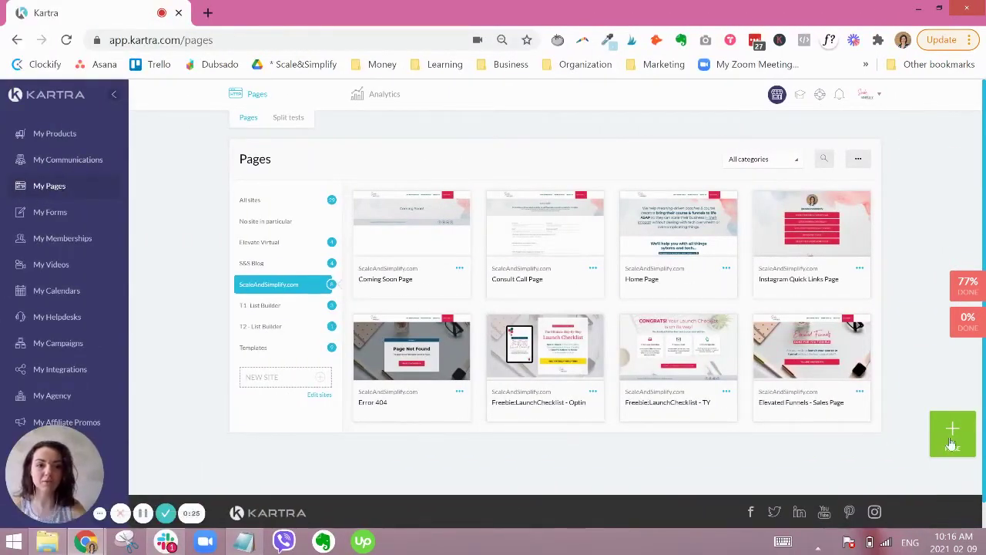
# Start a new page from the Long Sales Pages template headed "Integer risque port turpis accumsan."
pyautogui.click(953, 443)
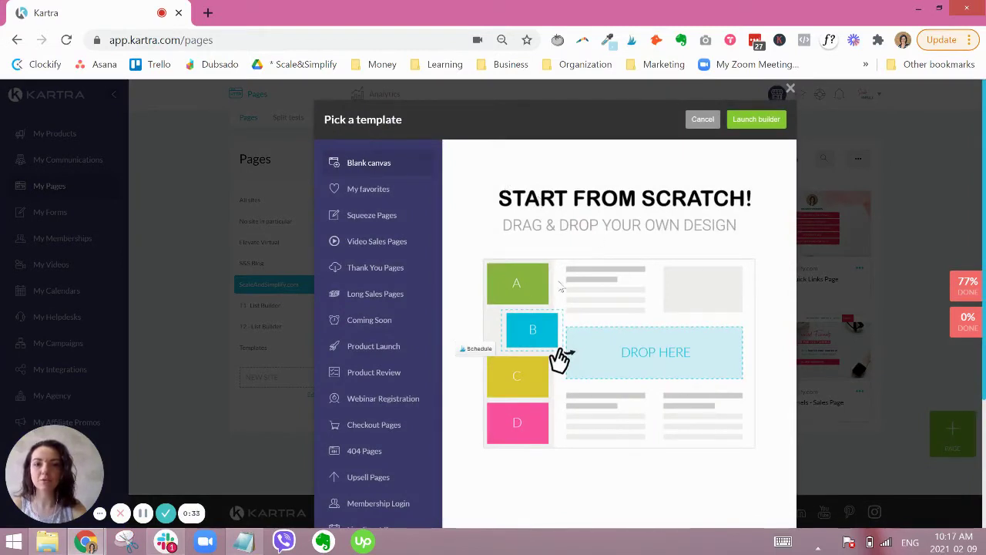
pyautogui.scroll(-1, 385, 203)
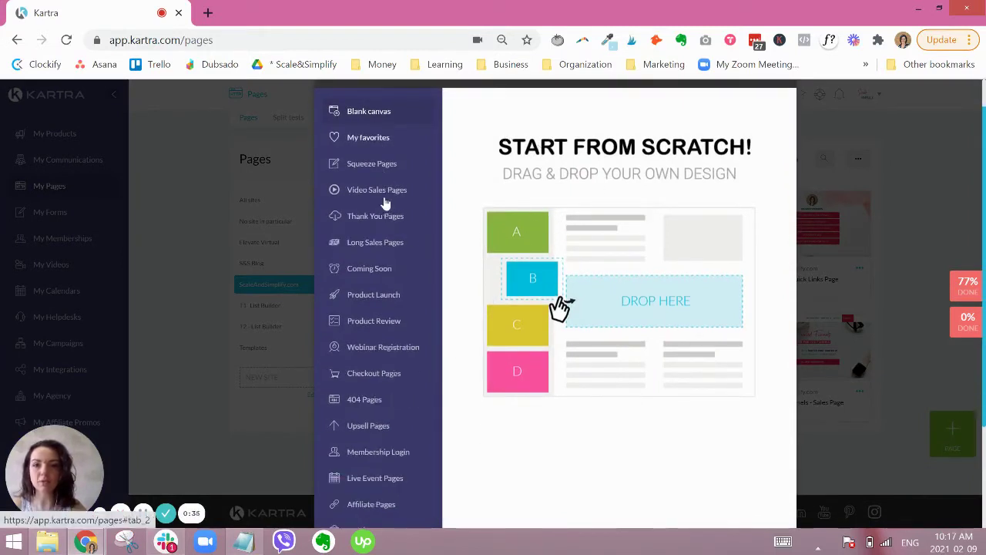
pyautogui.click(382, 218)
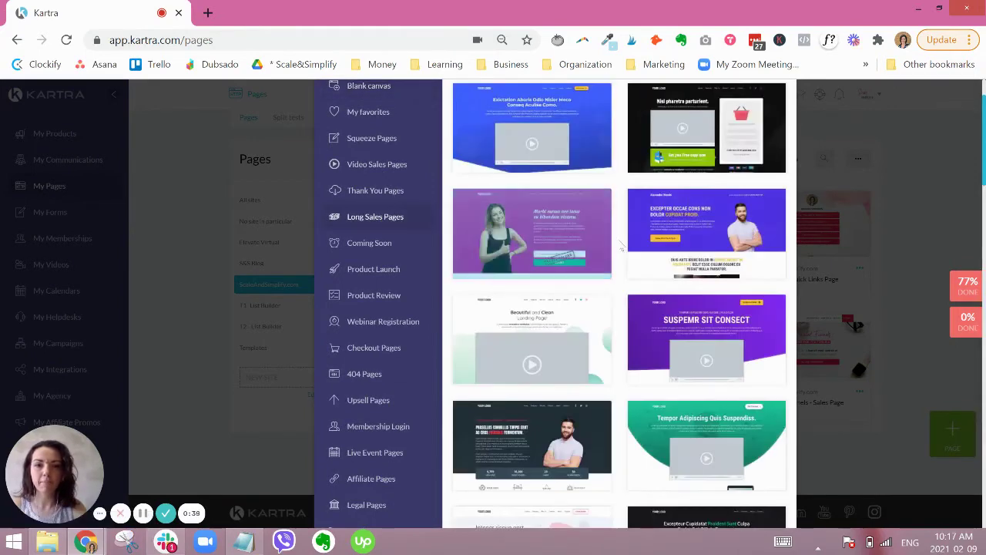
pyautogui.scroll(-4, 601, 239)
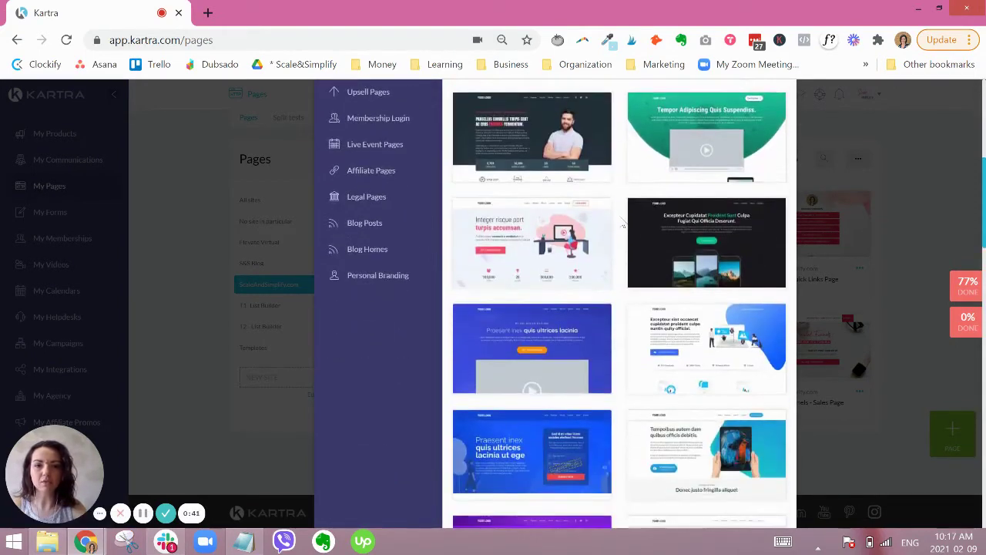
pyautogui.click(747, 206)
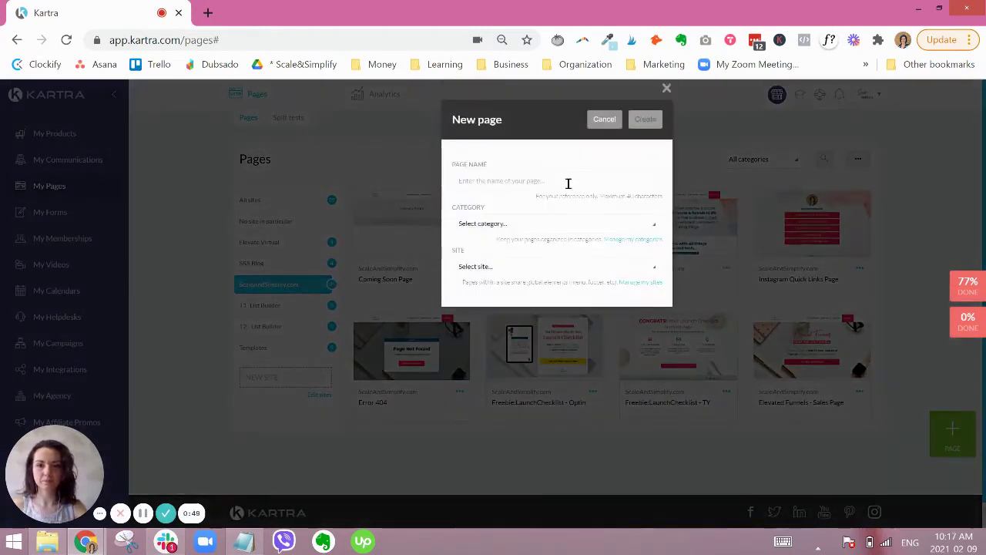
# Name the new page "Sample Page" and assign it to the Templates category
pyautogui.write('Sample P')
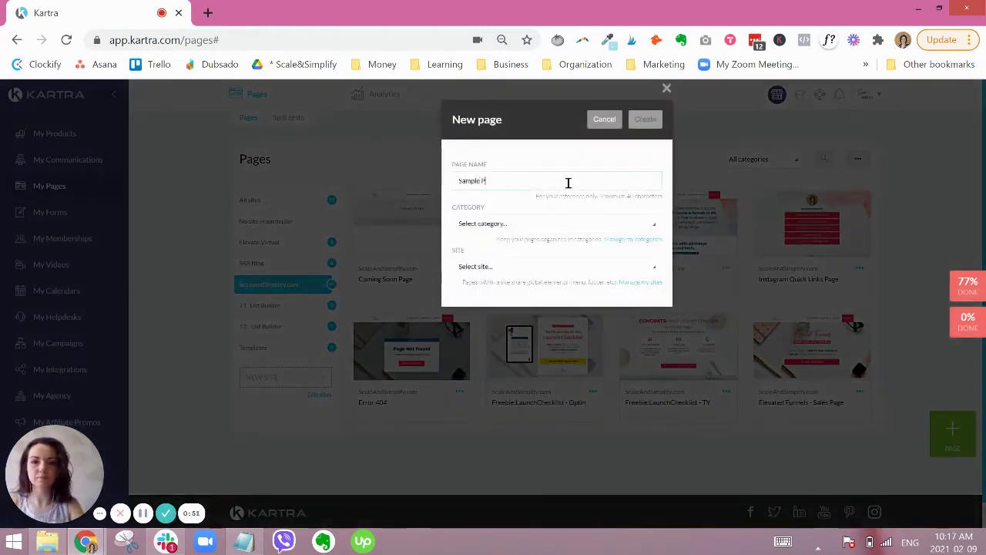
pyautogui.write('age')
pyautogui.click(547, 225)
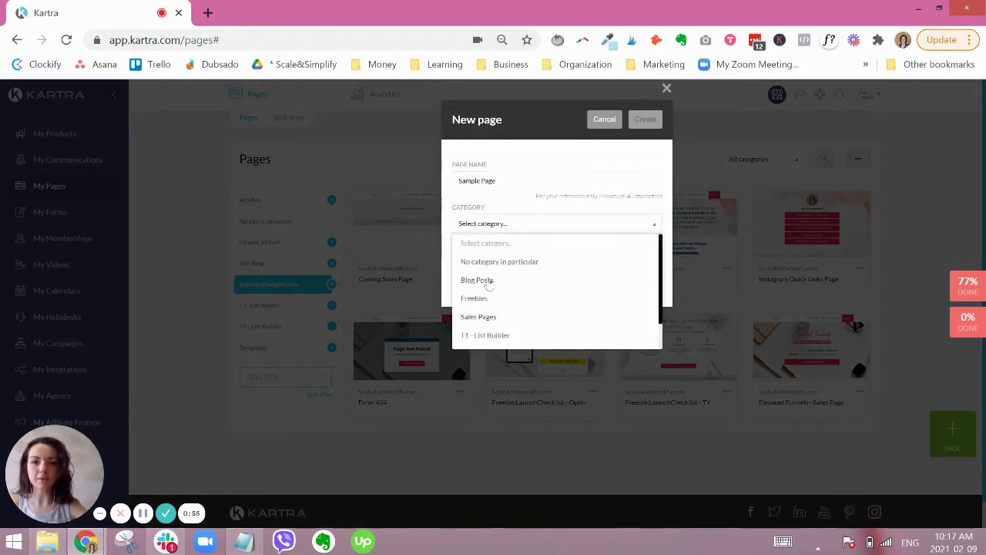
pyautogui.scroll(-1, 553, 299)
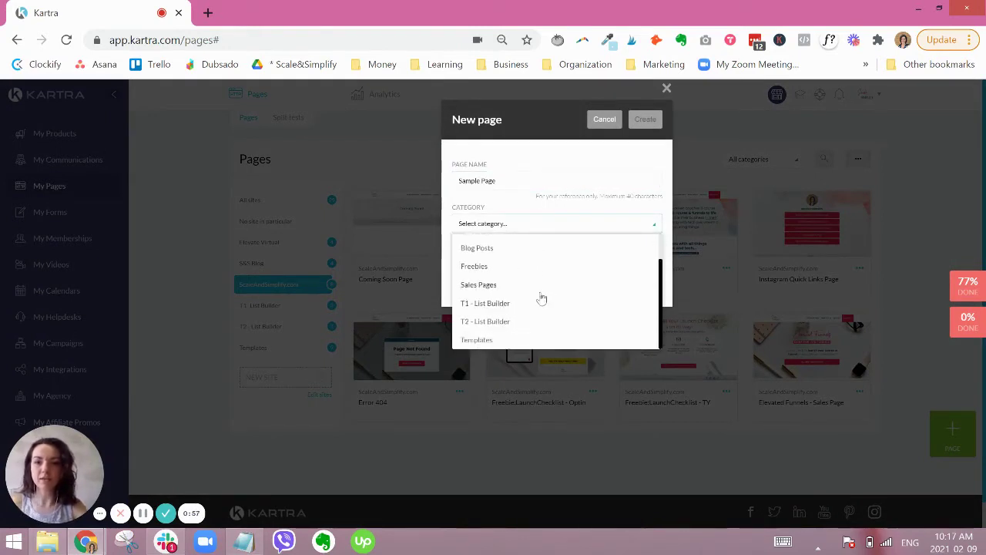
pyautogui.scroll(1, 539, 295)
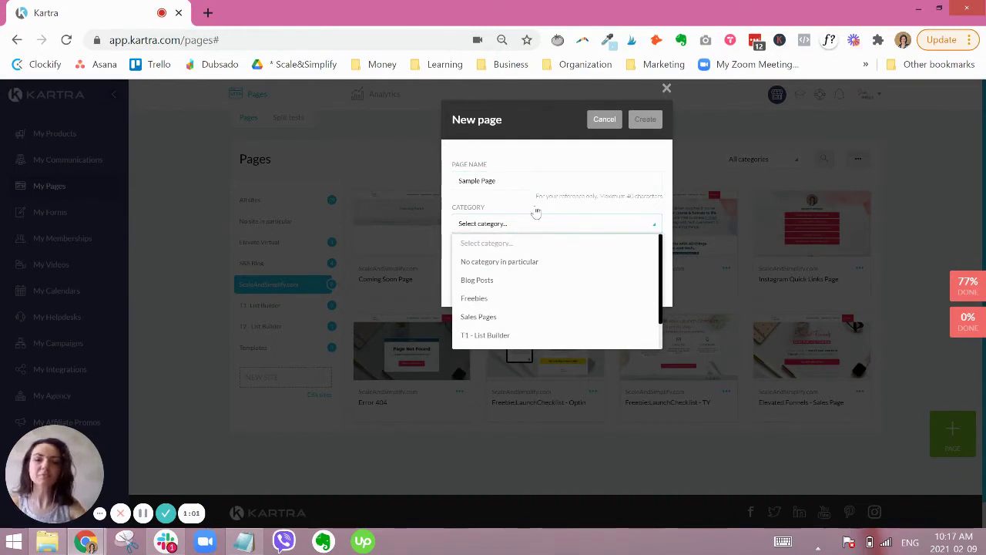
pyautogui.scroll(-1, 508, 316)
pyautogui.click(479, 338)
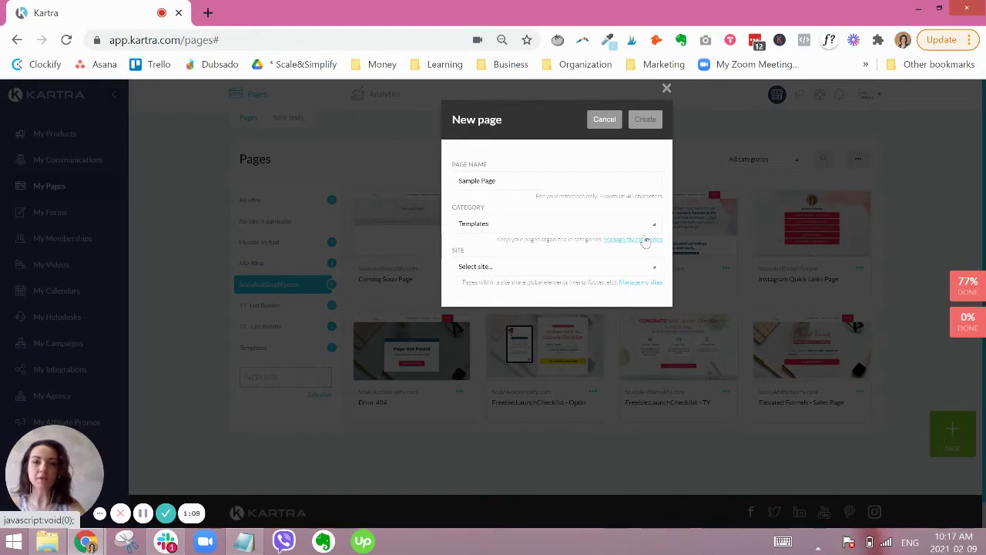
# Assign the page to the Templates site and create it without importing global elements
pyautogui.click(586, 267)
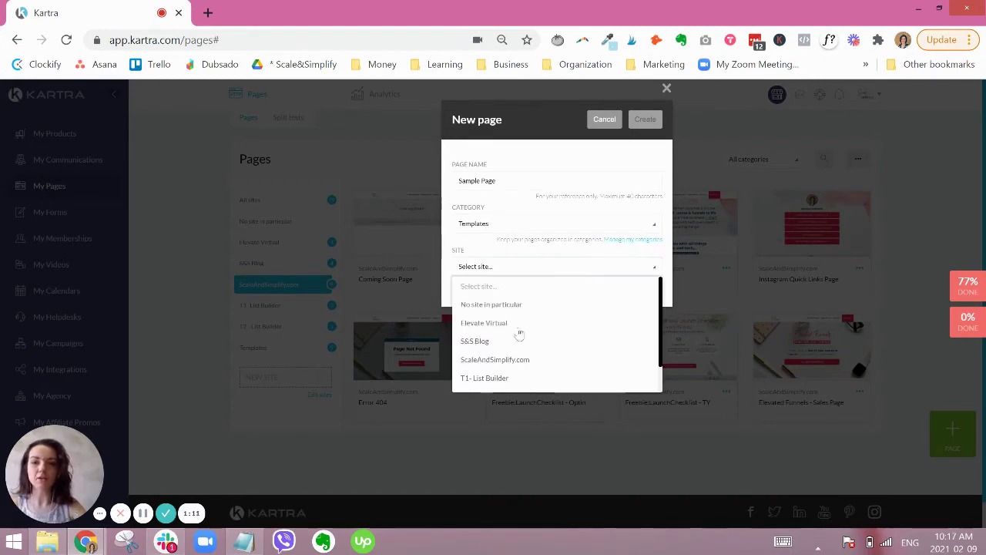
pyautogui.scroll(-1, 510, 357)
pyautogui.click(479, 382)
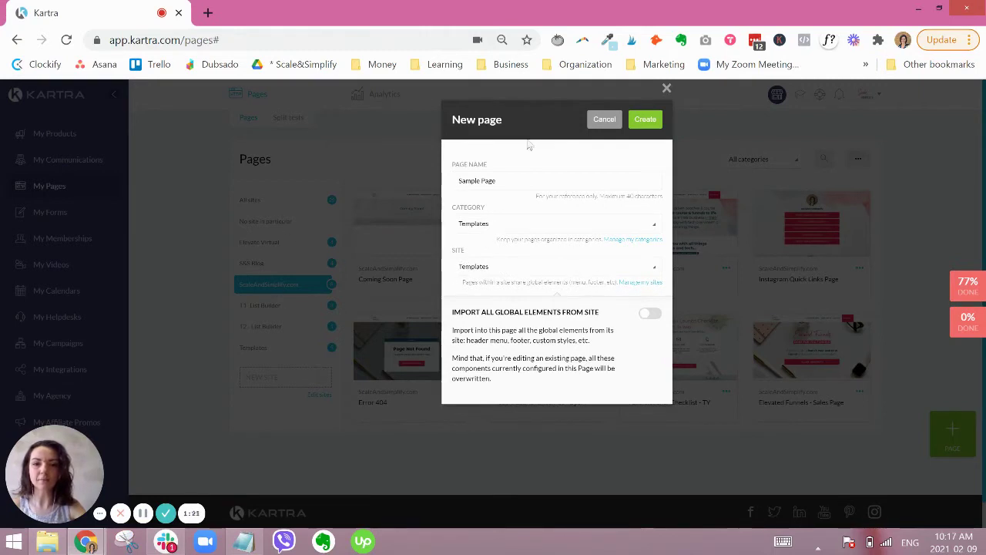
pyautogui.click(644, 119)
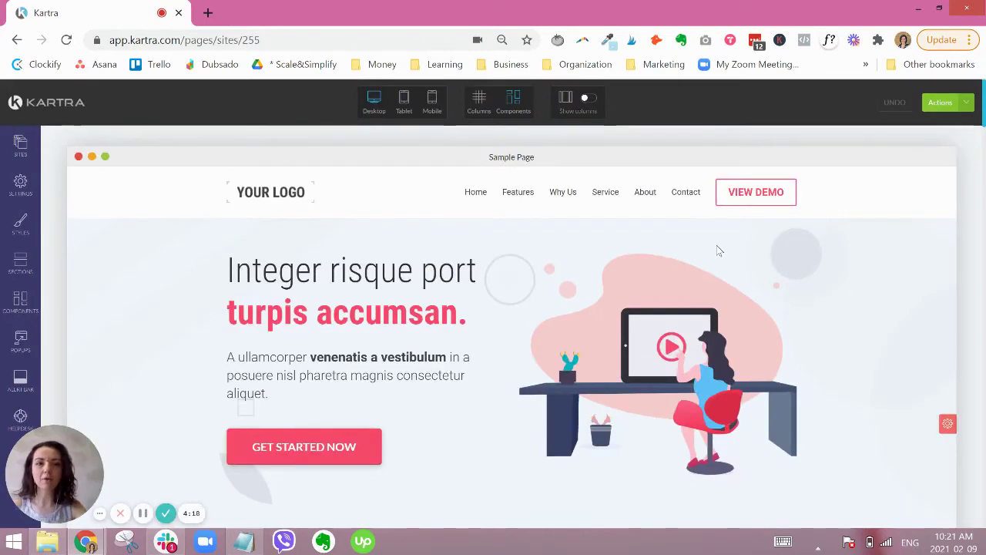
# Look through all sections of the new sales page from the header to the footer
pyautogui.scroll(-7, 683, 240)
pyautogui.scroll(-10, 683, 239)
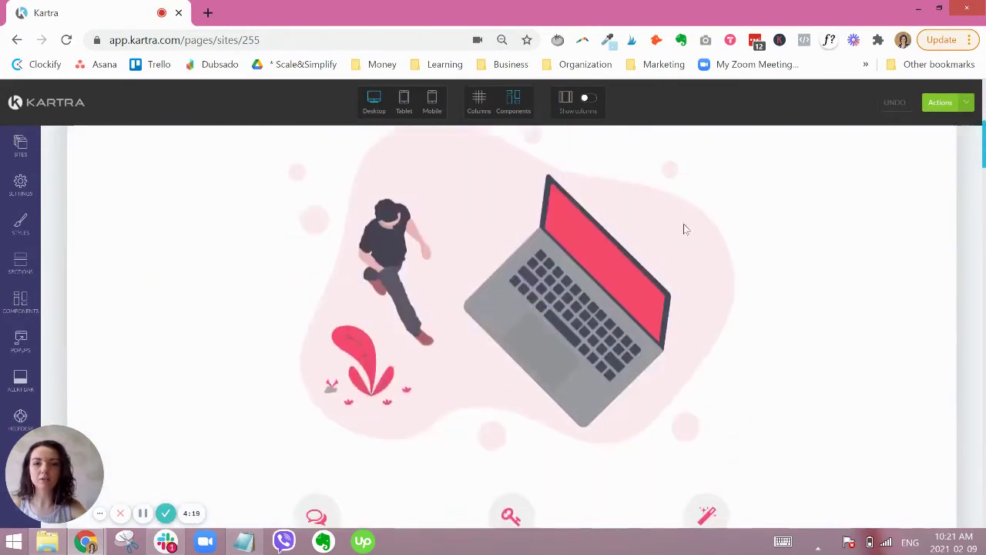
pyautogui.scroll(-10, 685, 225)
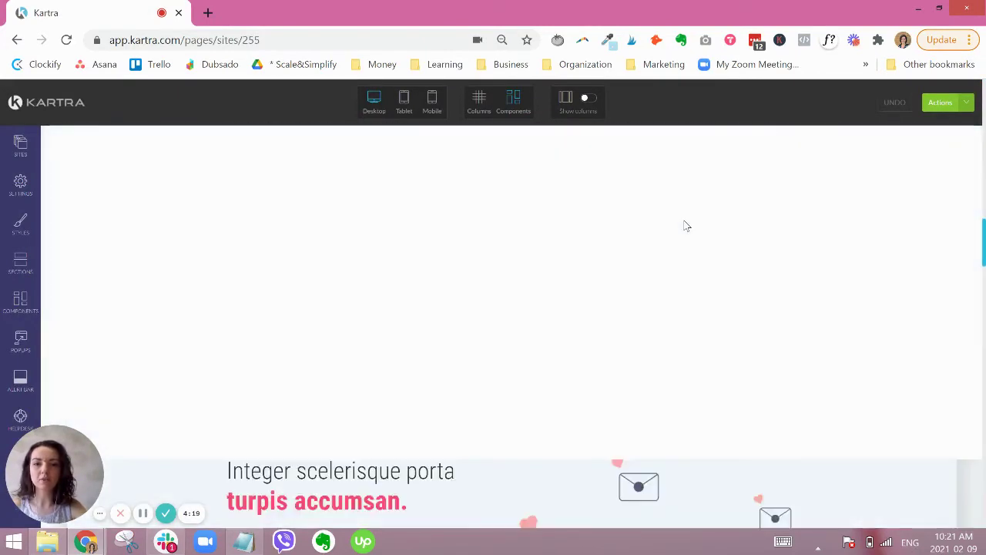
pyautogui.scroll(-3, 703, 242)
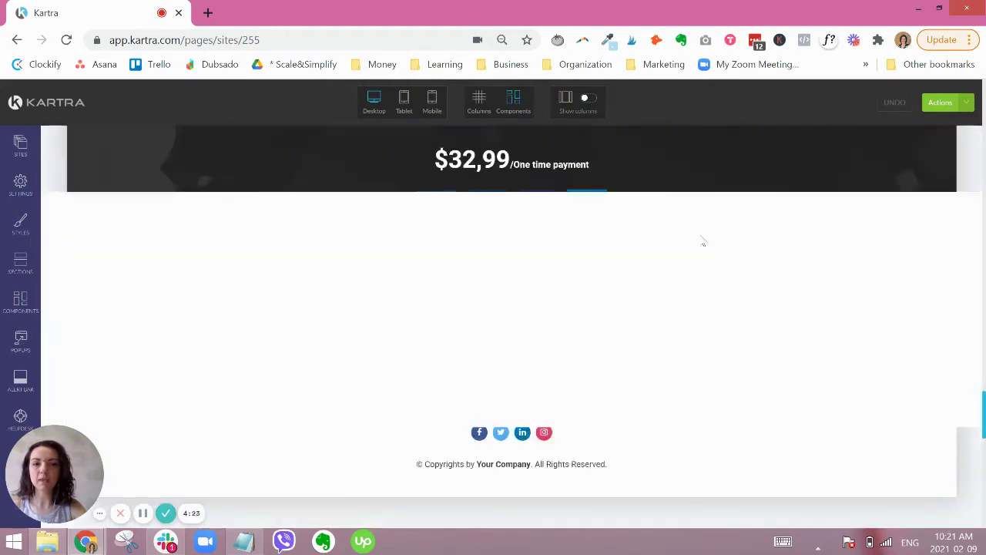
pyautogui.scroll(15, 702, 242)
pyautogui.scroll(10, 703, 242)
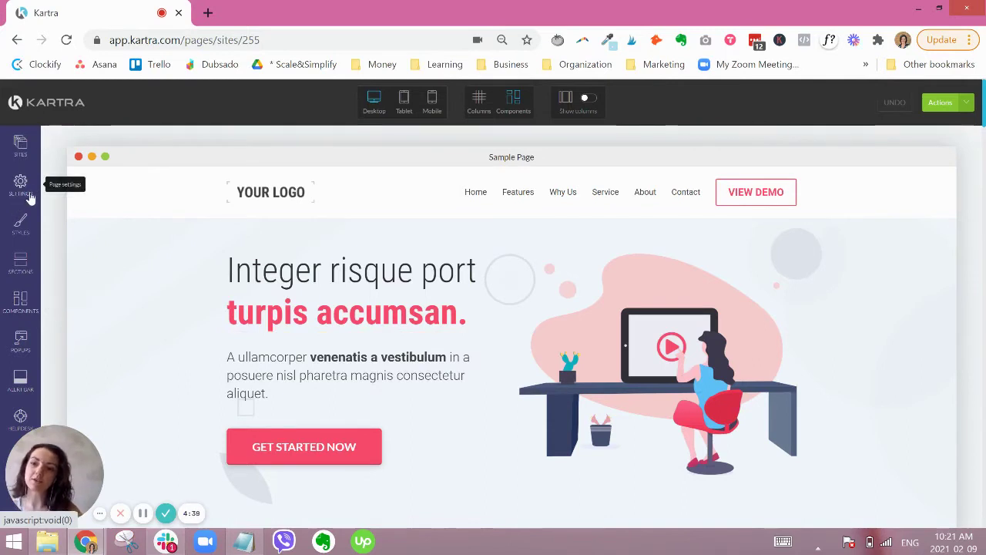
# Open the SEO parameters in the page settings and examine the page title
pyautogui.click(27, 189)
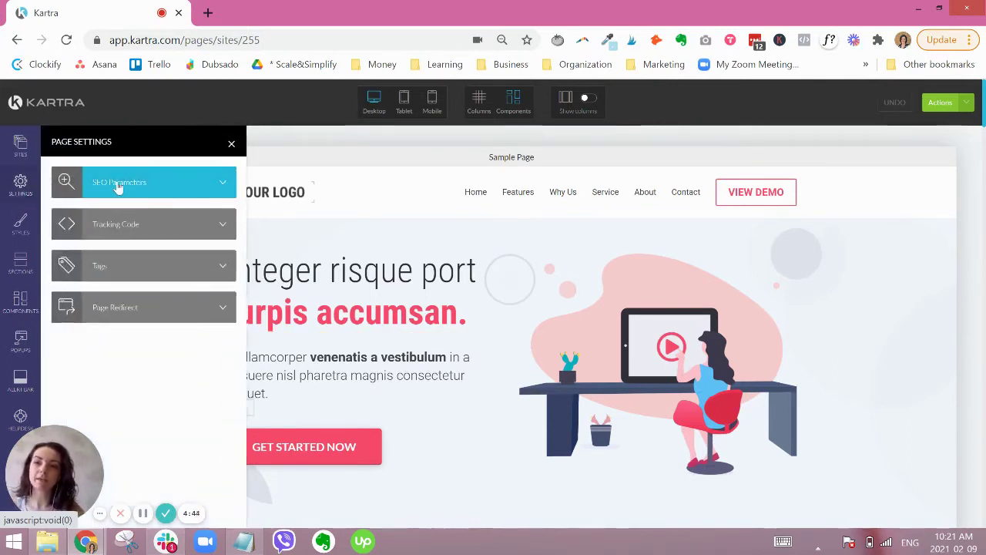
pyautogui.click(164, 181)
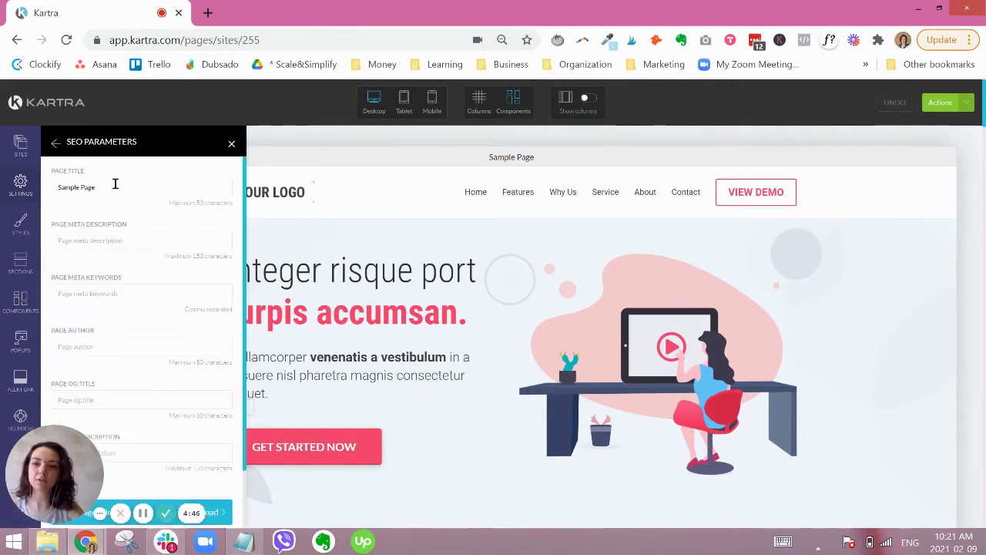
pyautogui.tripleClick(114, 183)
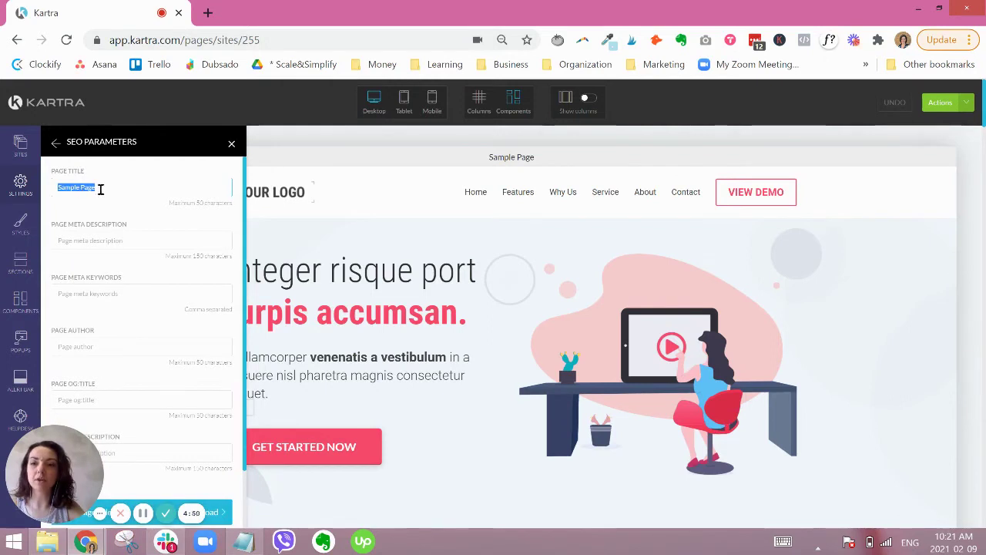
pyautogui.click(173, 192)
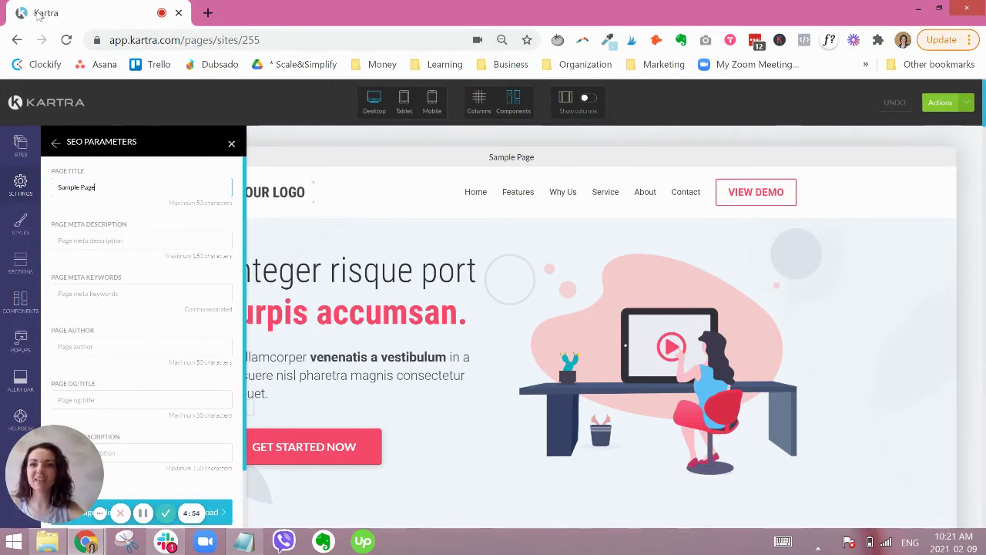
pyautogui.moveTo(60, 187); pyautogui.dragTo(161, 129)
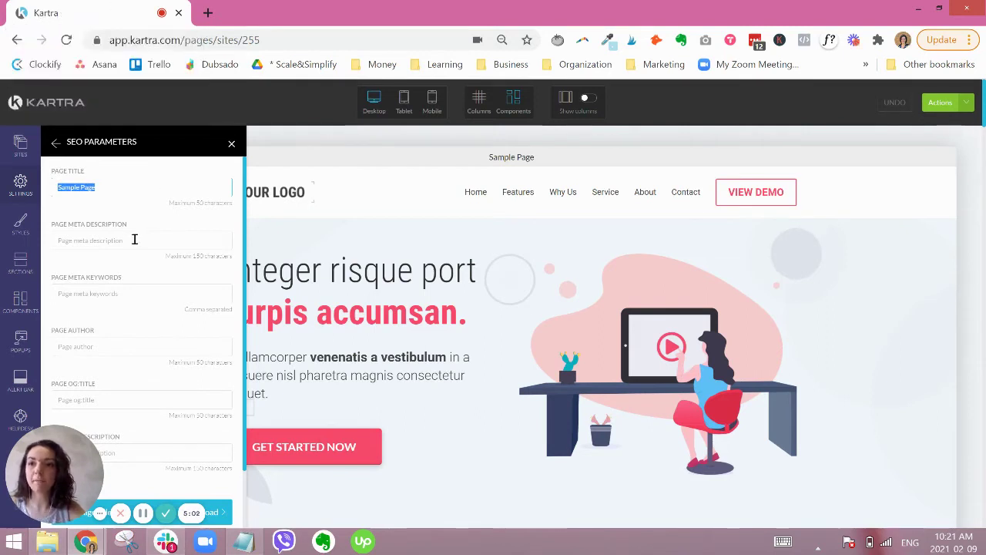
# Examine the SEO fields for meta description, meta keywords, page author, OG title, OG description and OG image
pyautogui.click(134, 238)
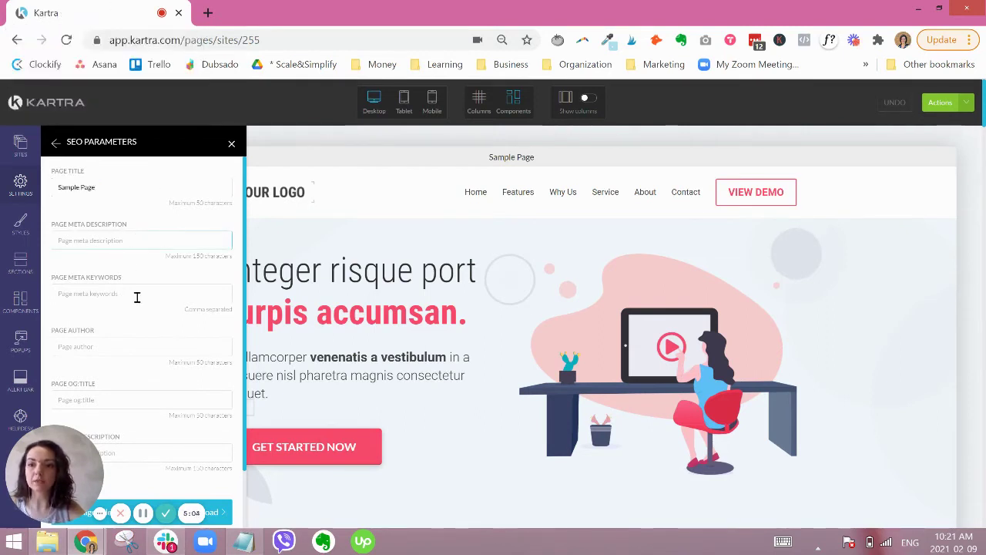
pyautogui.click(177, 296)
pyautogui.scroll(-1, 150, 284)
pyautogui.click(146, 280)
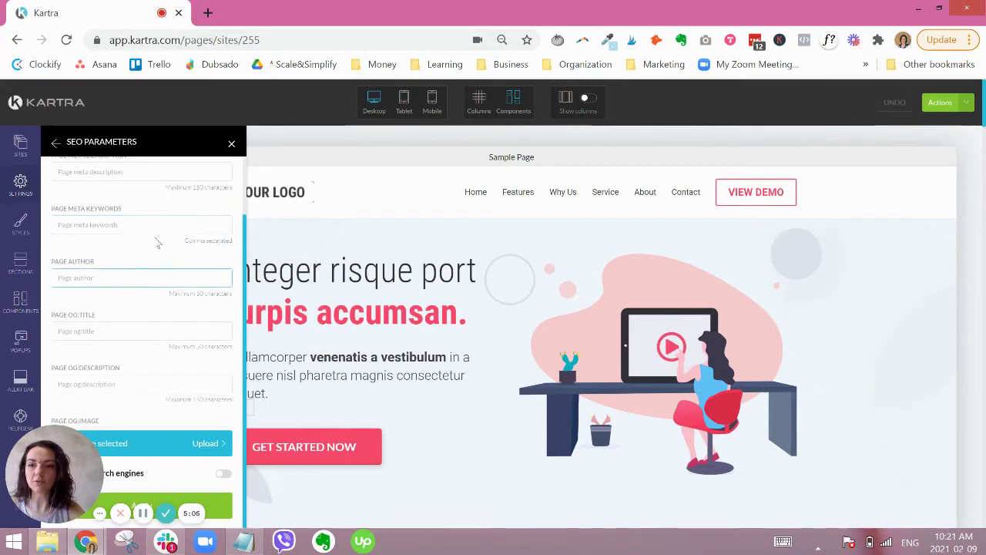
pyautogui.scroll(-4, 157, 223)
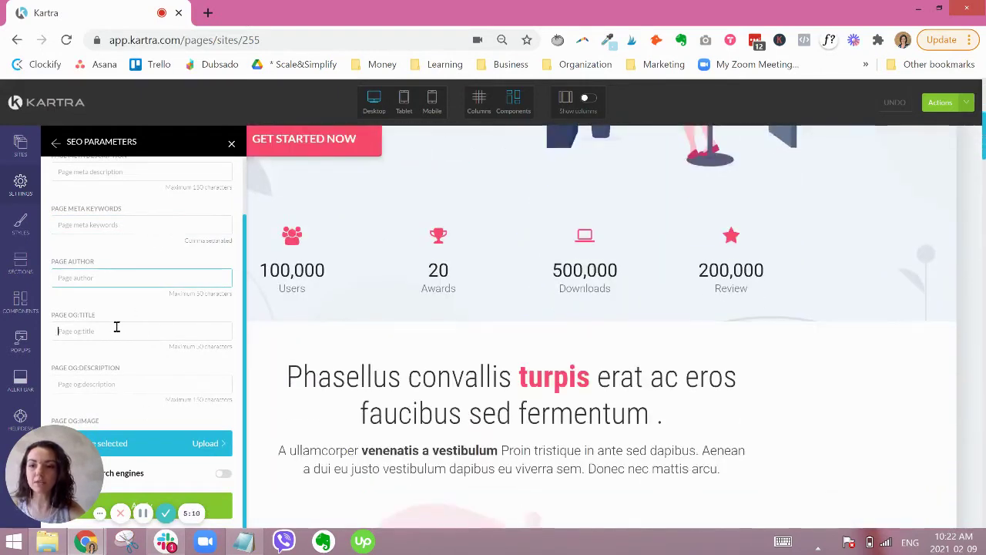
pyautogui.doubleClick(60, 315)
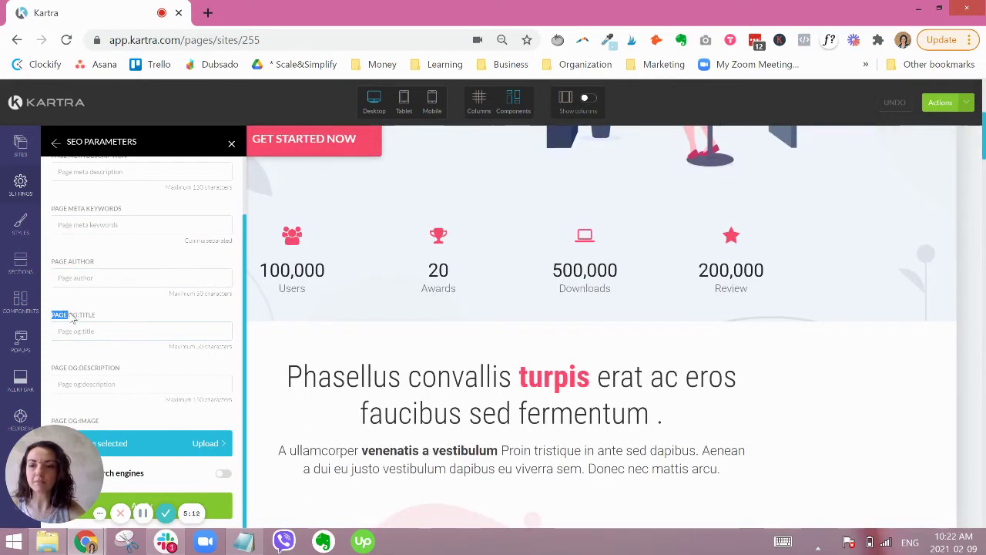
pyautogui.click(85, 317)
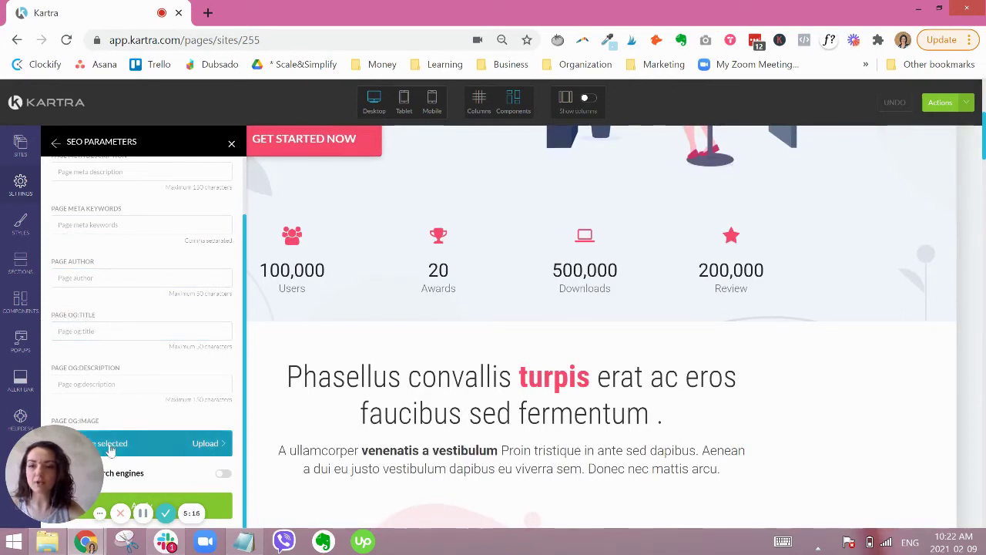
pyautogui.click(144, 330)
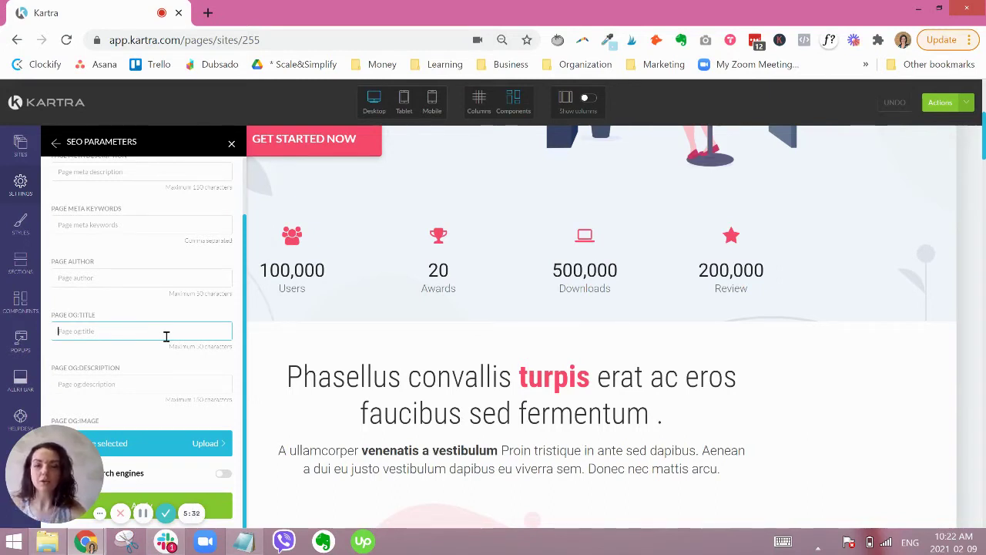
pyautogui.click(149, 385)
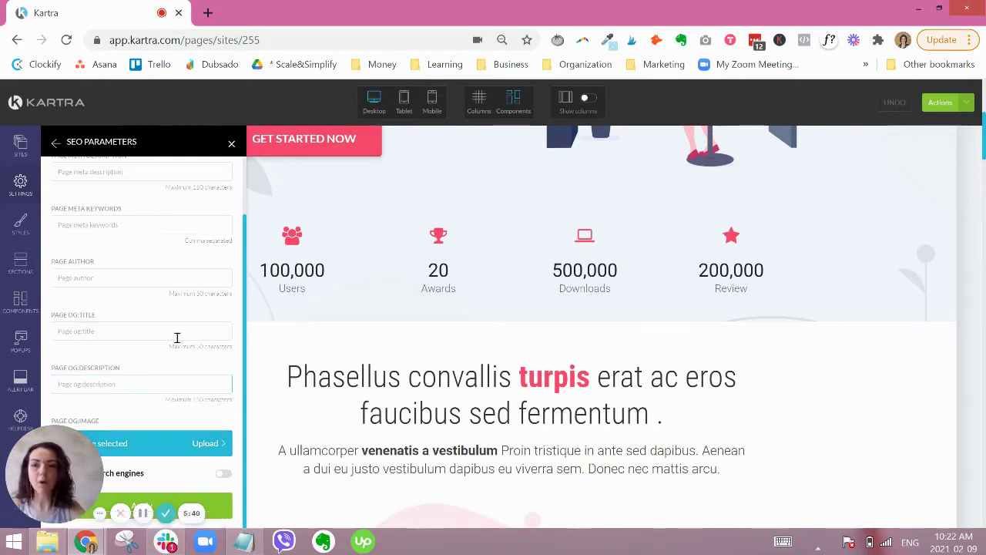
pyautogui.click(100, 513)
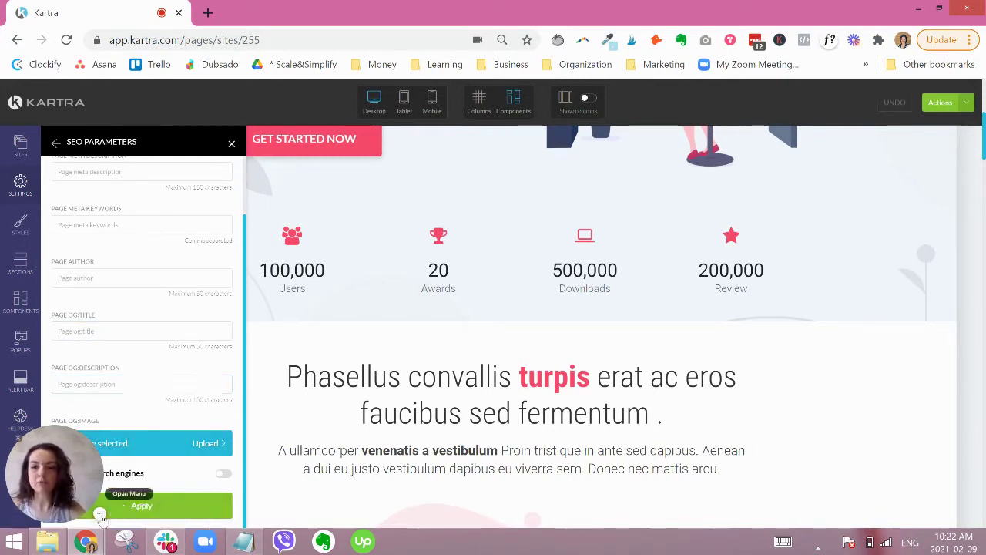
pyautogui.click(168, 508)
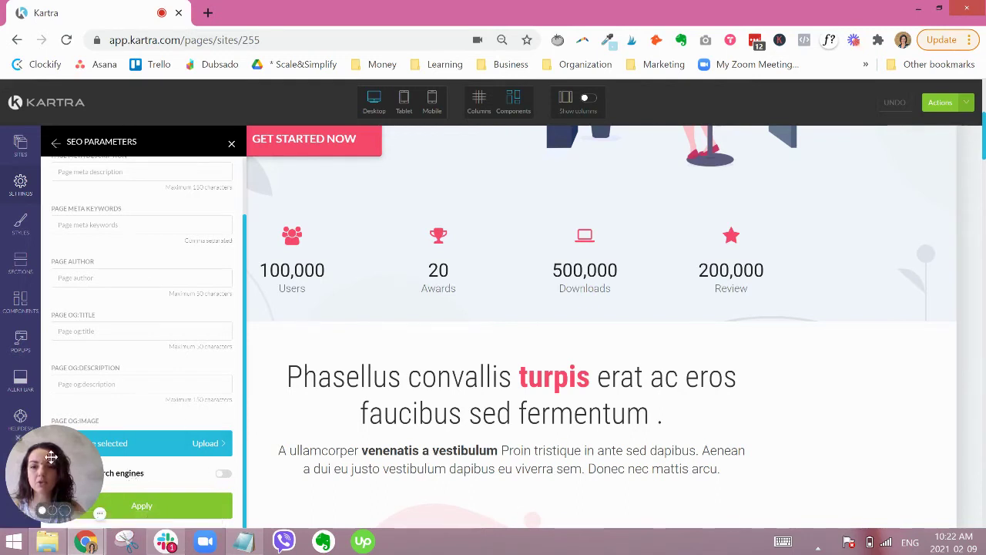
pyautogui.moveTo(52, 459); pyautogui.dragTo(512, 353)
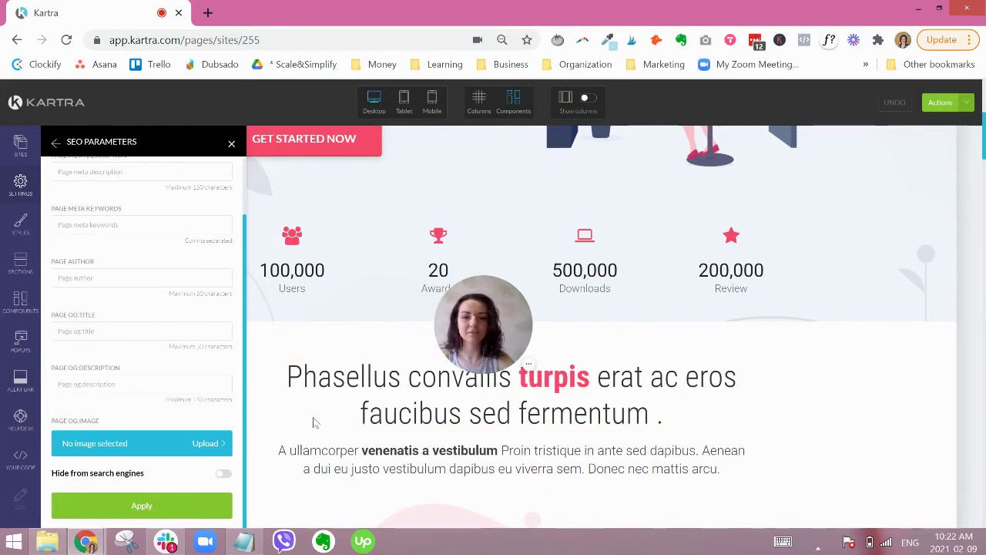
pyautogui.moveTo(478, 323); pyautogui.dragTo(491, 303)
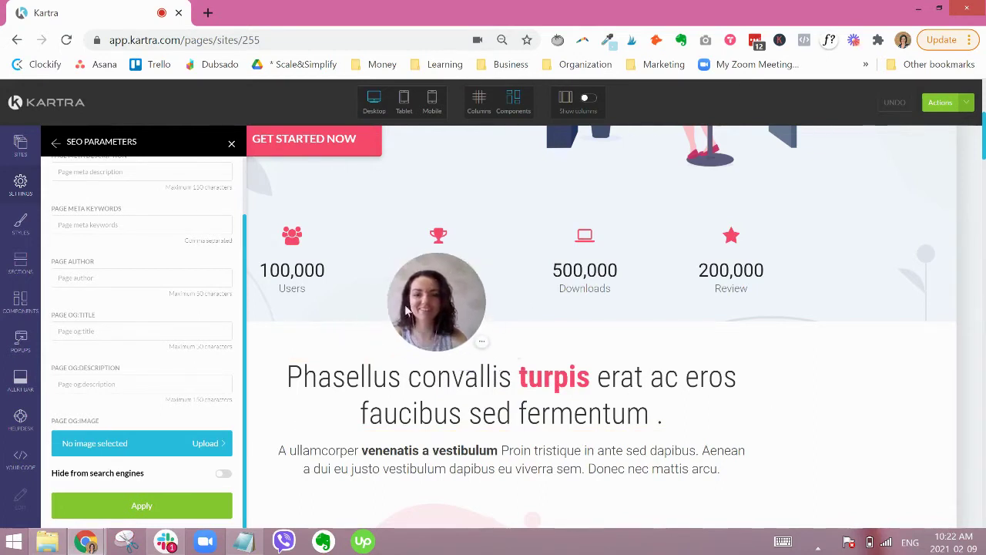
pyautogui.moveTo(407, 309); pyautogui.dragTo(404, 471)
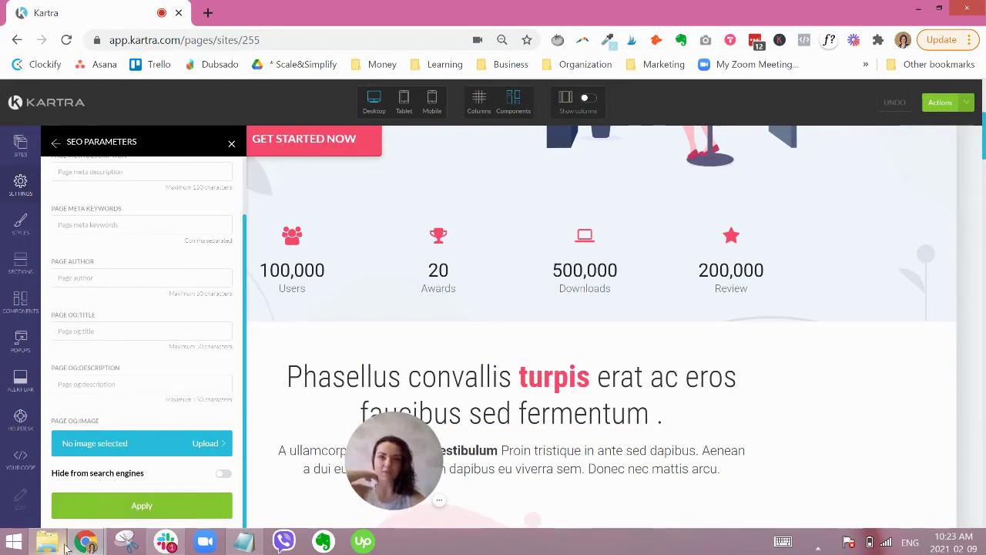
pyautogui.moveTo(65, 545)
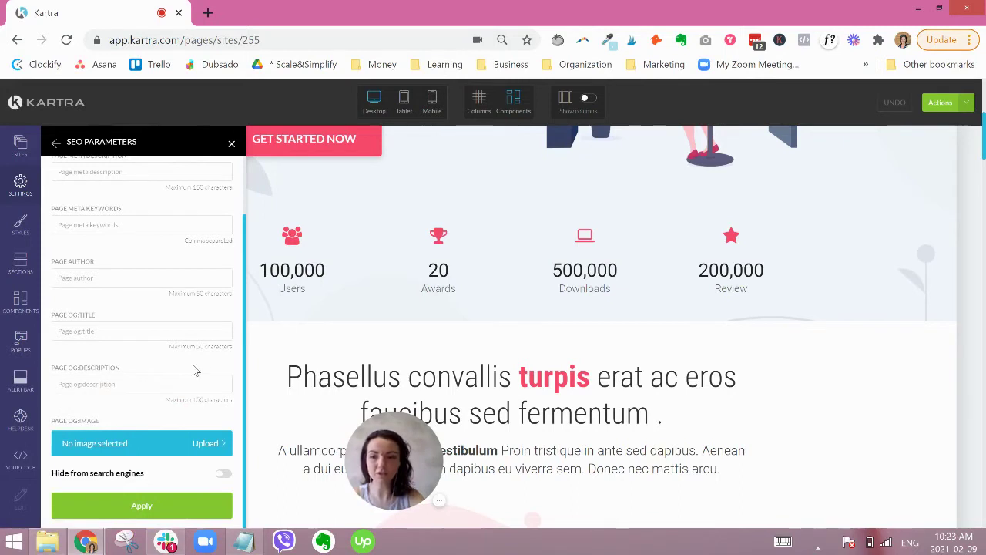
# Apply the SEO parameters and return to the page settings overview
pyautogui.click(179, 508)
pyautogui.click(57, 143)
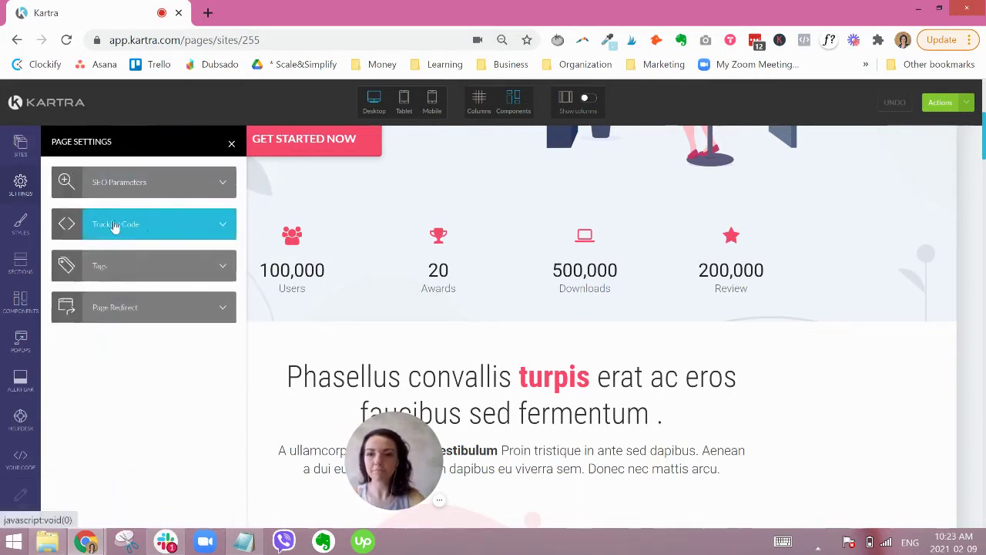
# Examine the tracking code fields for the head, body, footer and Facebook ads, and return to the page settings
pyautogui.click(152, 229)
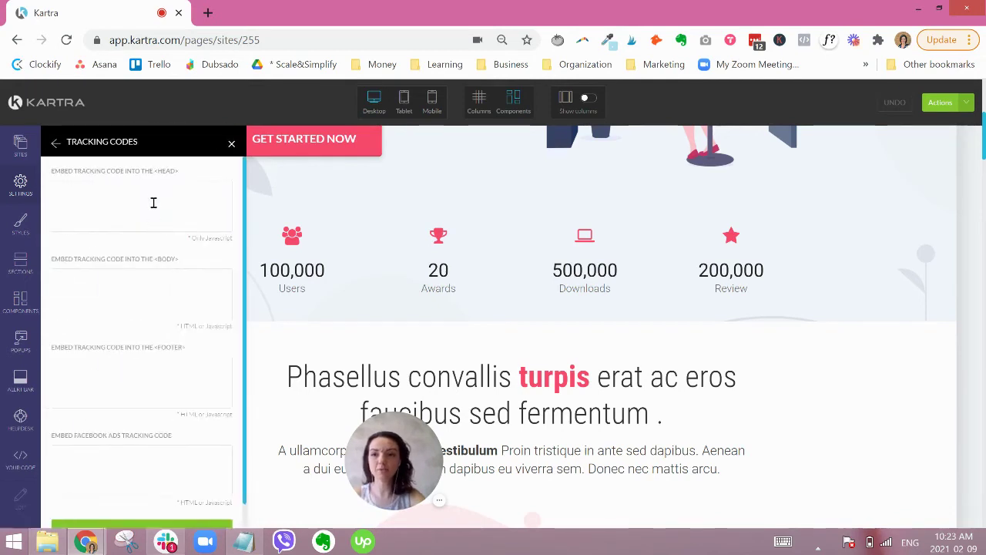
pyautogui.click(155, 194)
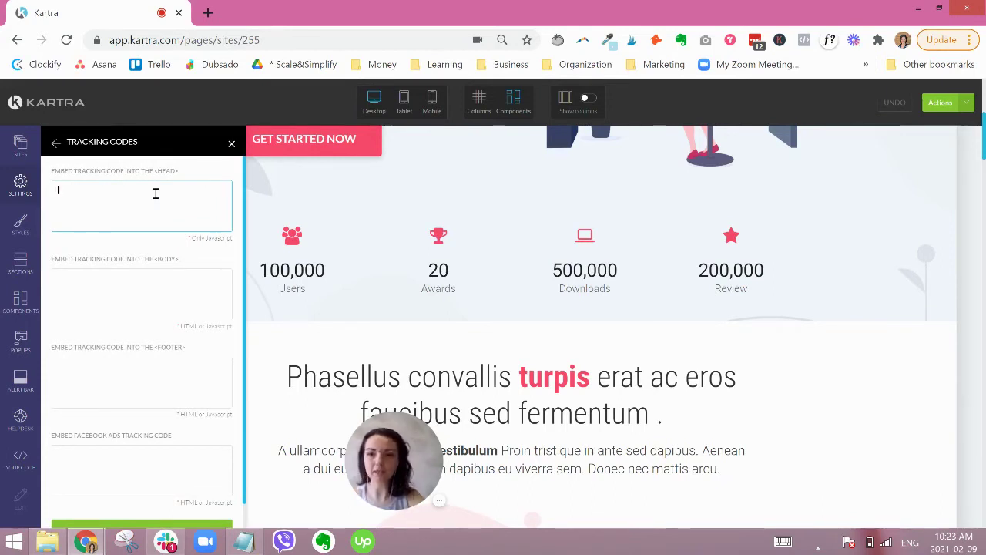
pyautogui.scroll(-1, 141, 246)
pyautogui.click(119, 426)
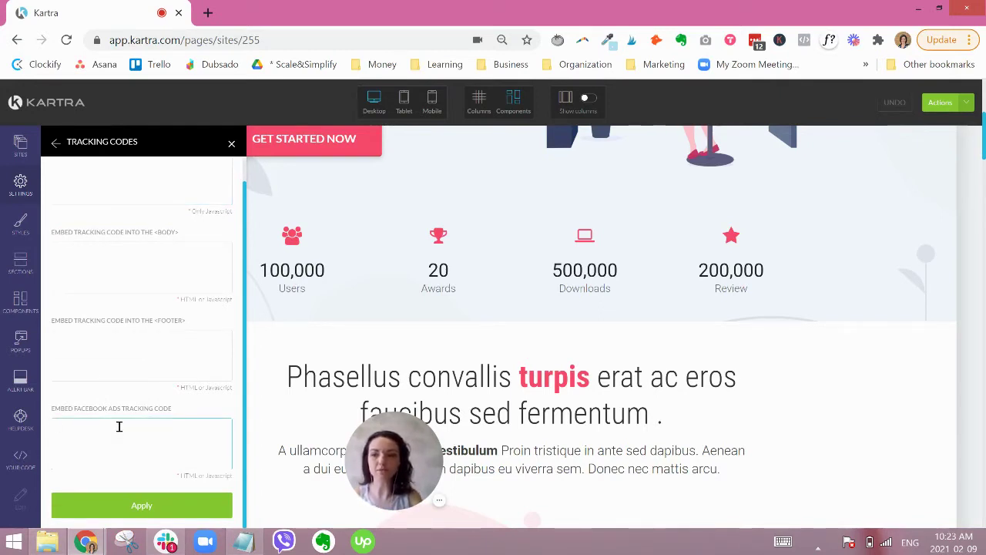
pyautogui.click(57, 145)
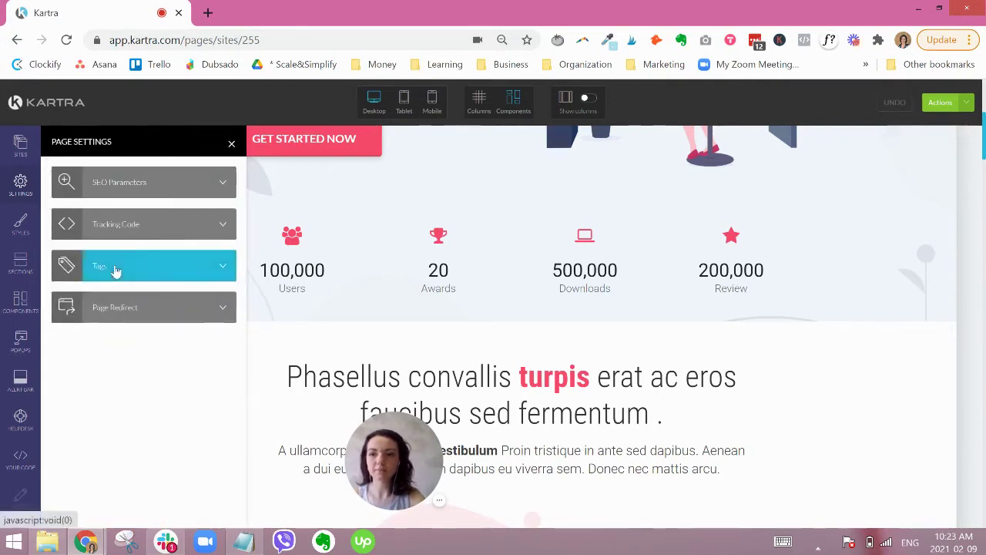
# Open the tag settings and read the note on assigning tags to page visitors
pyautogui.click(114, 267)
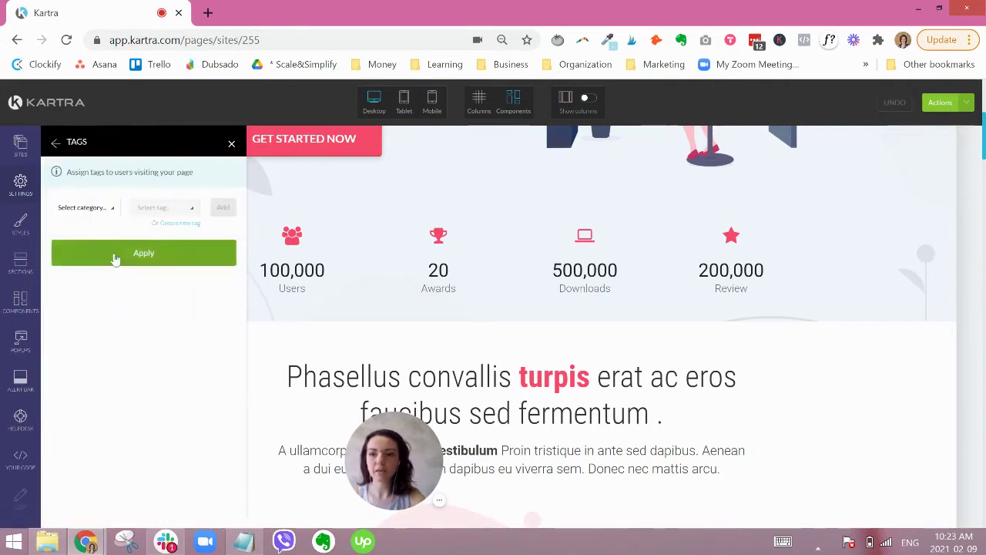
pyautogui.click(82, 207)
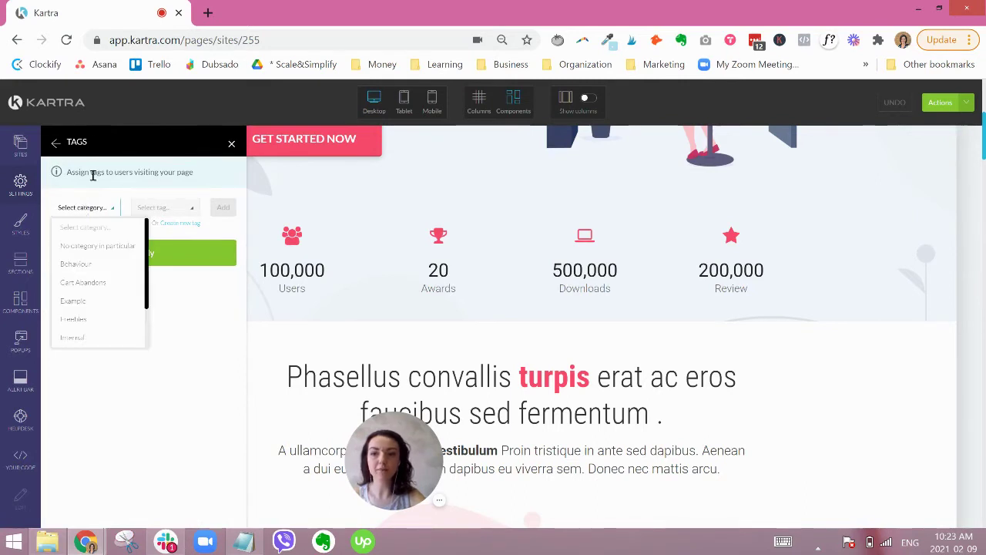
pyautogui.click(92, 174)
pyautogui.doubleClick(92, 175)
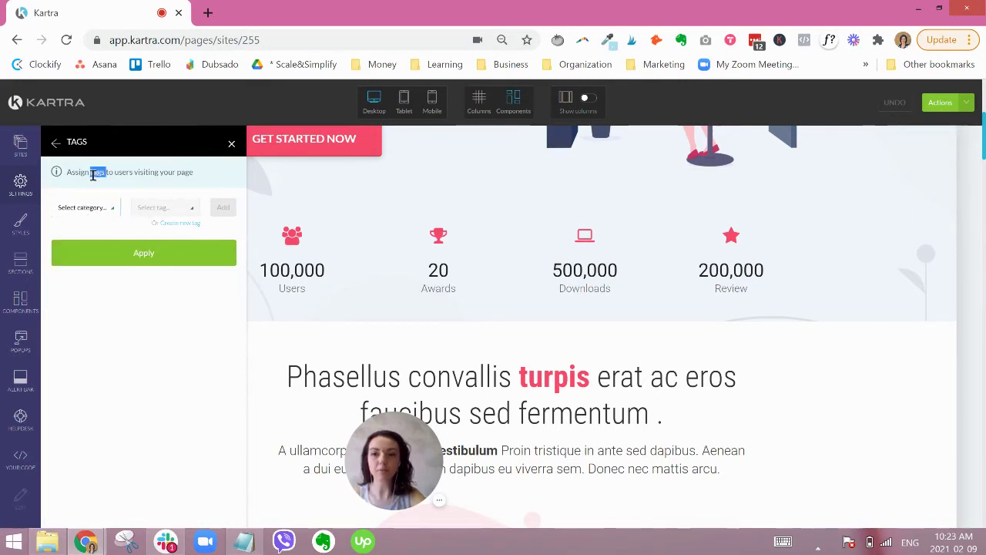
pyautogui.click(93, 175)
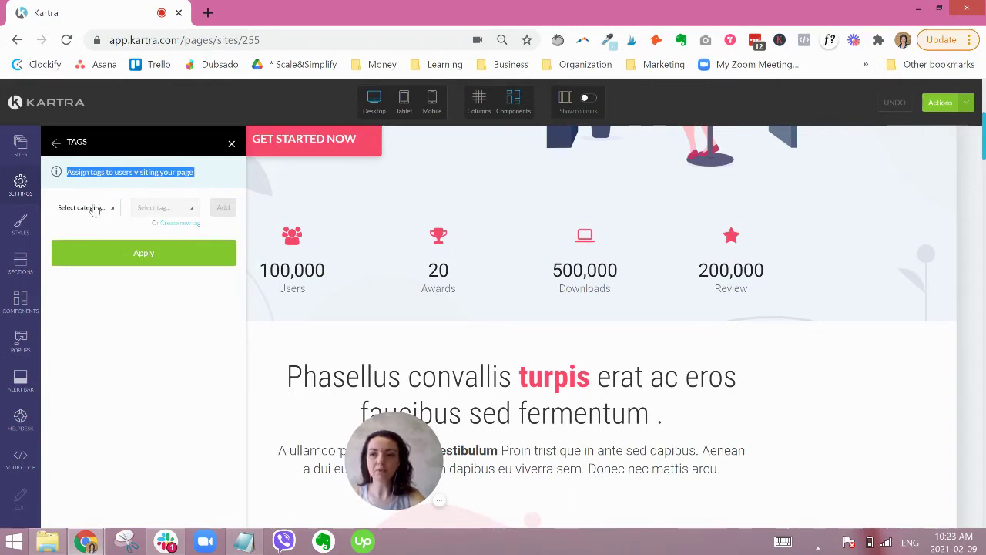
# Look through the available tag categories without choosing one, and return to the page settings
pyautogui.click(93, 208)
pyautogui.scroll(-1, 112, 306)
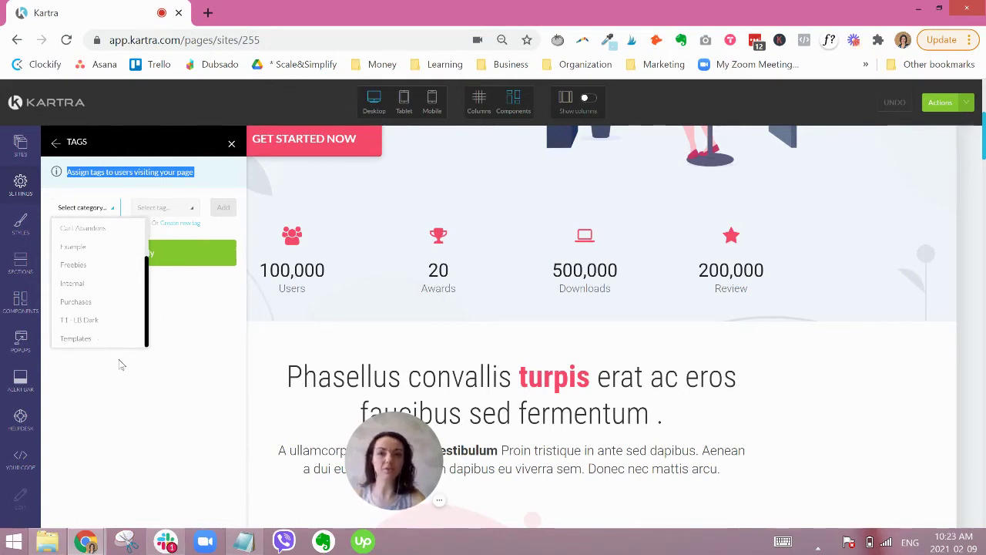
pyautogui.click(142, 437)
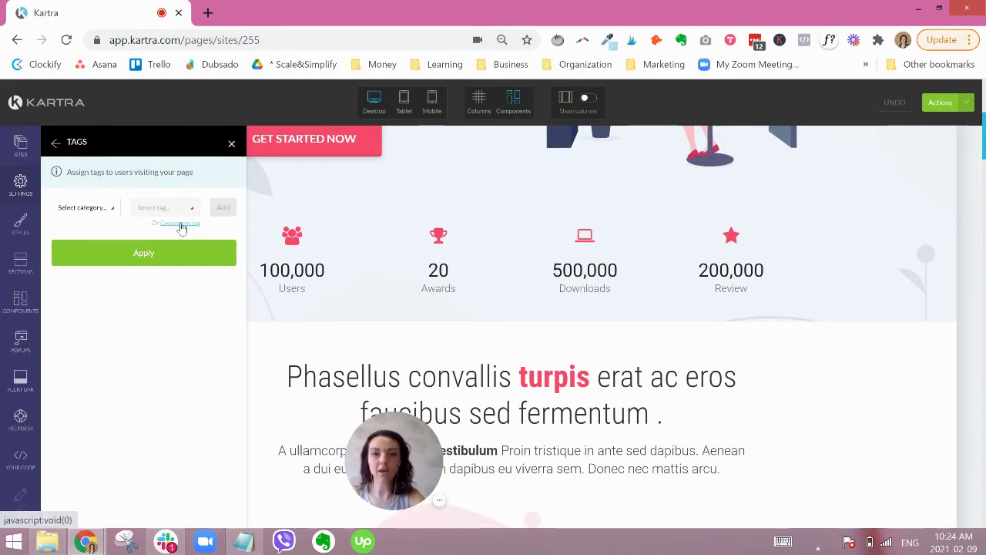
pyautogui.click(107, 208)
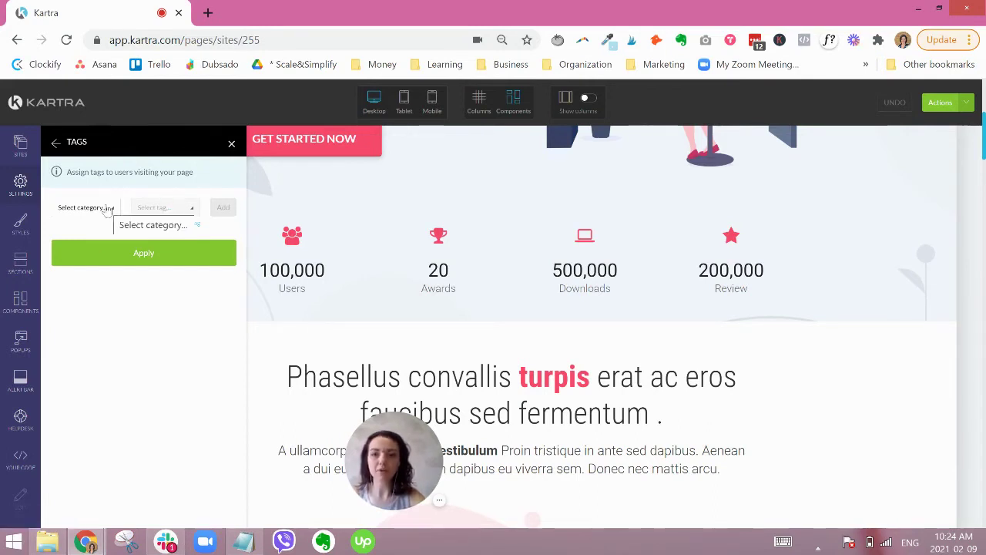
pyautogui.click(108, 208)
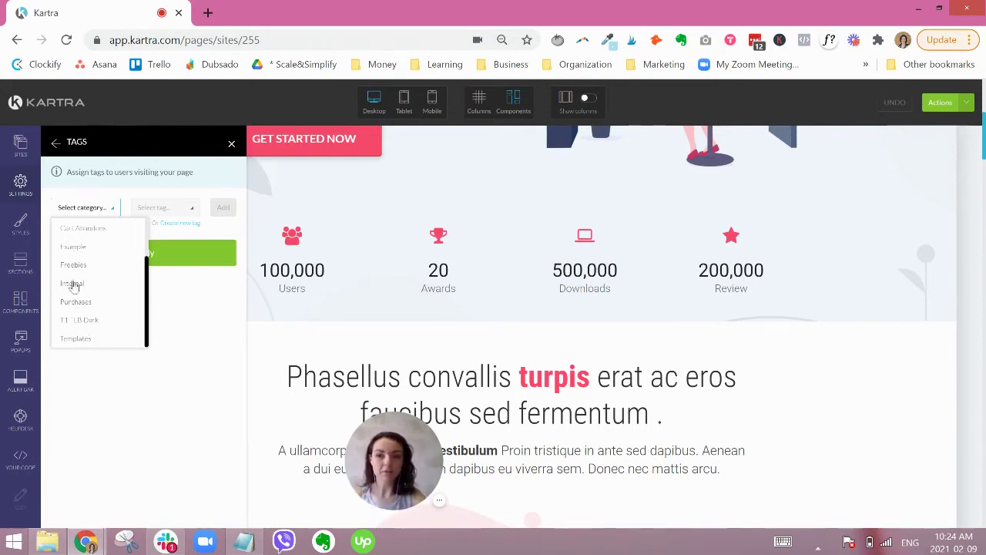
pyautogui.click(183, 314)
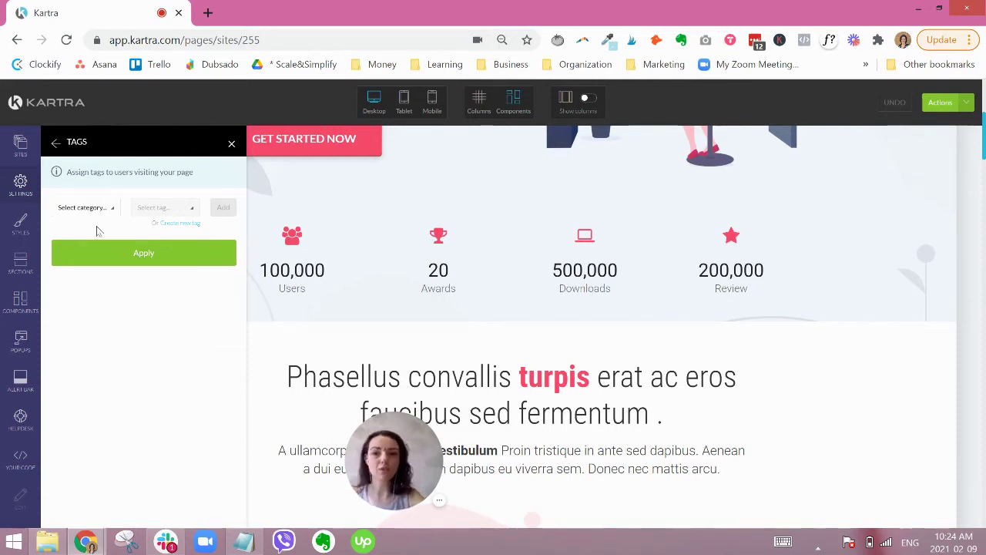
pyautogui.click(56, 148)
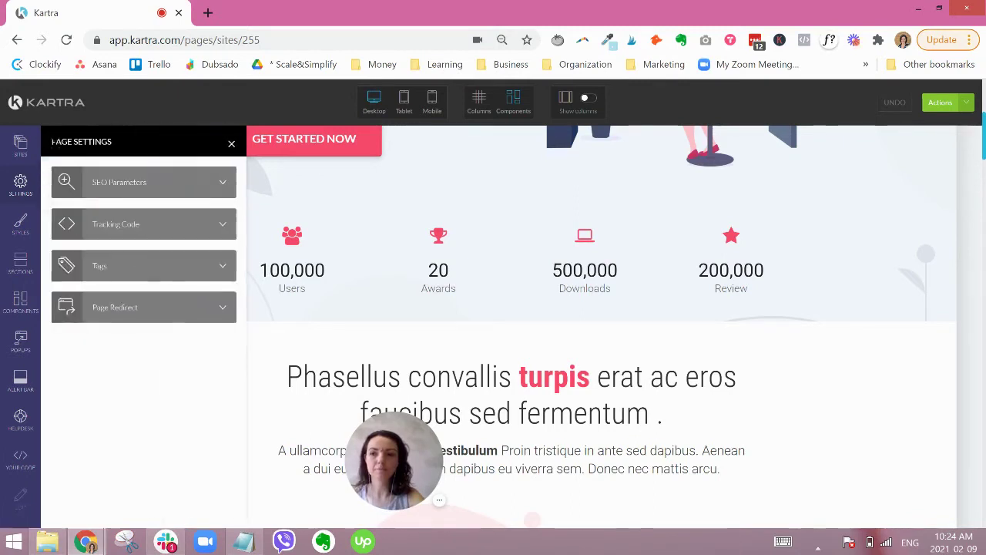
# Activate the page redirect to examine the options for everybody and for certain users only, and close the settings without applying it
pyautogui.click(137, 314)
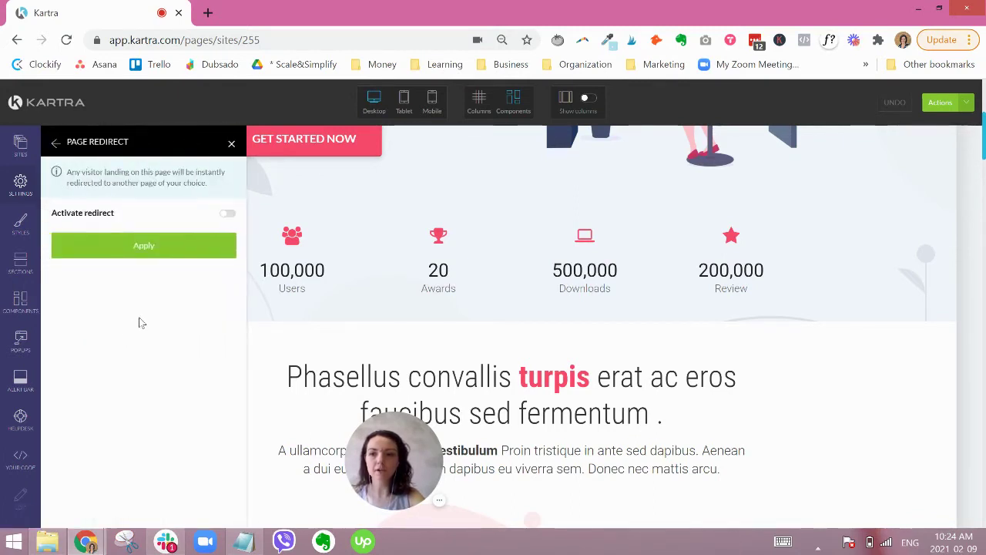
pyautogui.click(228, 214)
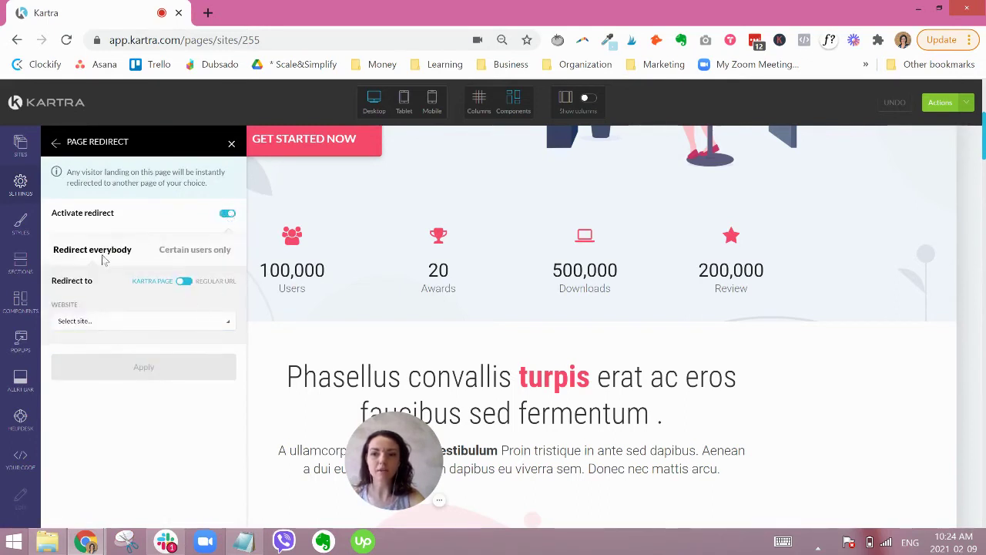
pyautogui.click(173, 259)
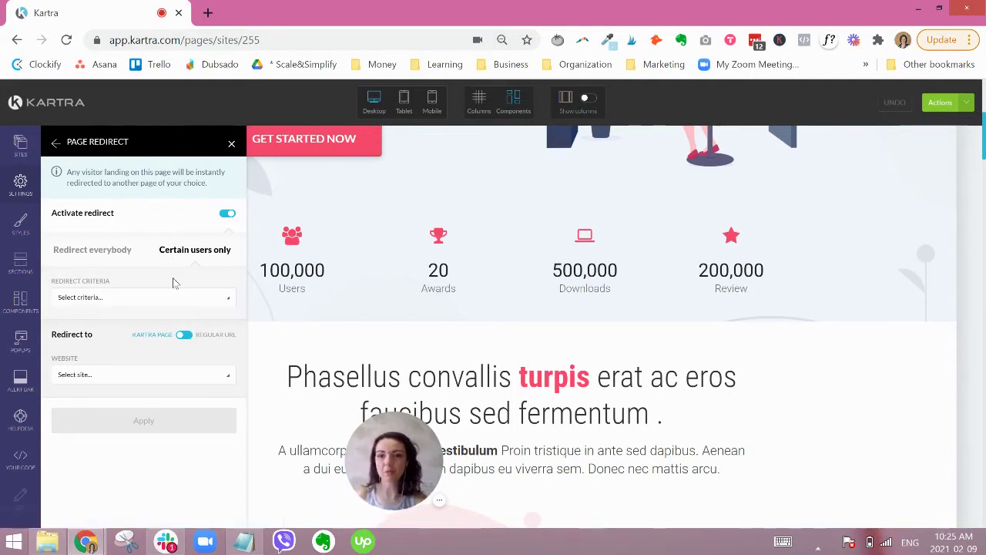
pyautogui.click(103, 254)
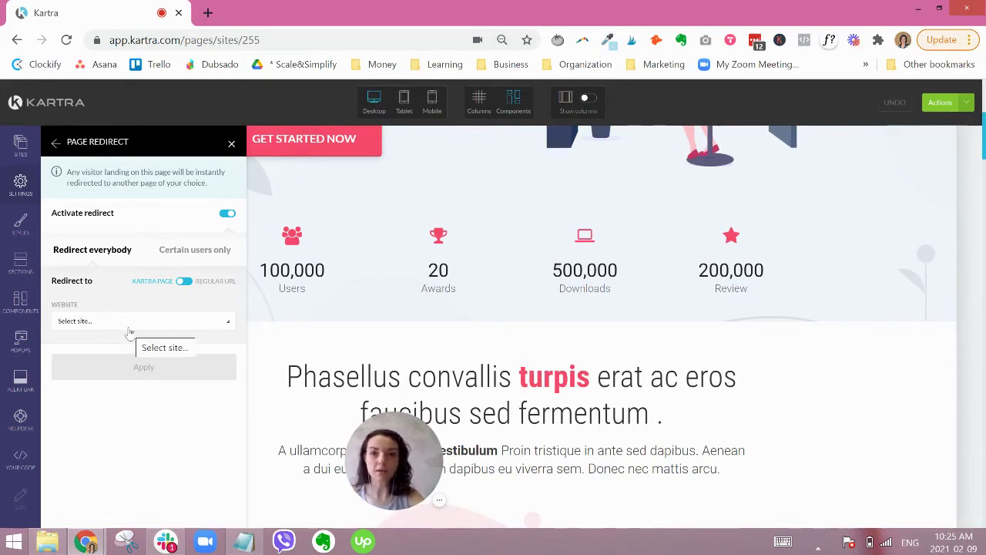
pyautogui.click(55, 143)
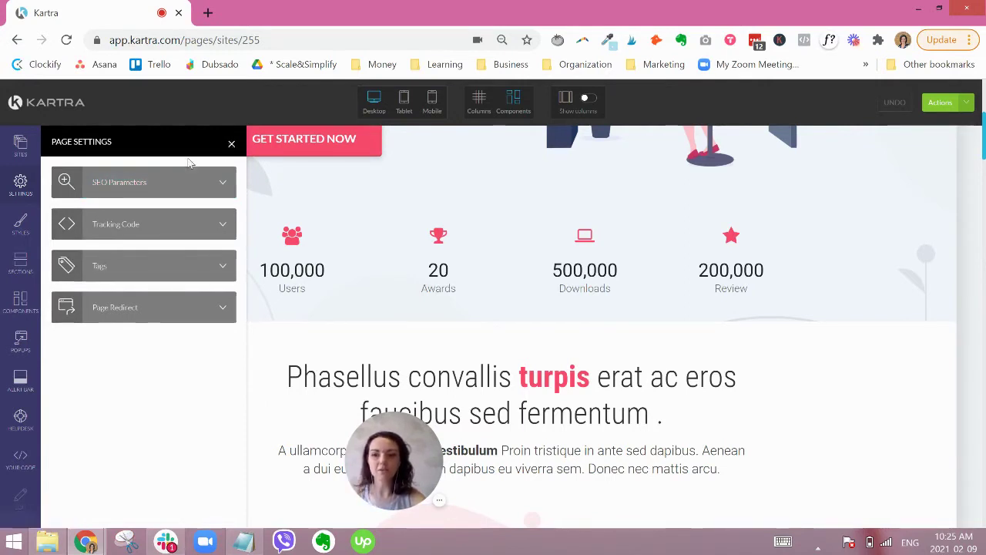
pyautogui.click(232, 147)
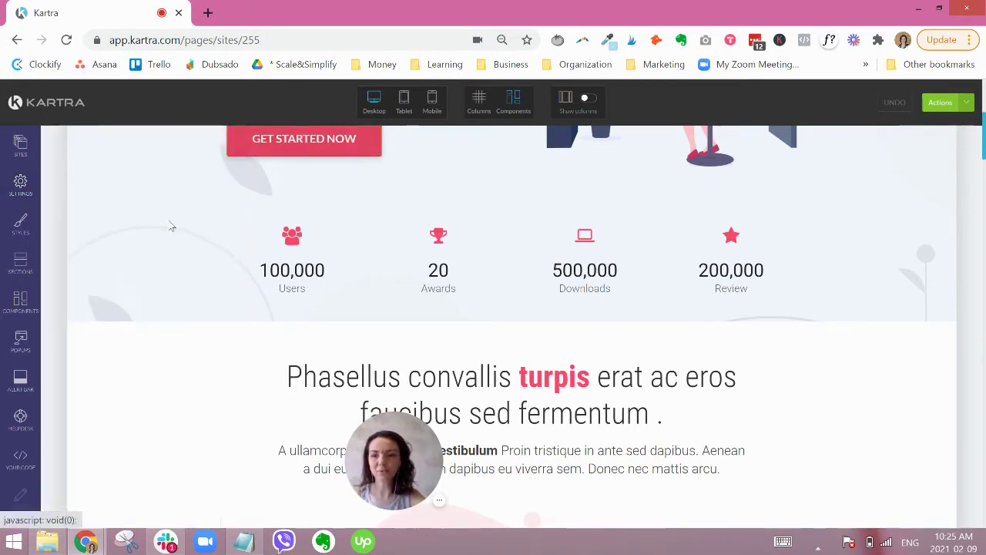
# Choose Montserrat as the component font family in the page styles
pyautogui.click(20, 226)
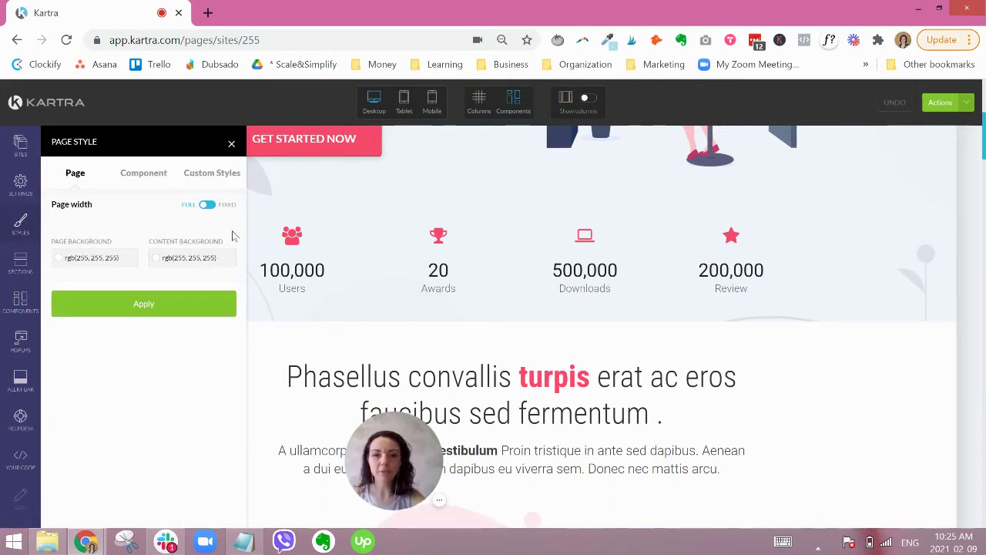
pyautogui.moveTo(583, 397)
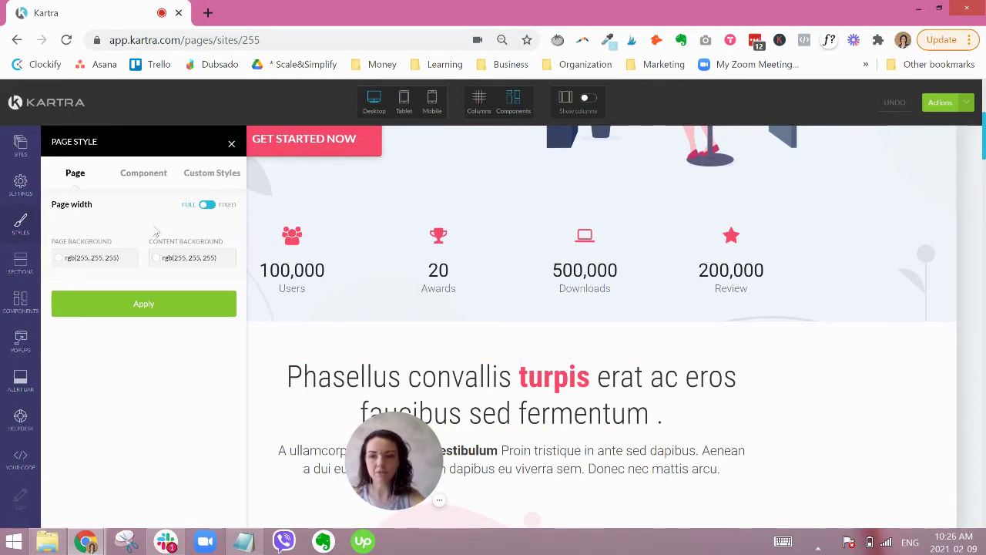
pyautogui.click(136, 174)
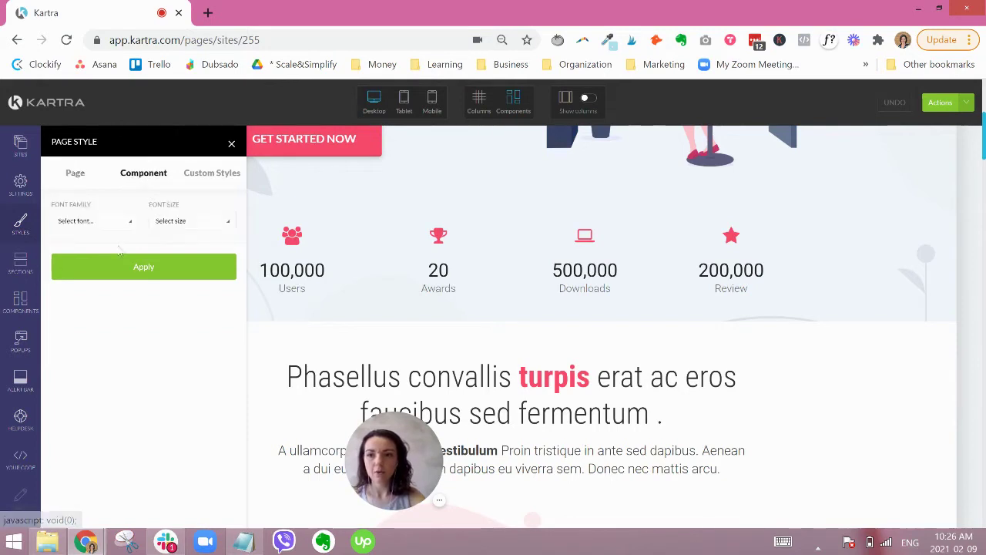
pyautogui.click(81, 221)
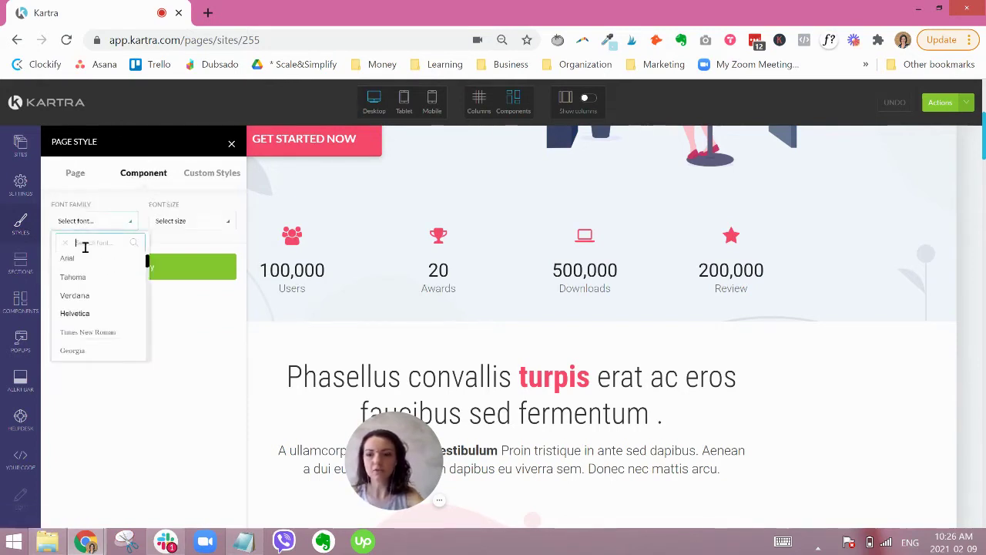
pyautogui.write('mon')
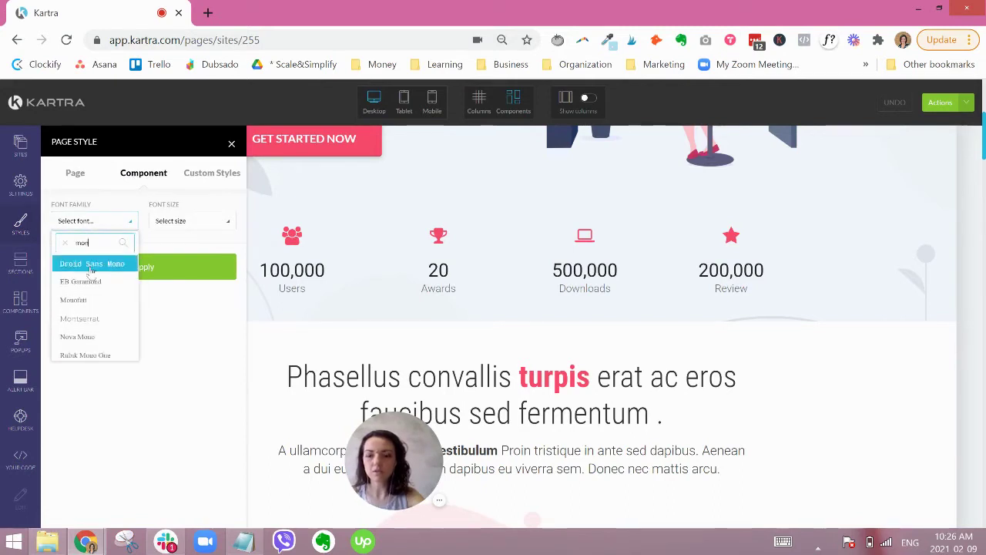
pyautogui.write('de')
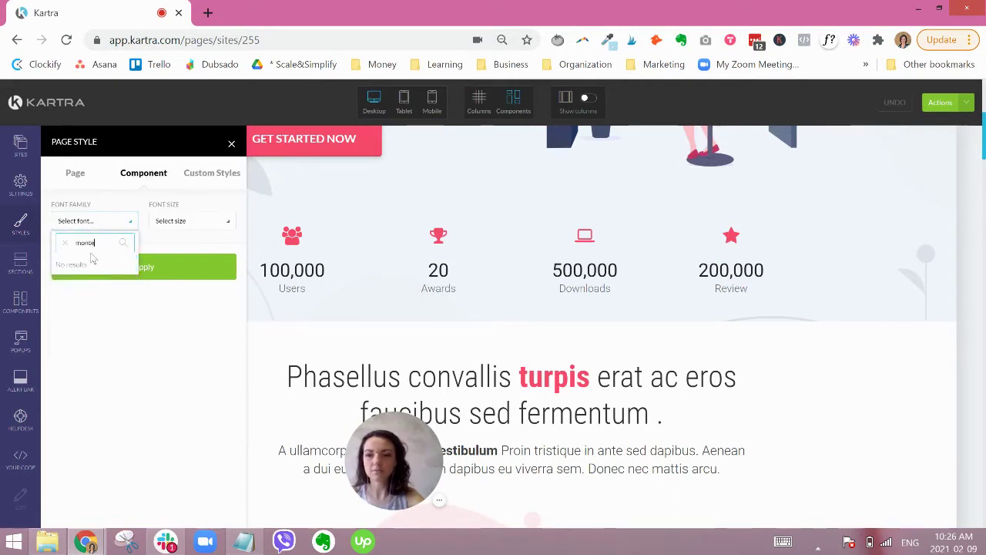
pyautogui.press('BackSpace')
pyautogui.press('BackSpace')
pyautogui.write('t')
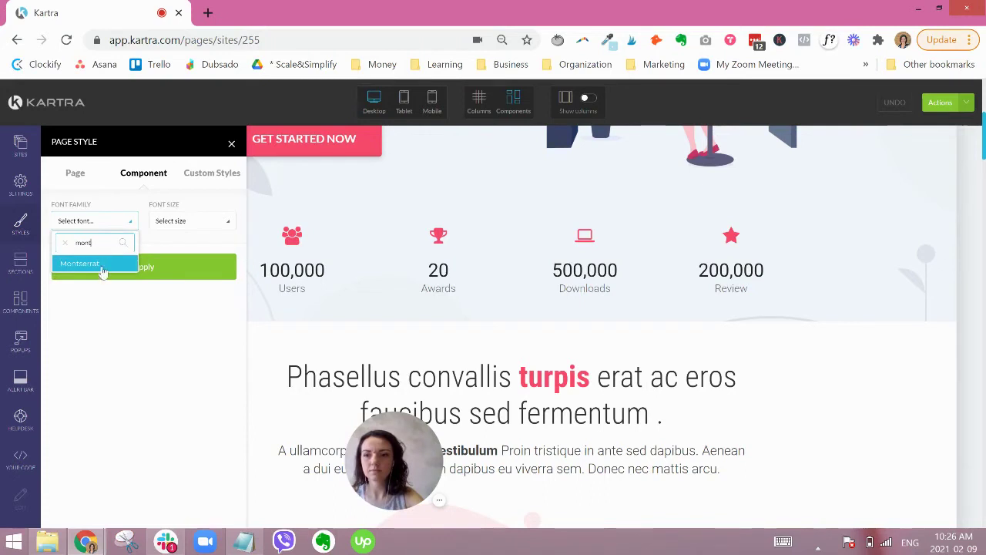
pyautogui.click(102, 266)
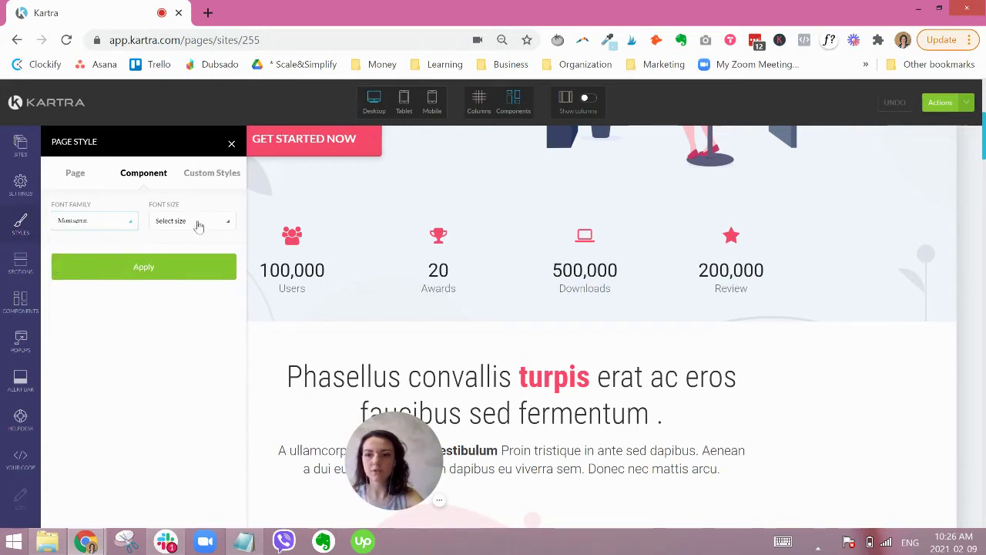
# Set the component font size to 0.80rem and apply the style to the page
pyautogui.click(198, 222)
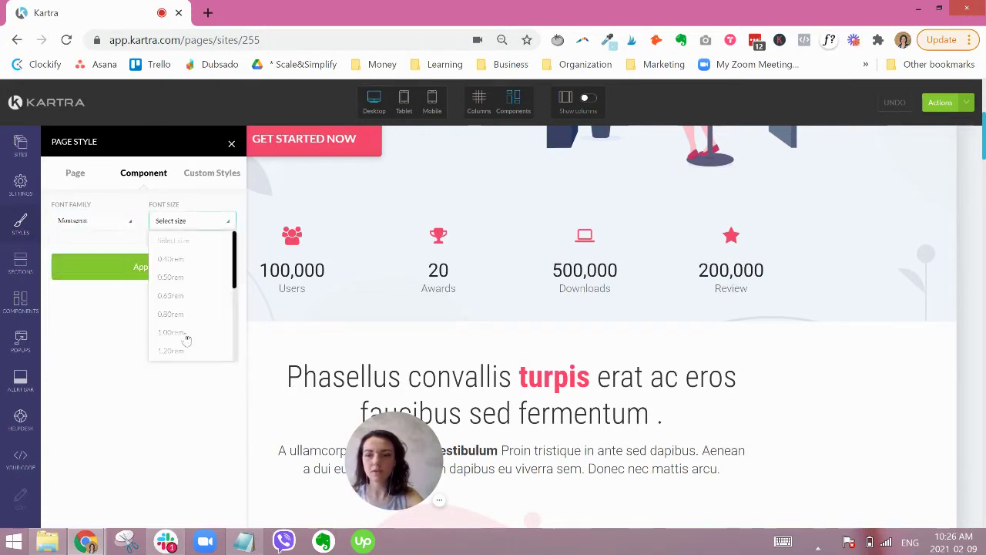
pyautogui.click(174, 317)
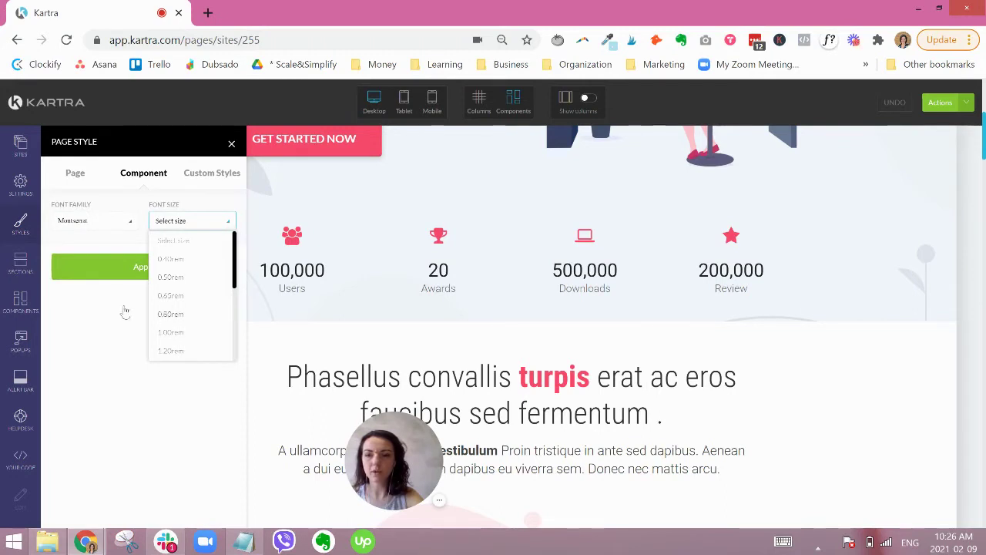
pyautogui.click(137, 273)
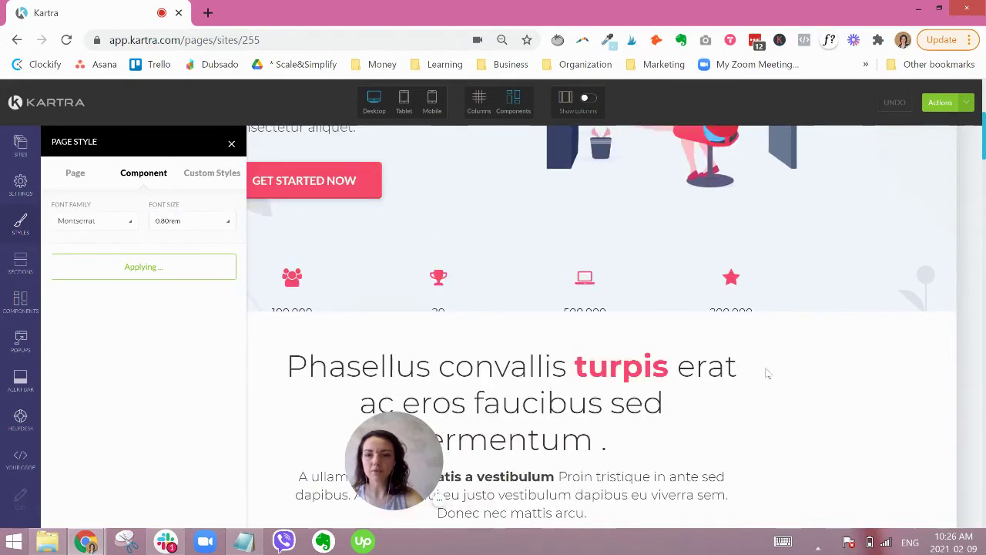
# Look over the restyled page and the custom CSS editor, and close the page styles
pyautogui.scroll(-2, 765, 375)
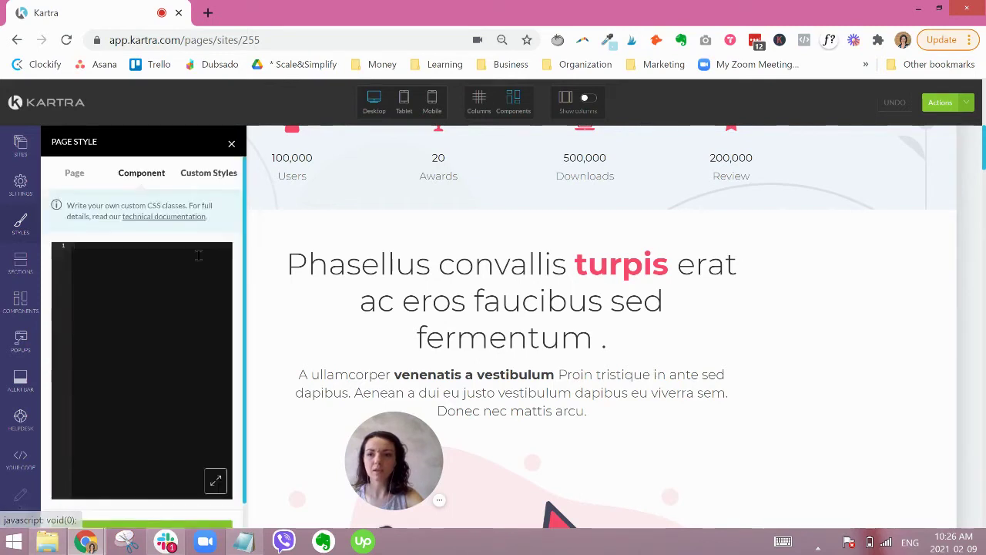
pyautogui.click(74, 174)
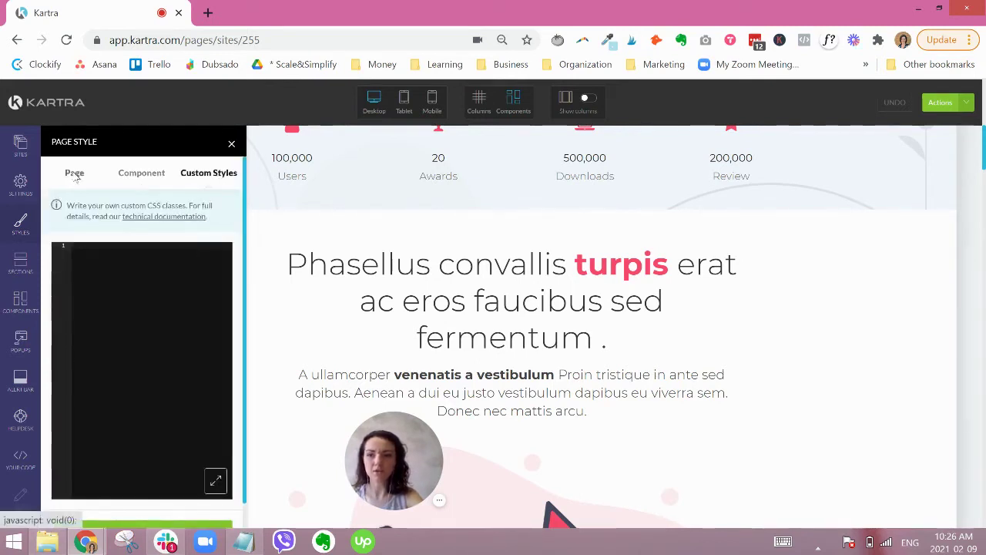
pyautogui.click(231, 146)
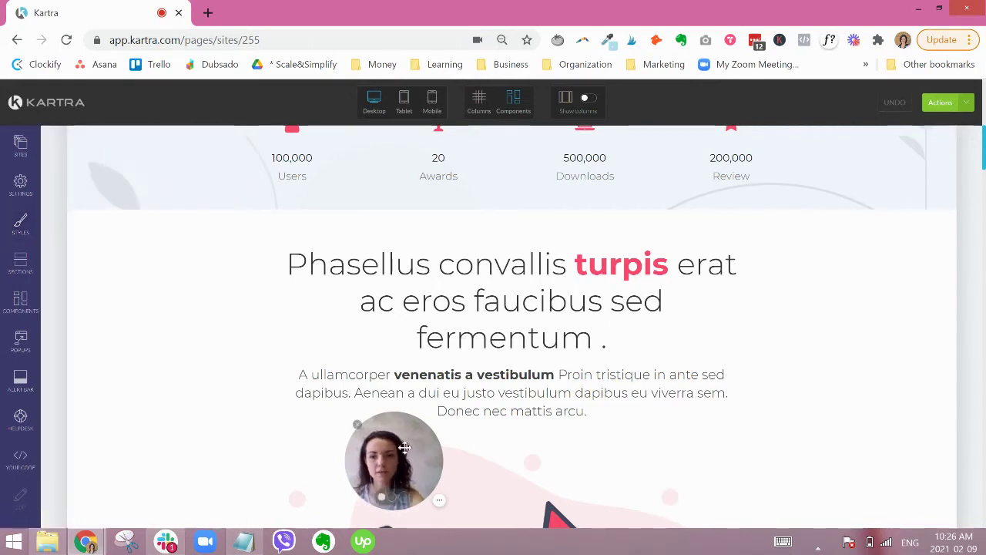
pyautogui.moveTo(380, 449); pyautogui.dragTo(39, 463)
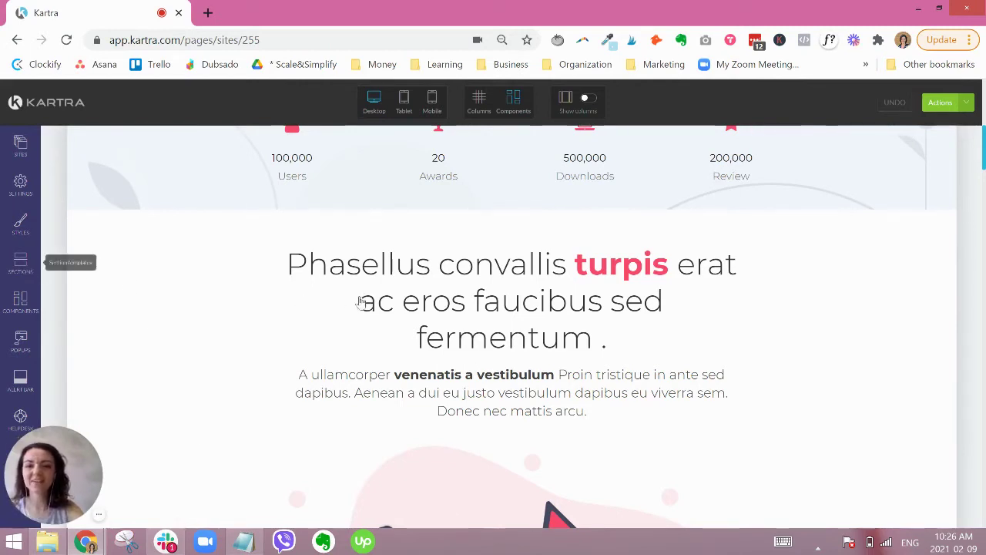
pyautogui.scroll(6, 362, 299)
pyautogui.moveTo(386, 285)
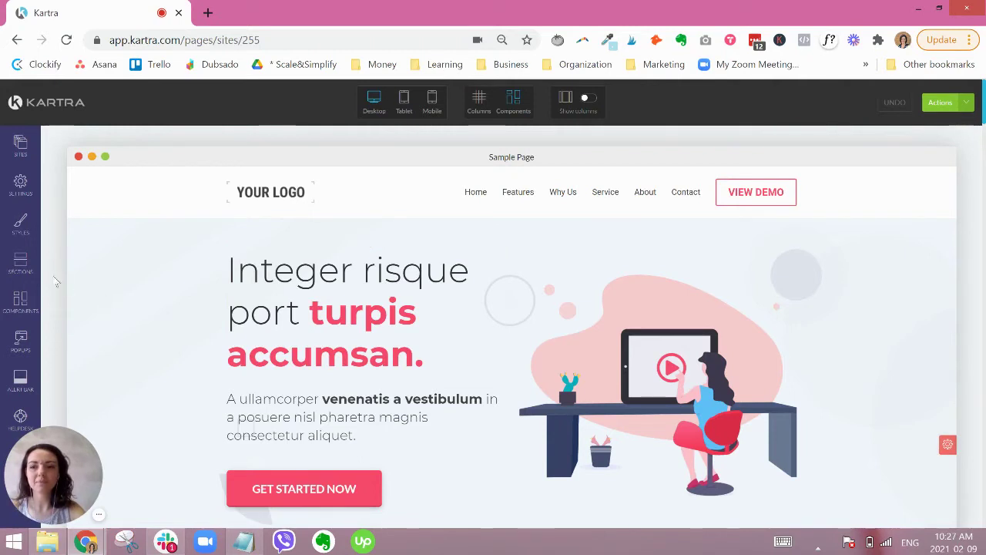
# Open the section block templates, look through the Features designs, and return to the category list
pyautogui.click(21, 266)
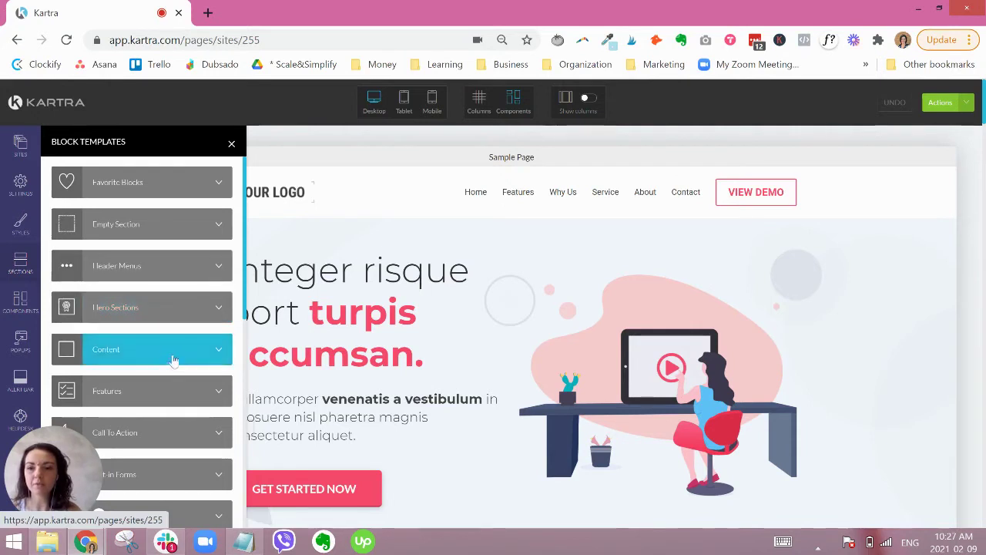
pyautogui.scroll(-1, 173, 353)
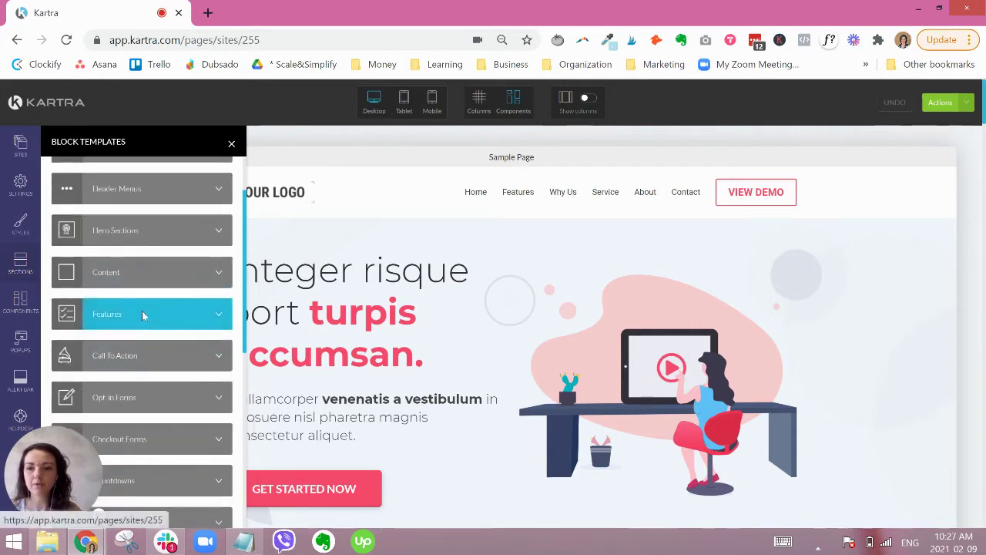
pyautogui.click(142, 314)
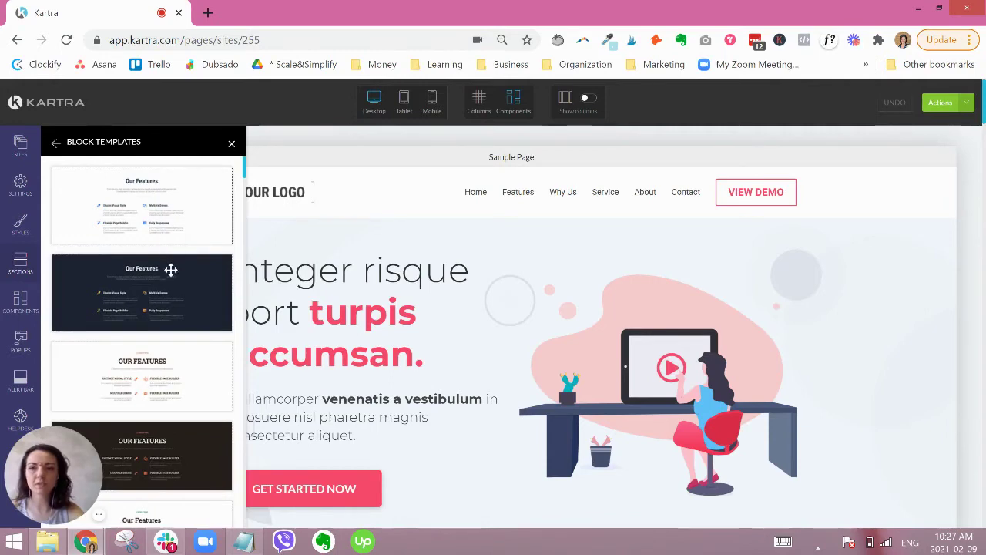
pyautogui.scroll(-1, 166, 270)
pyautogui.scroll(-2, 159, 269)
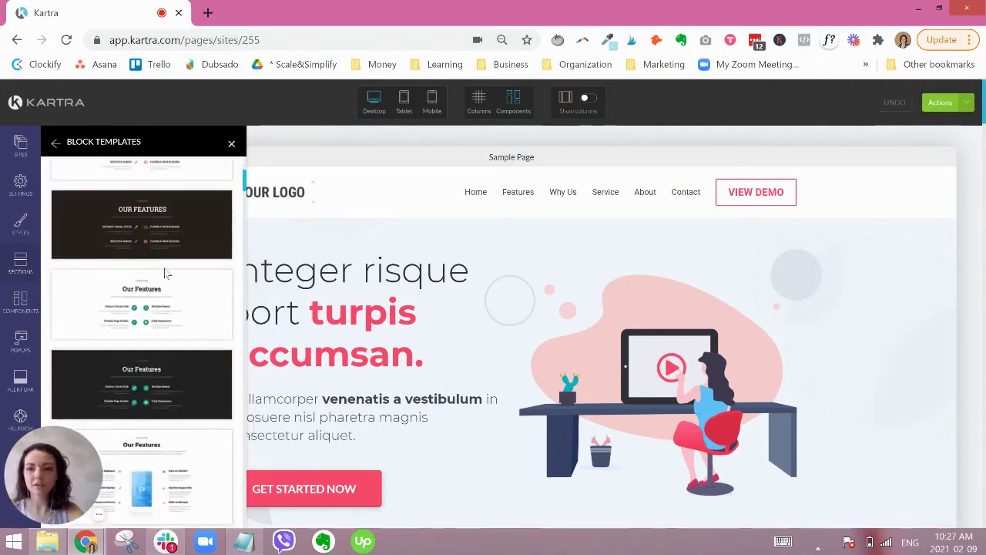
pyautogui.scroll(-2, 168, 274)
pyautogui.scroll(-5, 169, 274)
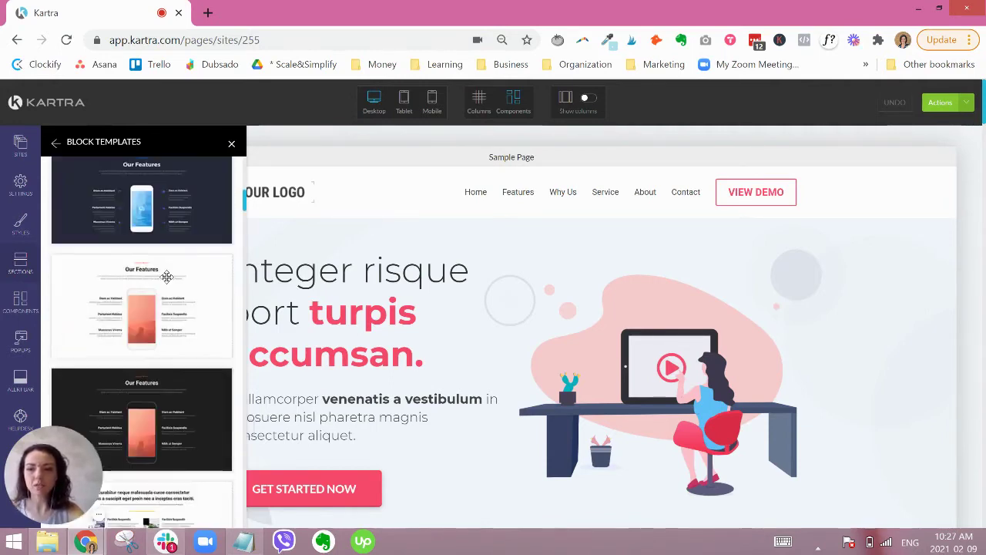
pyautogui.scroll(-1, 185, 266)
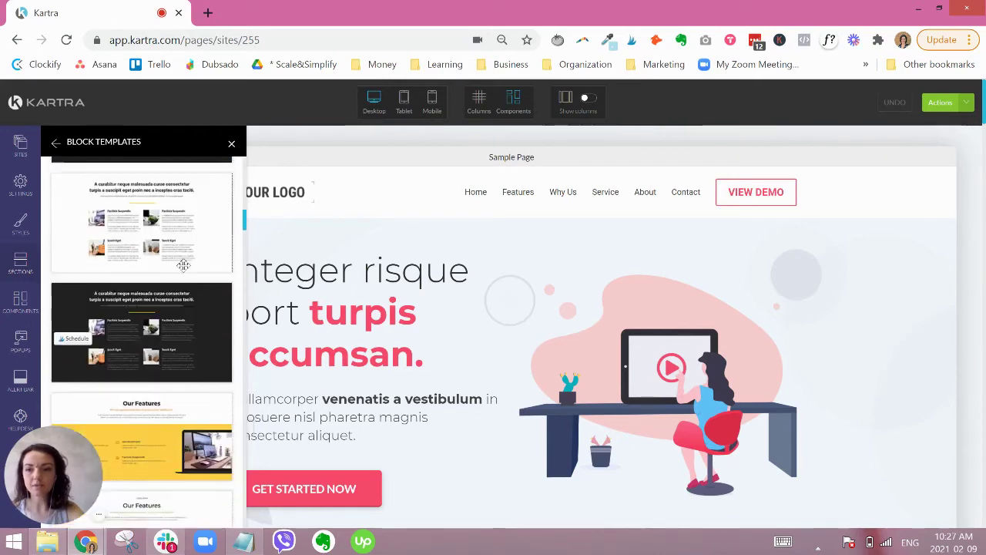
pyautogui.scroll(-2, 183, 267)
pyautogui.scroll(-6, 182, 267)
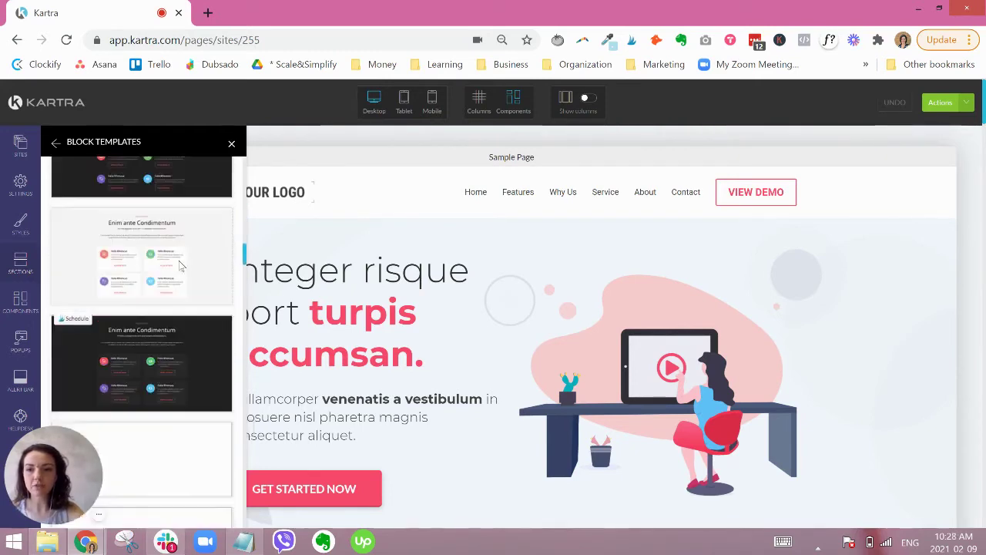
pyautogui.click(55, 144)
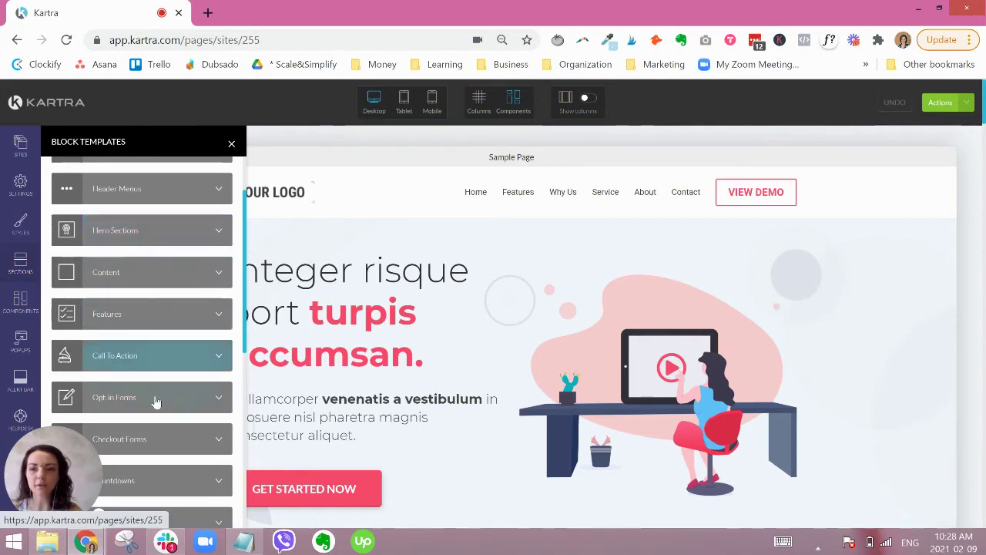
# Reopen the Features block templates to review the designs once more, and go back to the categories
pyautogui.click(149, 314)
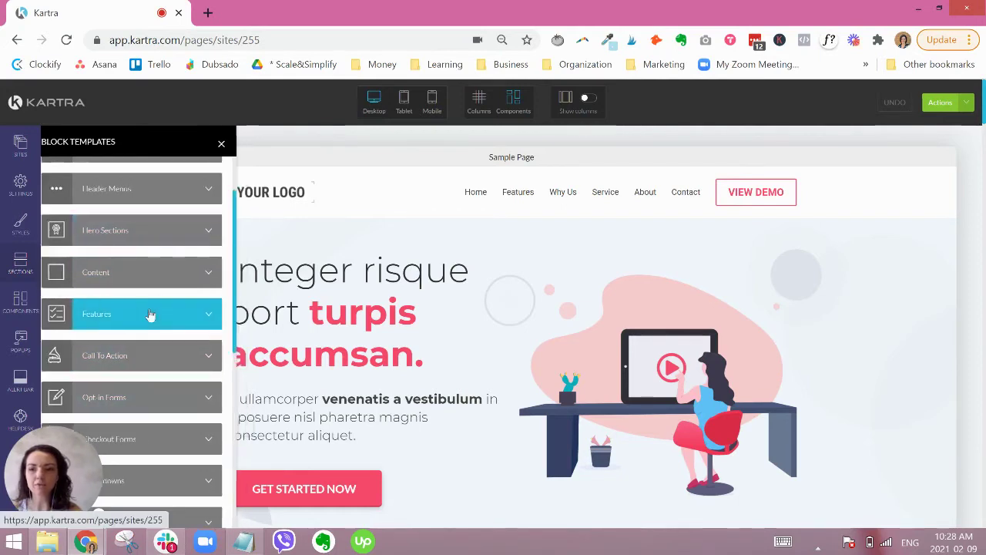
pyautogui.scroll(6, 158, 297)
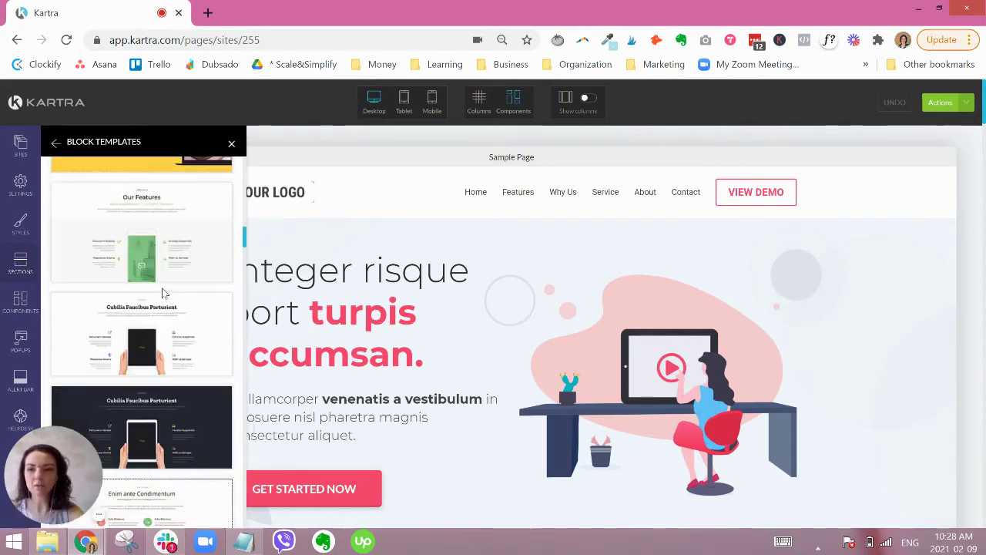
pyautogui.scroll(1, 163, 291)
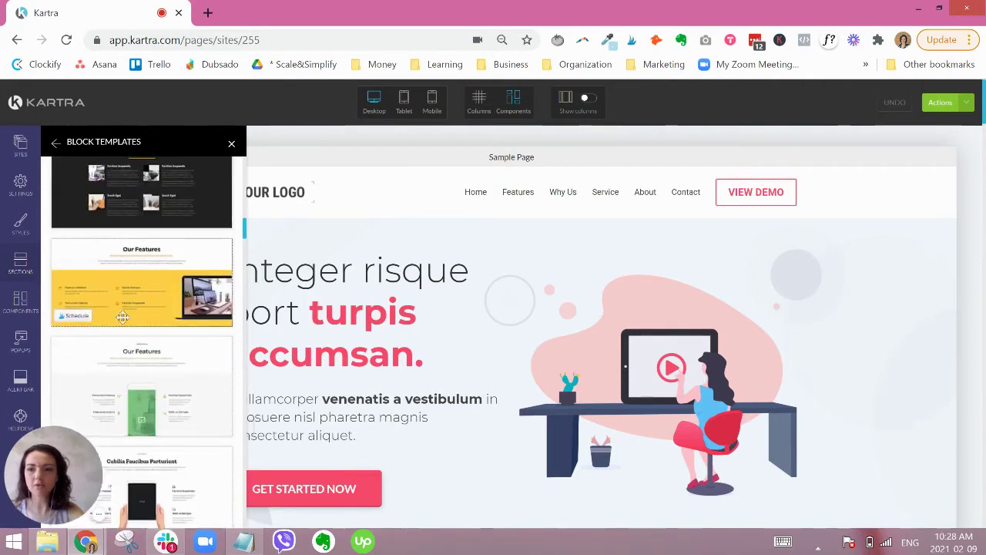
pyautogui.click(54, 143)
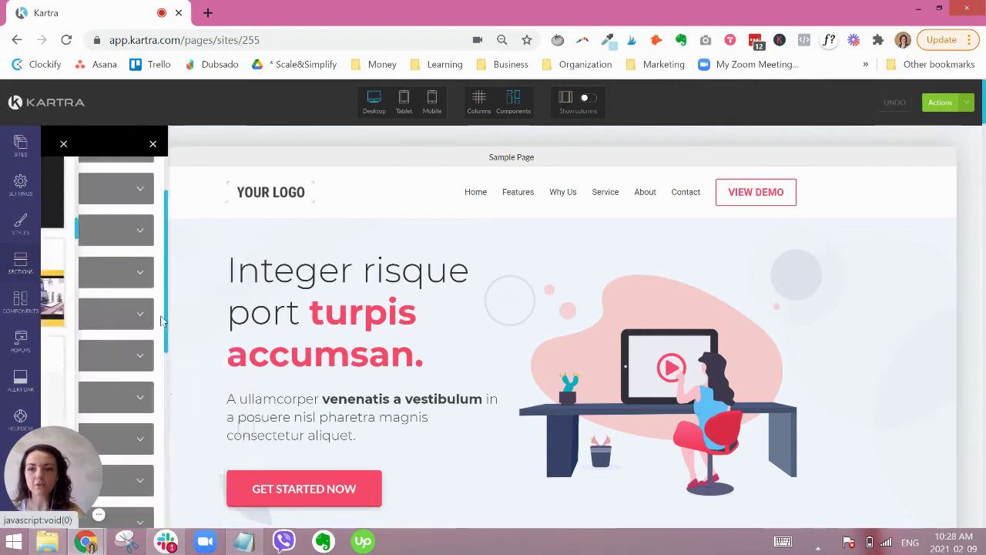
# Look through the Opt-in Forms block templates and return to the category list
pyautogui.scroll(-2, 165, 339)
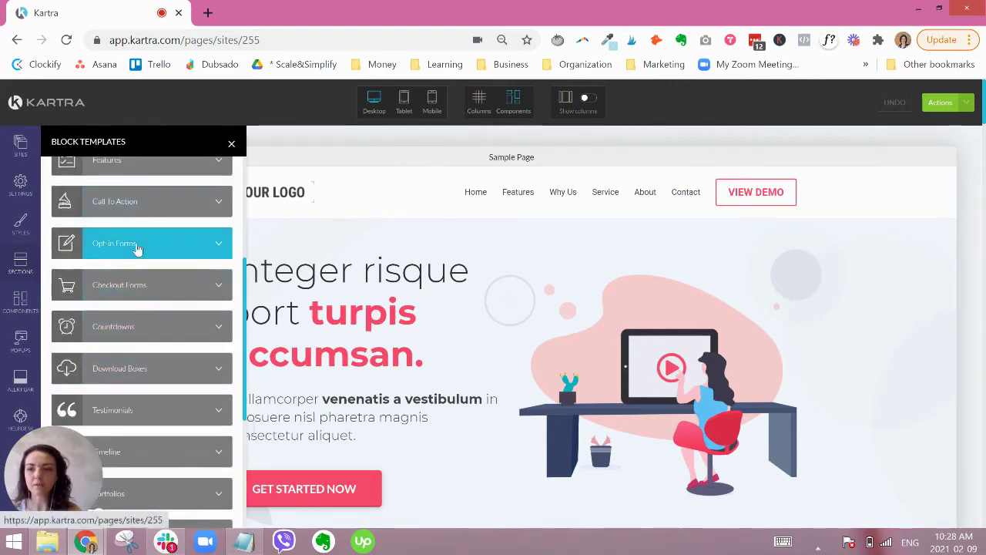
pyautogui.click(181, 244)
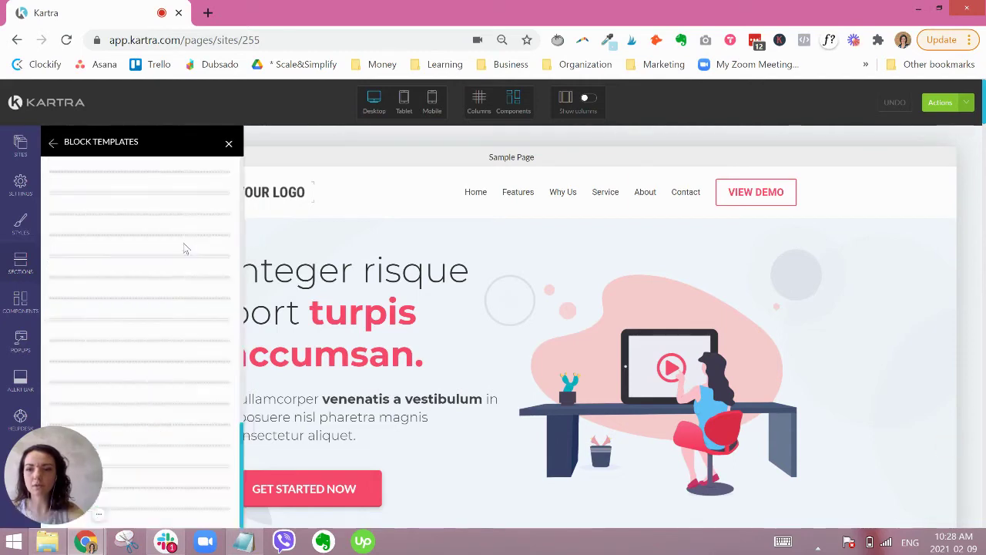
pyautogui.scroll(-10, 183, 242)
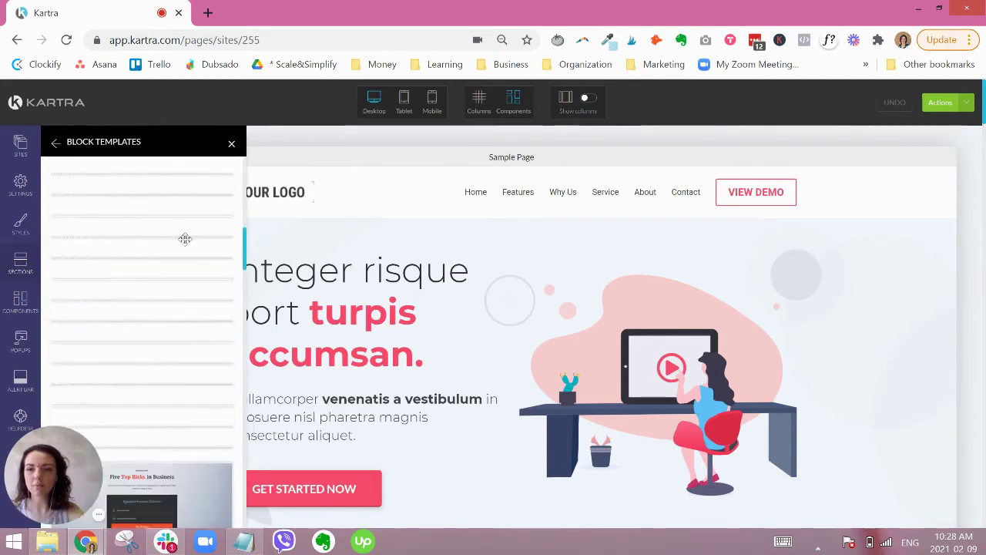
pyautogui.scroll(5, 185, 239)
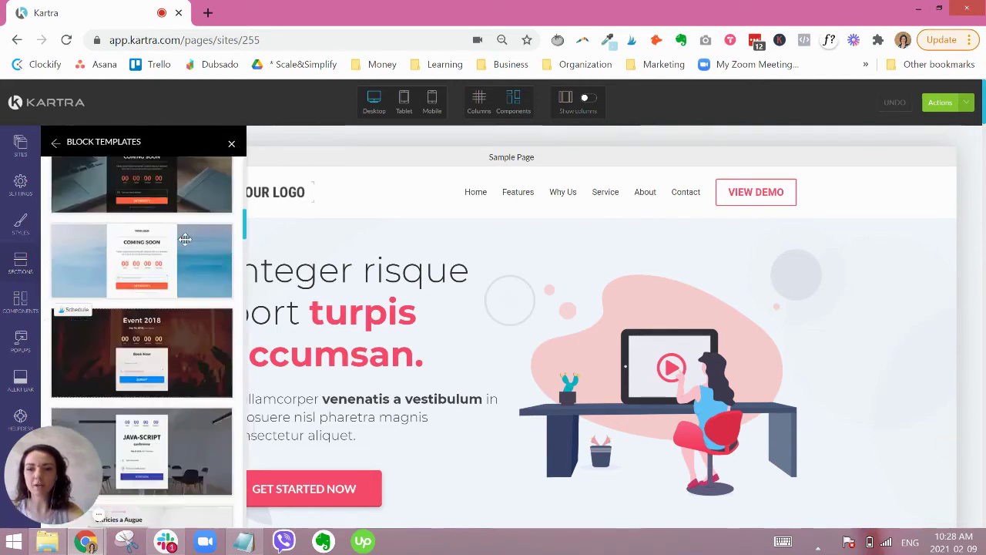
pyautogui.scroll(6, 184, 238)
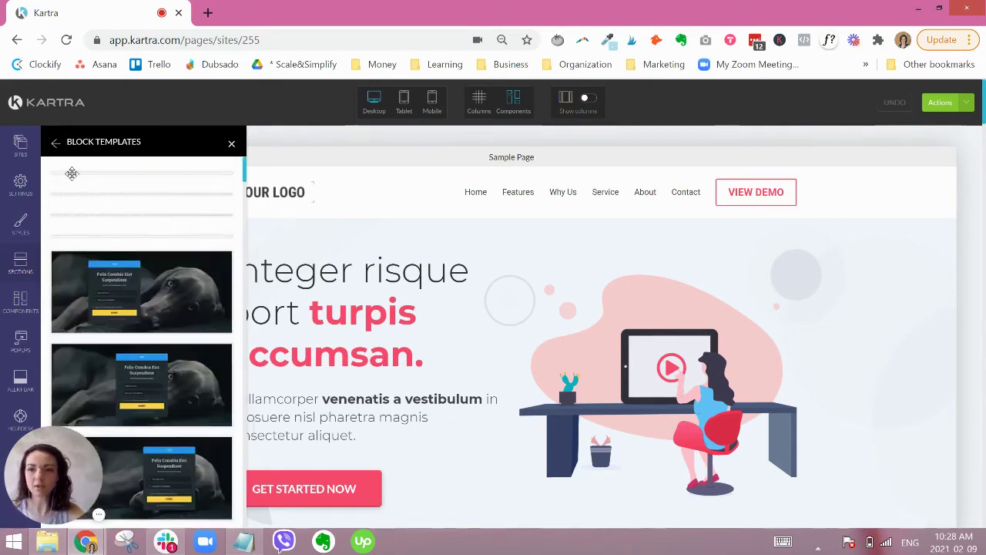
pyautogui.click(56, 145)
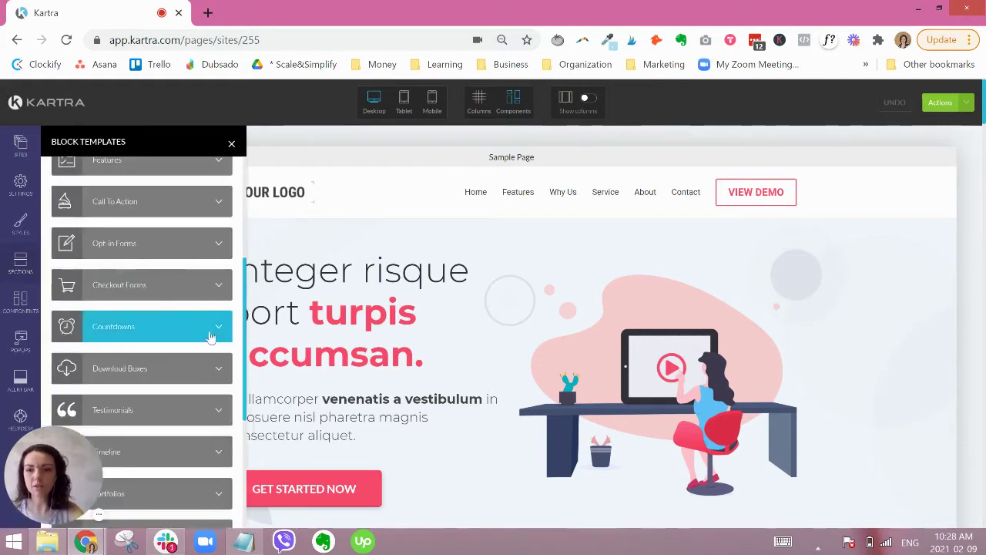
# Examine the layouts offered in the Content block templates, including the image-and-text and multi-column designs, and return to the category list
pyautogui.scroll(5, 178, 343)
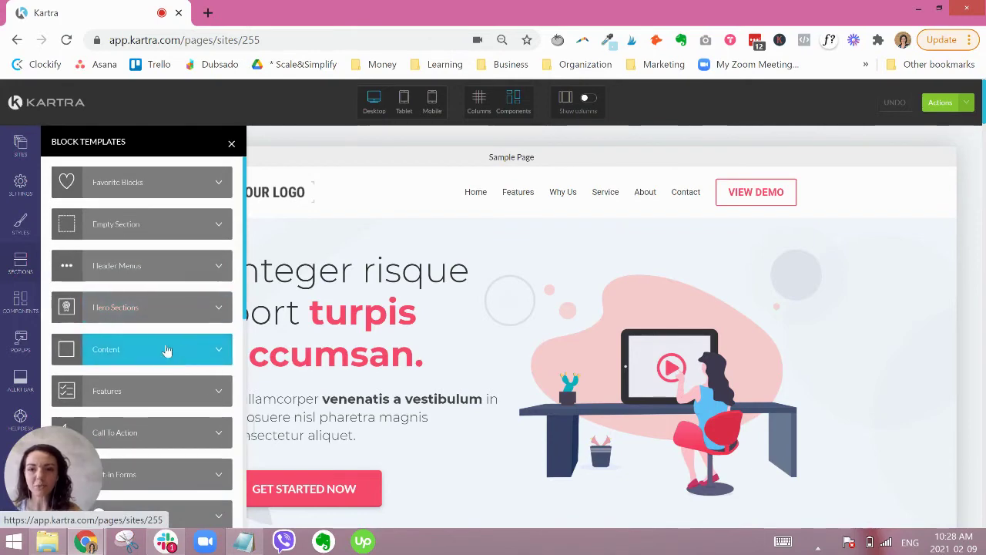
pyautogui.click(163, 349)
pyautogui.scroll(-10, 174, 330)
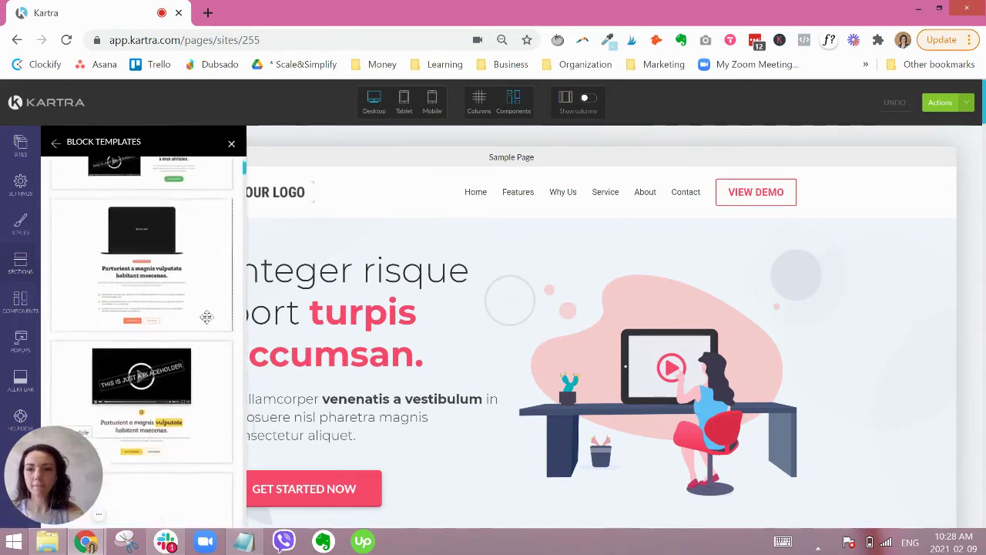
pyautogui.scroll(-6, 206, 324)
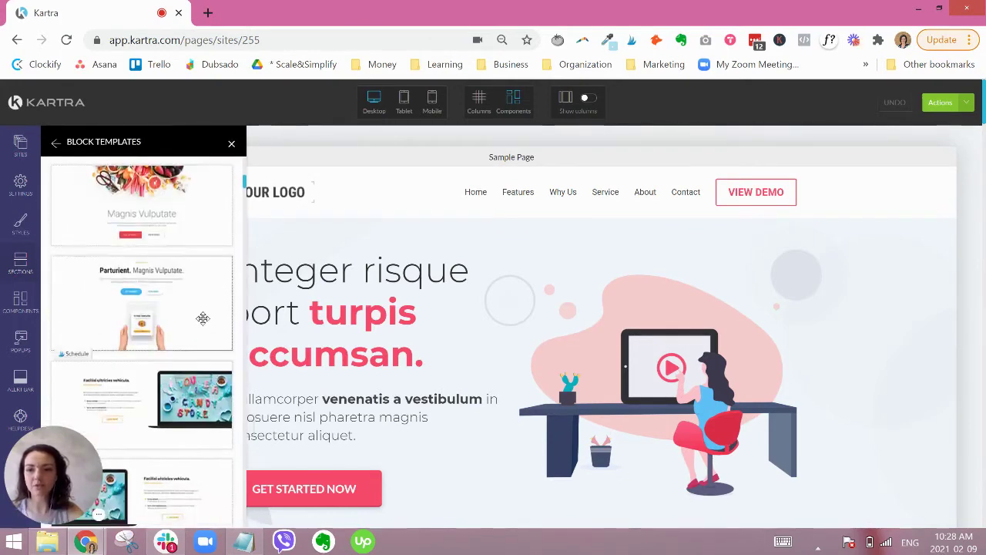
pyautogui.scroll(-5, 197, 339)
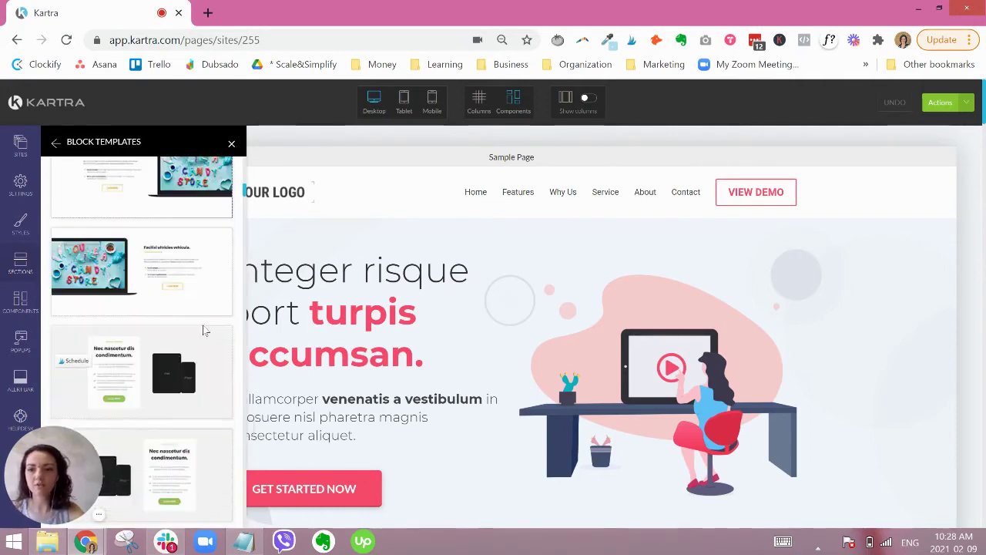
pyautogui.scroll(-6, 192, 351)
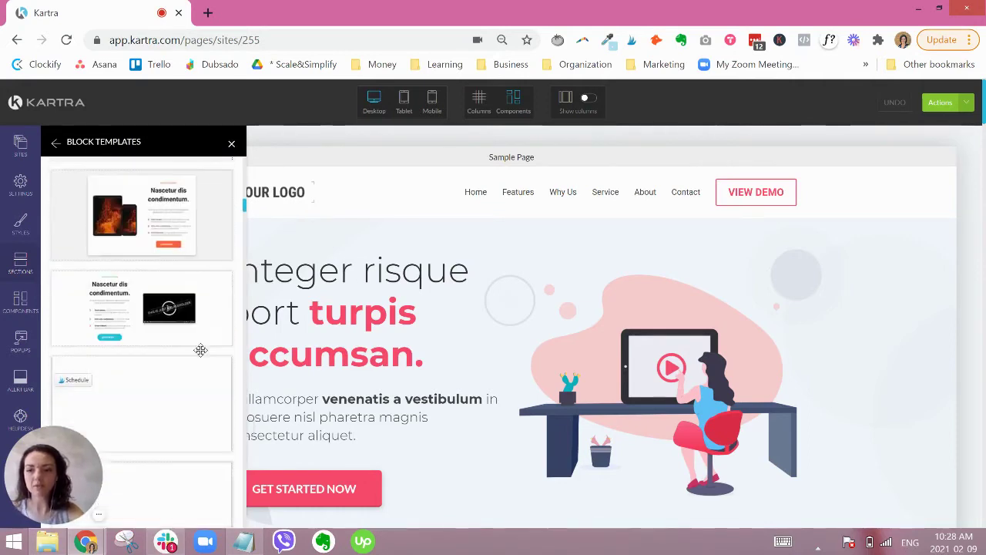
pyautogui.scroll(-5, 183, 332)
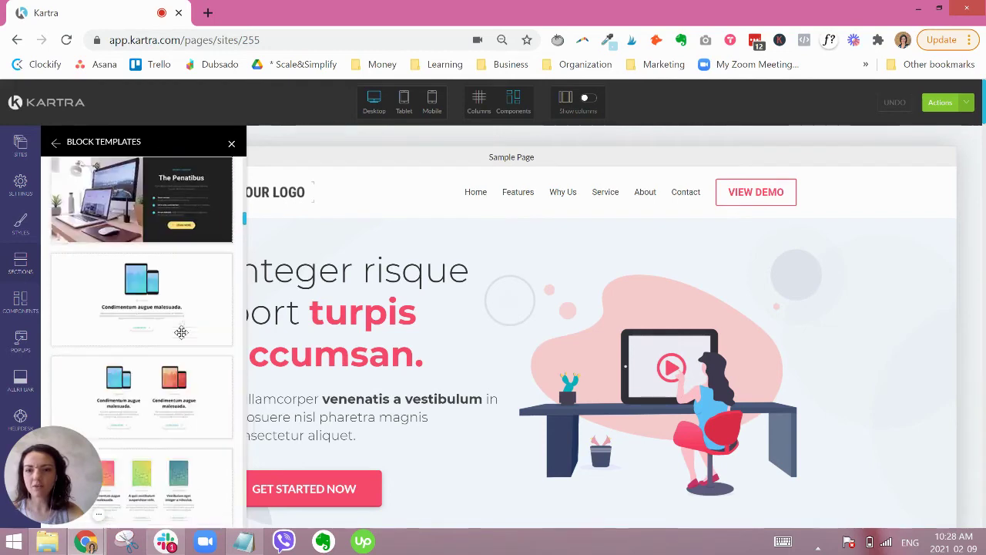
pyautogui.scroll(-4, 187, 332)
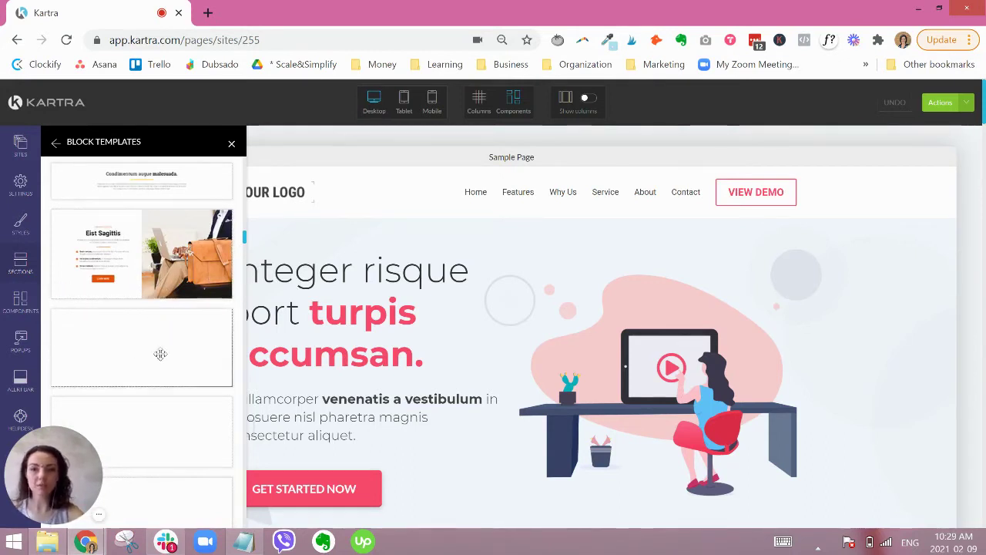
pyautogui.scroll(-1, 159, 353)
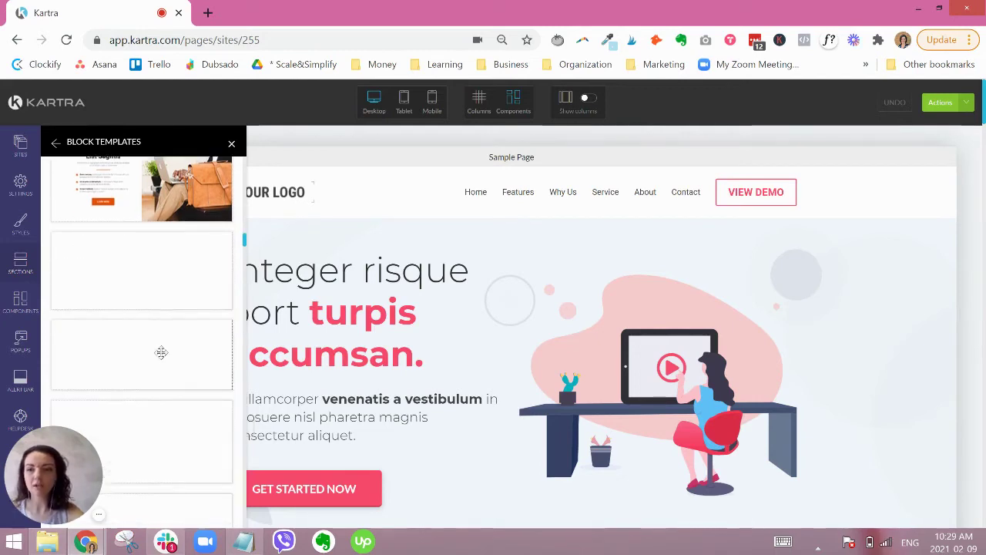
pyautogui.scroll(5, 161, 352)
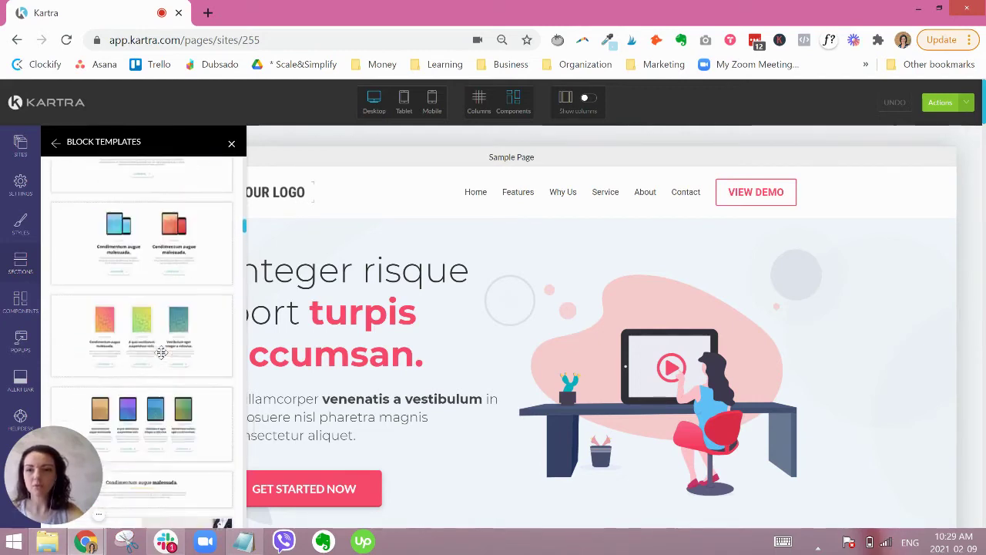
pyautogui.scroll(3, 197, 472)
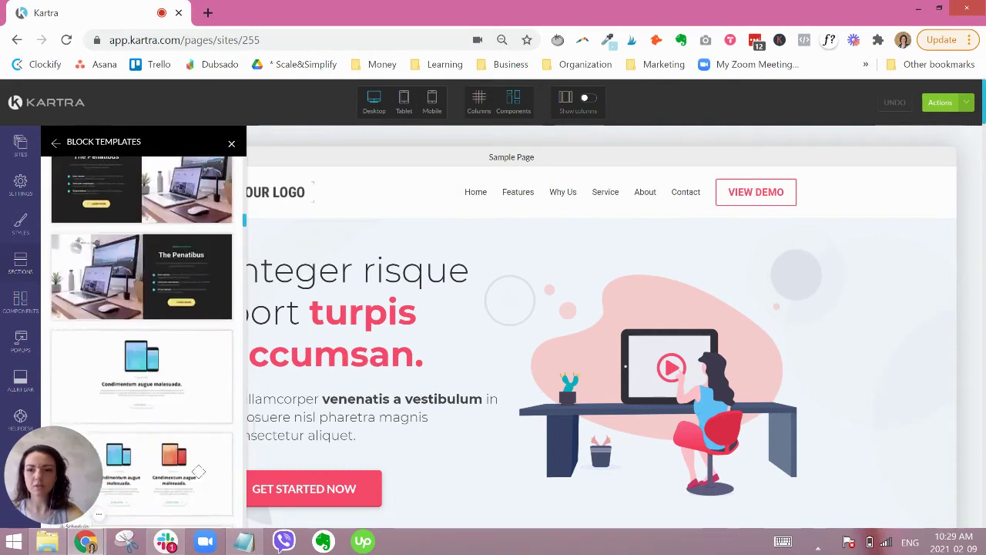
pyautogui.scroll(1, 152, 281)
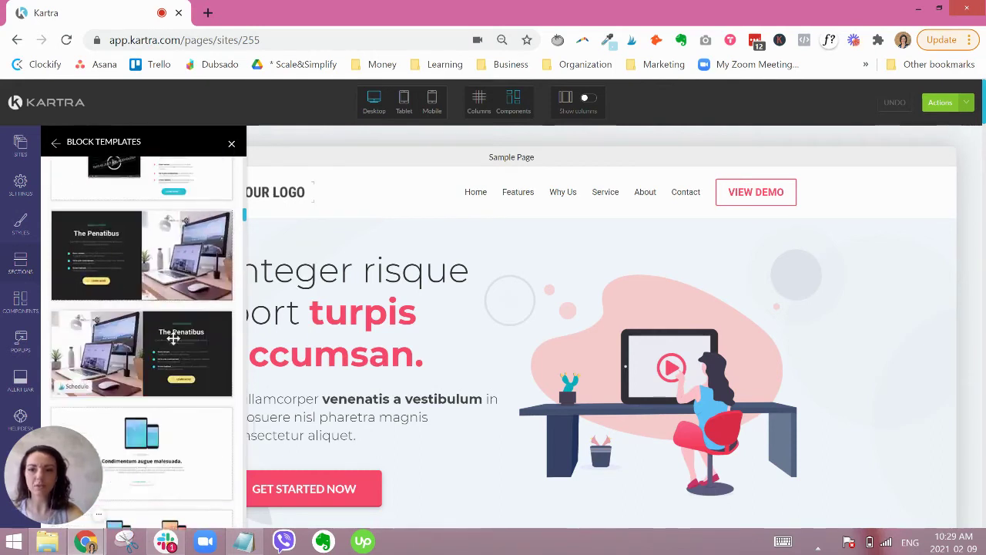
pyautogui.scroll(1, 173, 336)
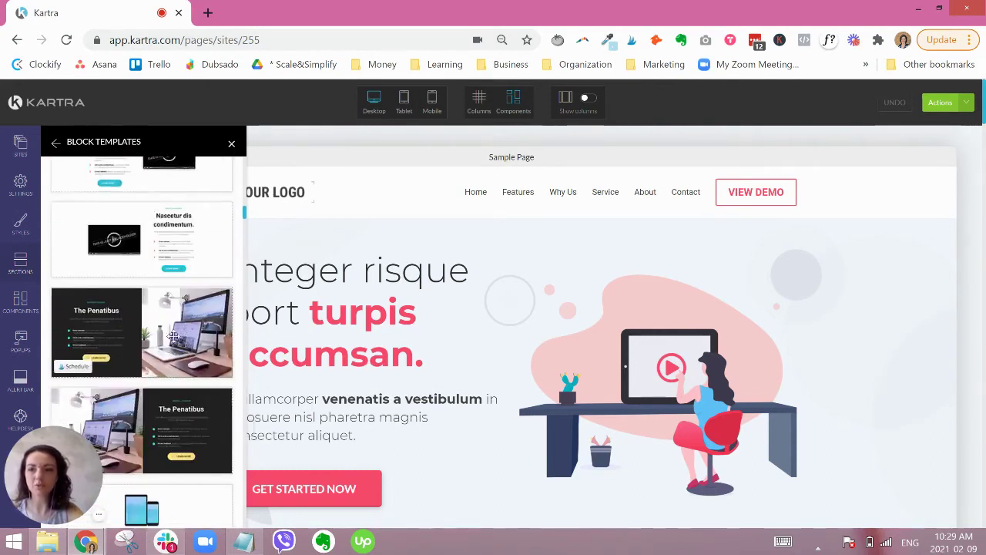
pyautogui.scroll(-1, 173, 337)
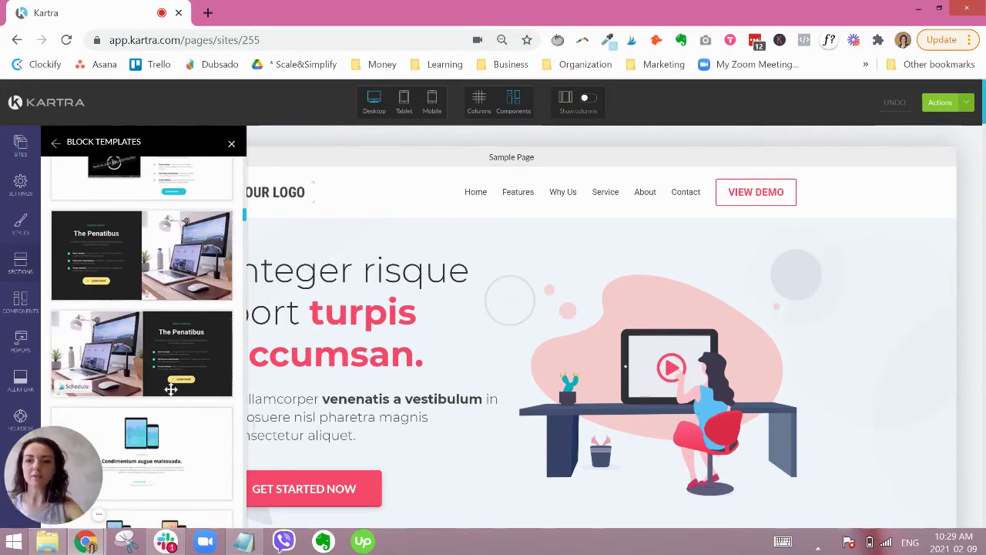
pyautogui.scroll(-5, 170, 380)
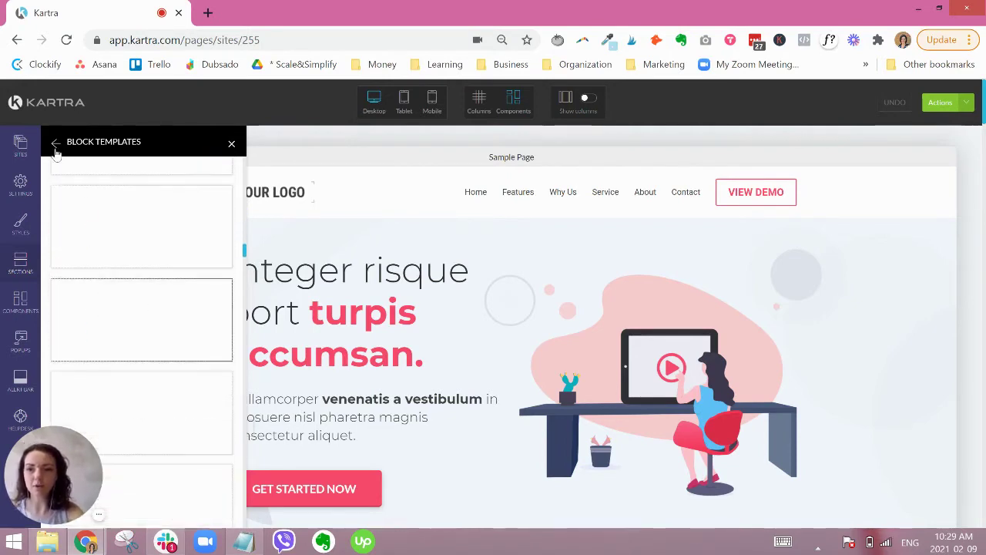
pyautogui.click(55, 145)
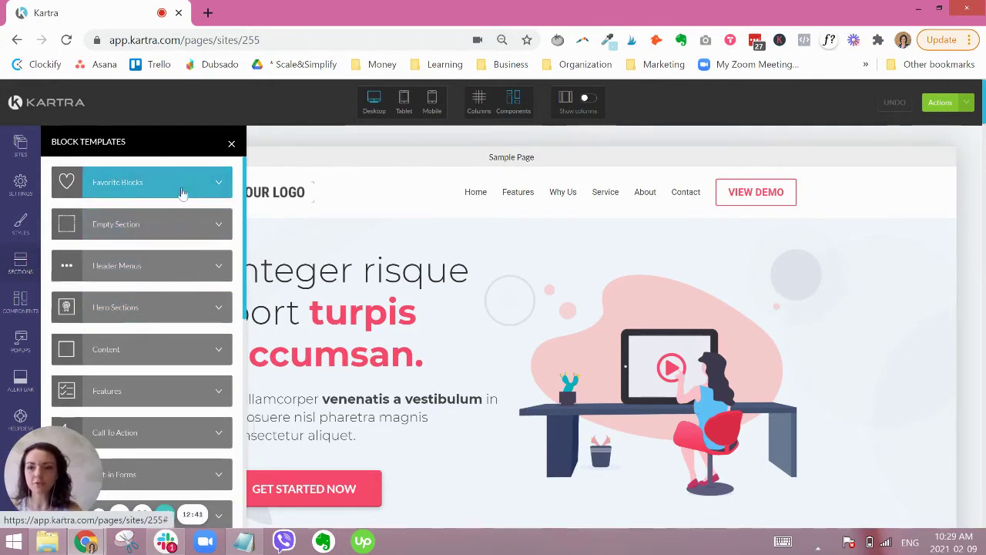
# Look through the saved Favorite Blocks templates and return to the block category list
pyautogui.click(221, 184)
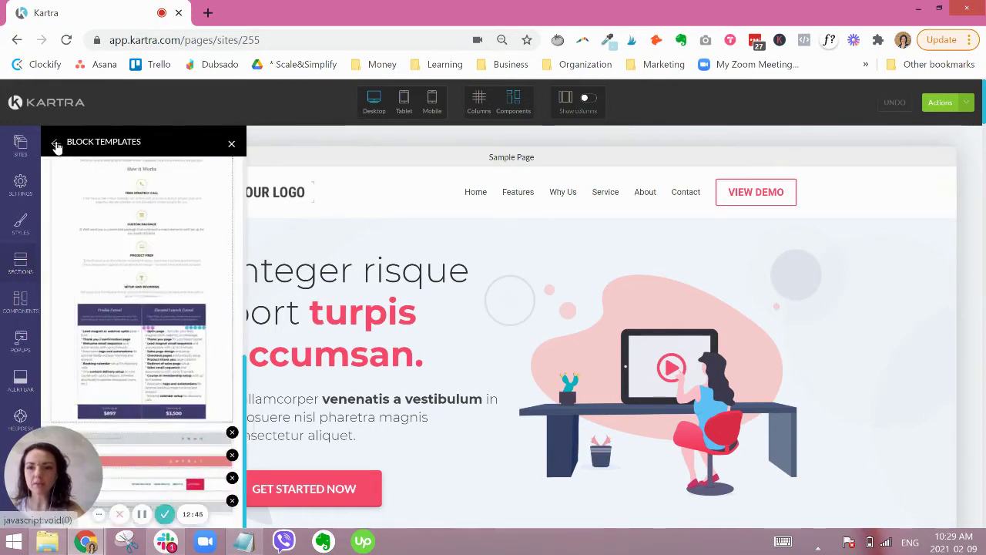
pyautogui.click(49, 143)
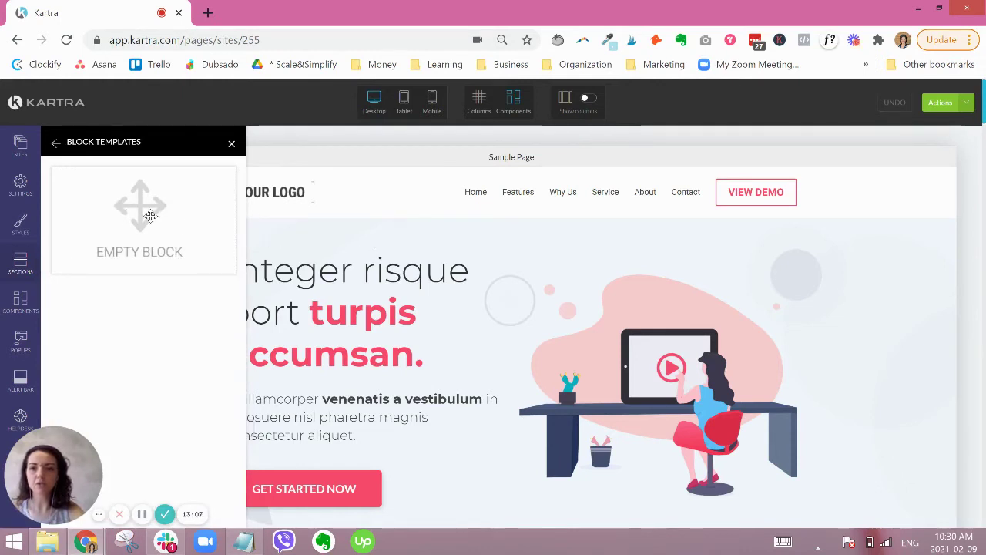
# Insert an empty block section between the header menu and the hero section, and close the block templates
pyautogui.moveTo(140, 205); pyautogui.dragTo(495, 239)
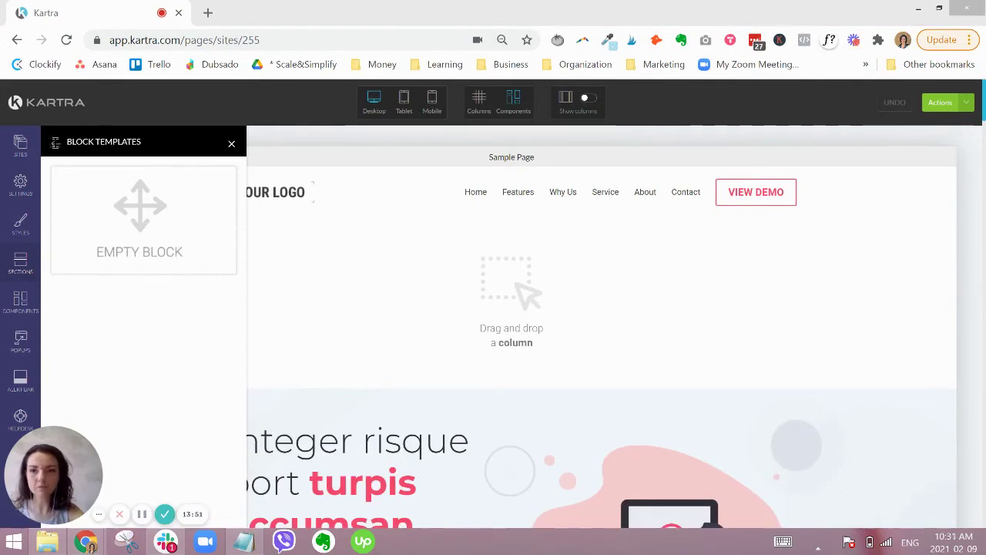
pyautogui.click(55, 144)
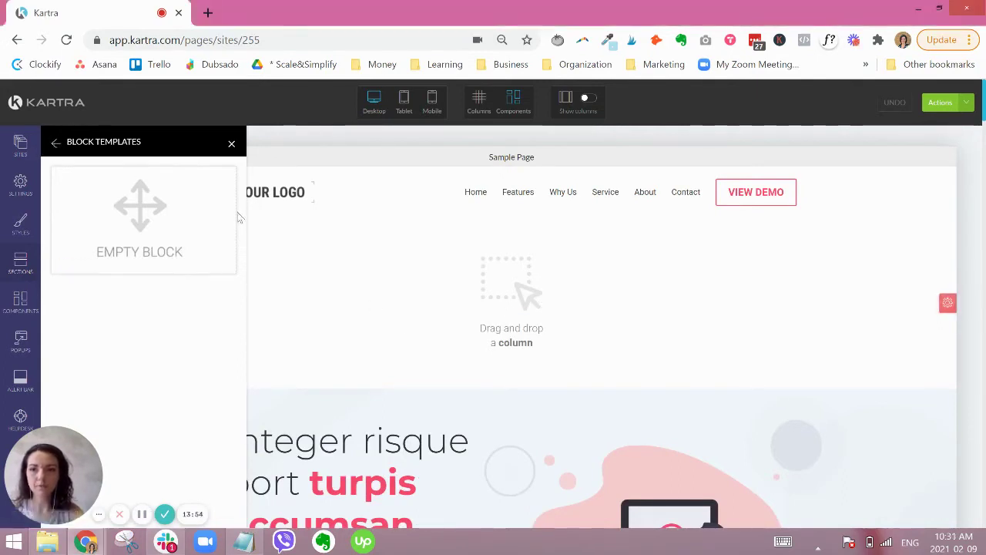
pyautogui.click(55, 146)
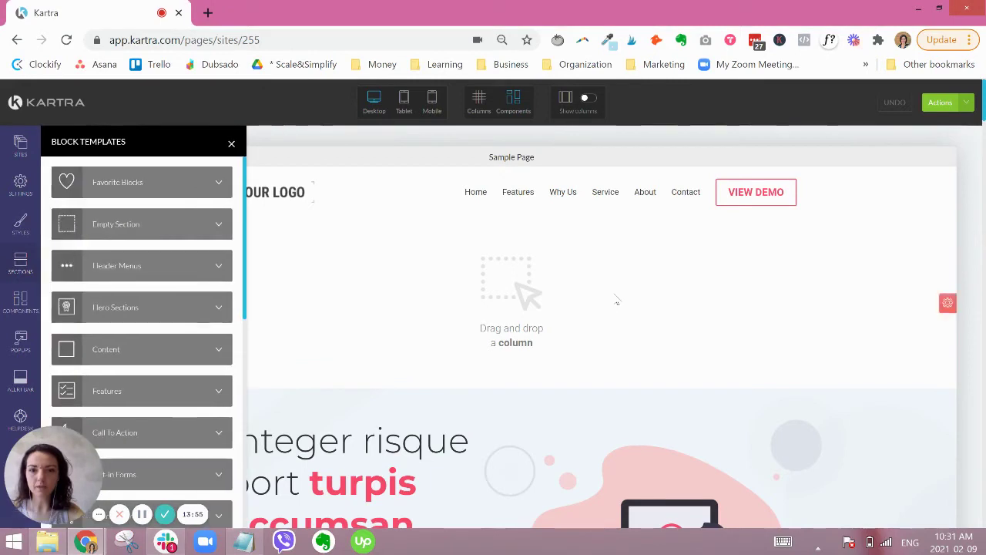
pyautogui.click(230, 147)
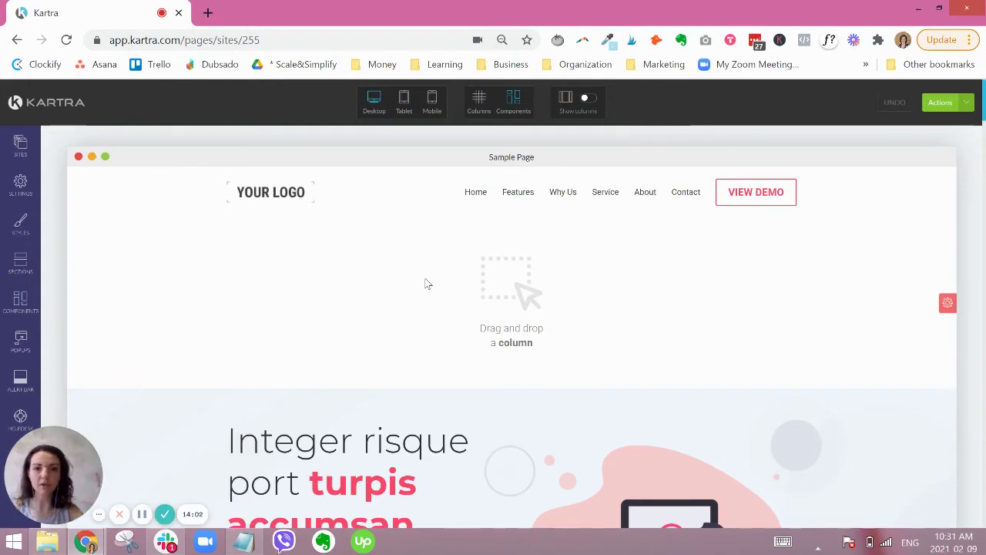
# Choose the dark blue palette color rgb(0, 67, 105) as the empty section's background color and try out its top padding
pyautogui.click(948, 305)
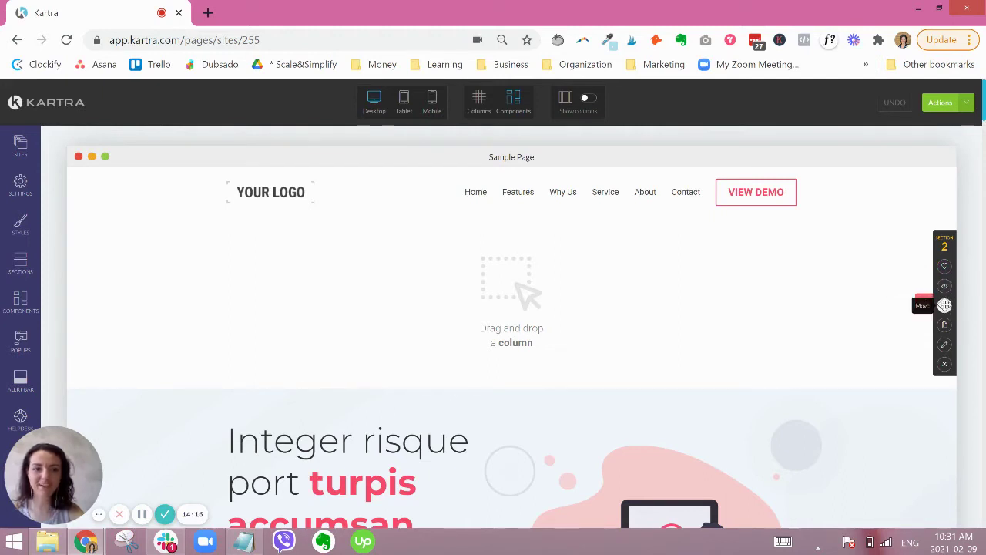
pyautogui.click(944, 346)
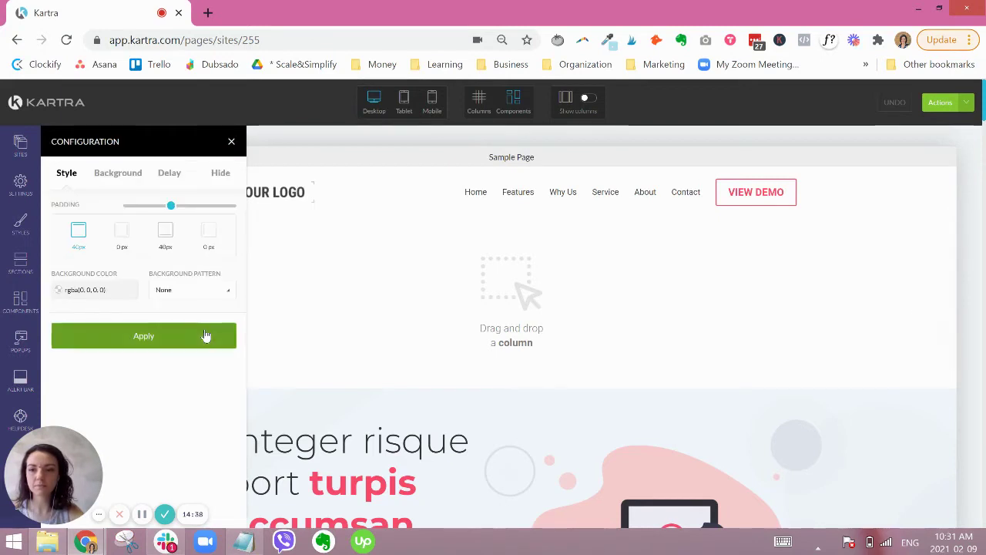
pyautogui.click(97, 293)
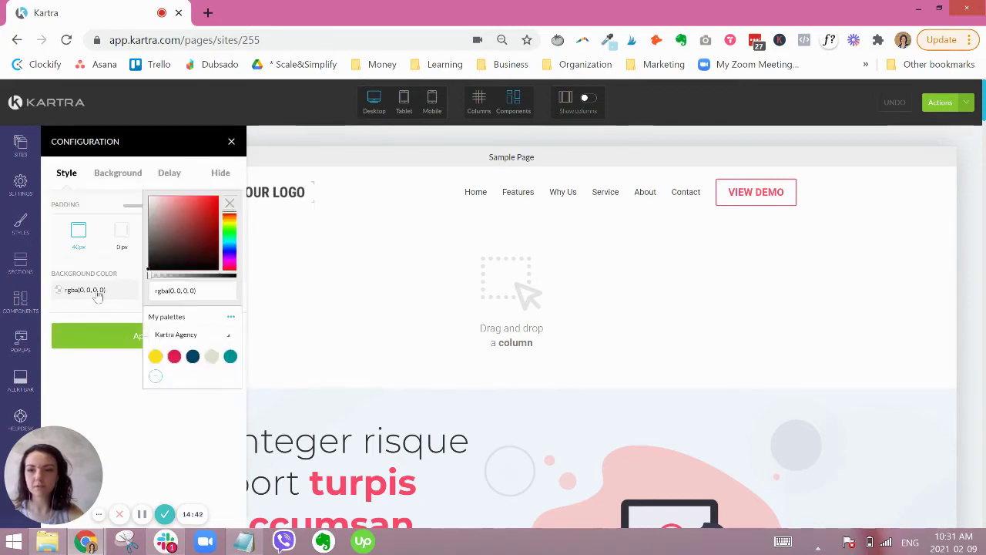
pyautogui.click(194, 357)
pyautogui.click(109, 371)
pyautogui.click(197, 338)
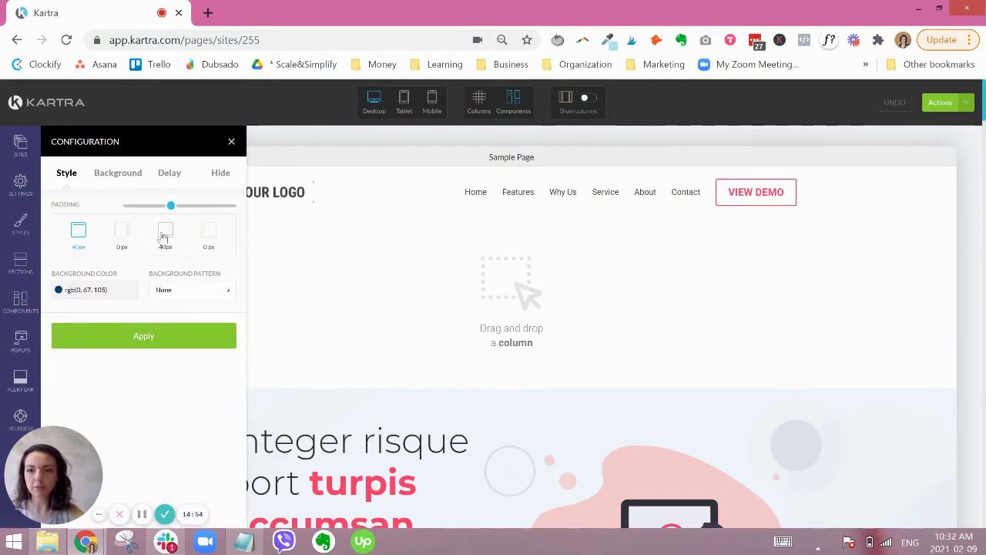
pyautogui.moveTo(170, 205)
pyautogui.mouseDown()
pyautogui.moveTo(190, 204)
pyautogui.moveTo(159, 206)
pyautogui.mouseUp()
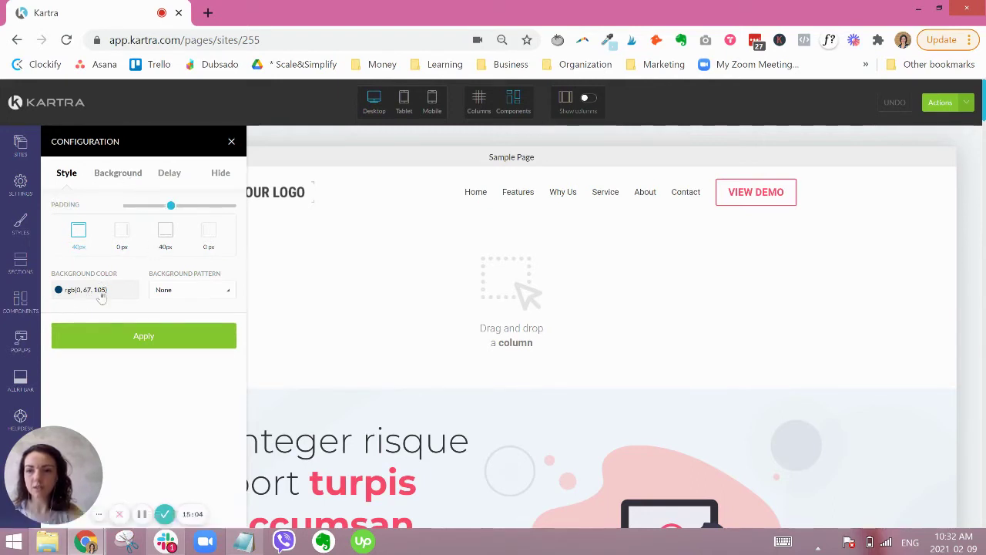
# Review the empty section's background image and delay options, switching on the section delay to see its settings
pyautogui.click(128, 174)
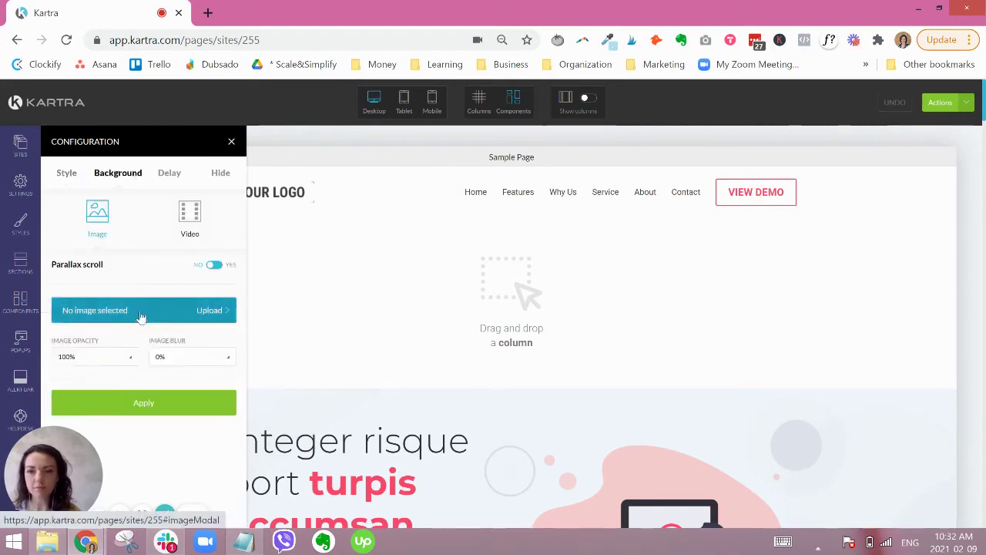
pyautogui.click(169, 176)
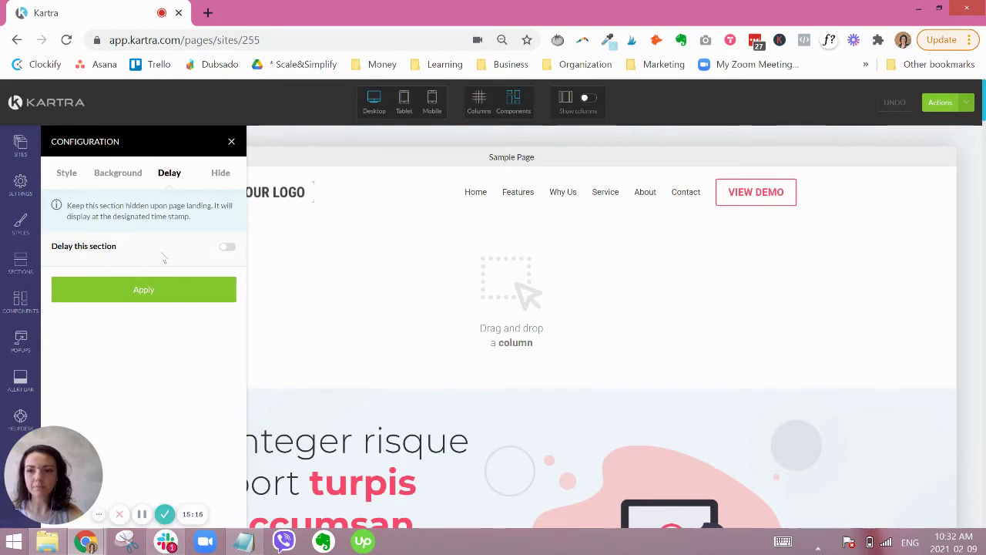
pyautogui.click(227, 247)
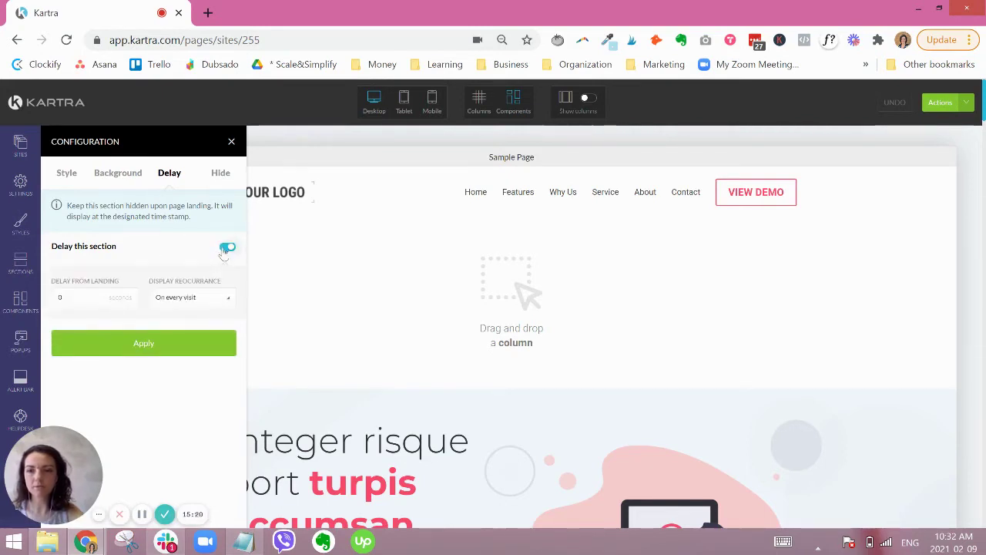
# Try hiding the empty section from tablet, desktop and mobile visitors, and restore its display on each device
pyautogui.click(220, 173)
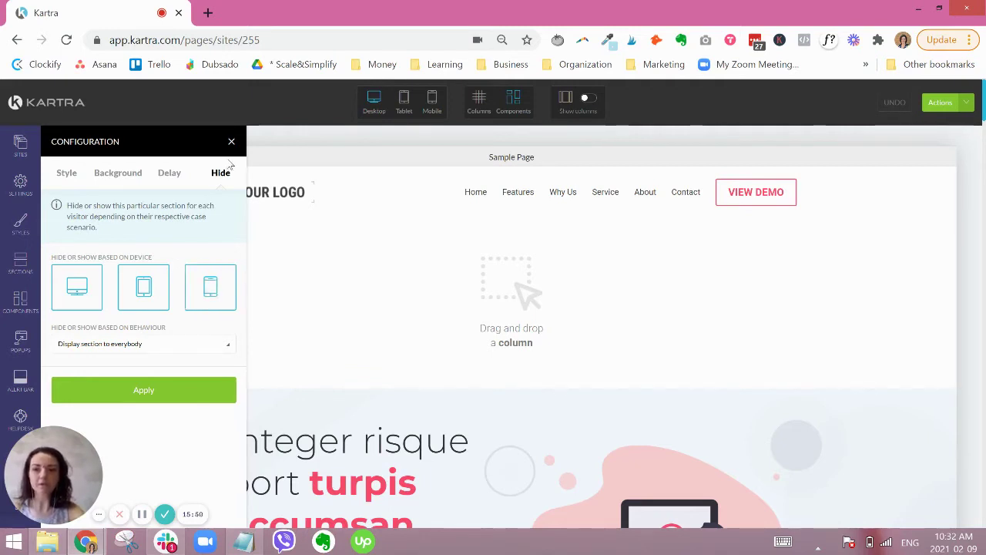
pyautogui.click(144, 288)
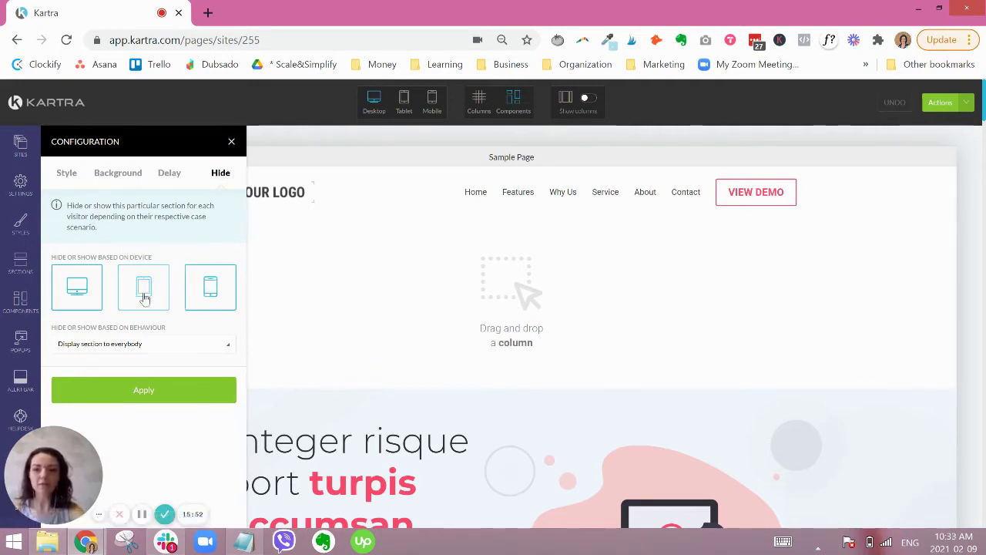
pyautogui.click(71, 289)
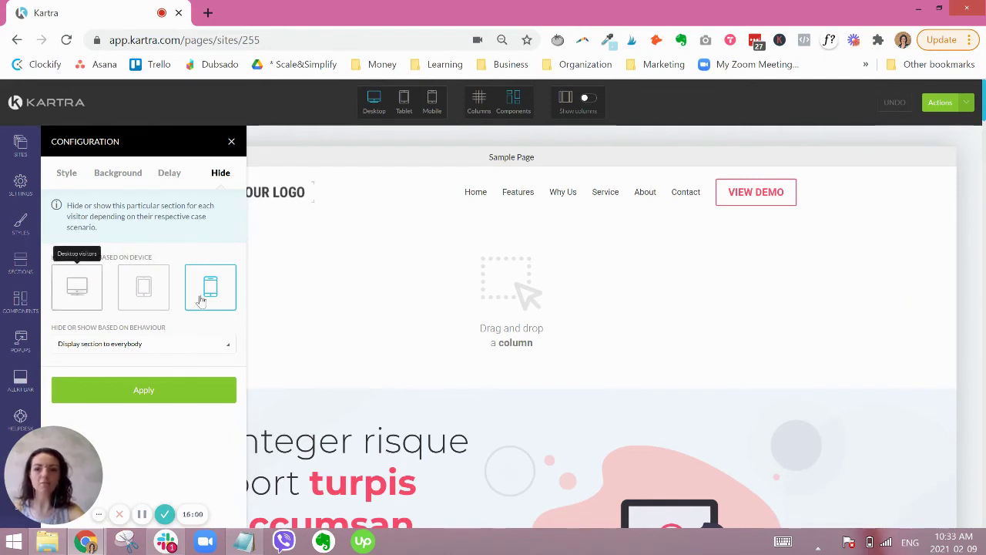
pyautogui.click(80, 292)
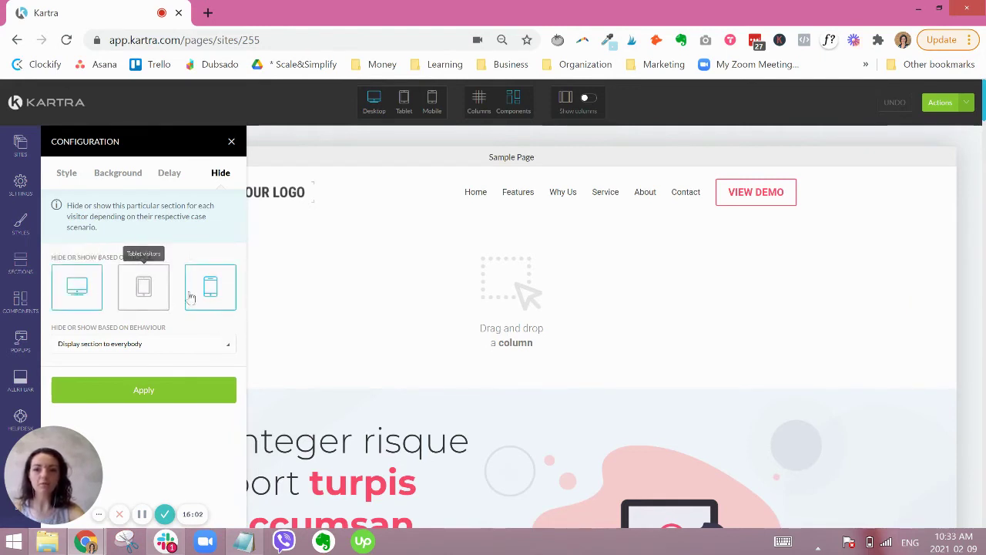
pyautogui.click(157, 297)
pyautogui.click(202, 299)
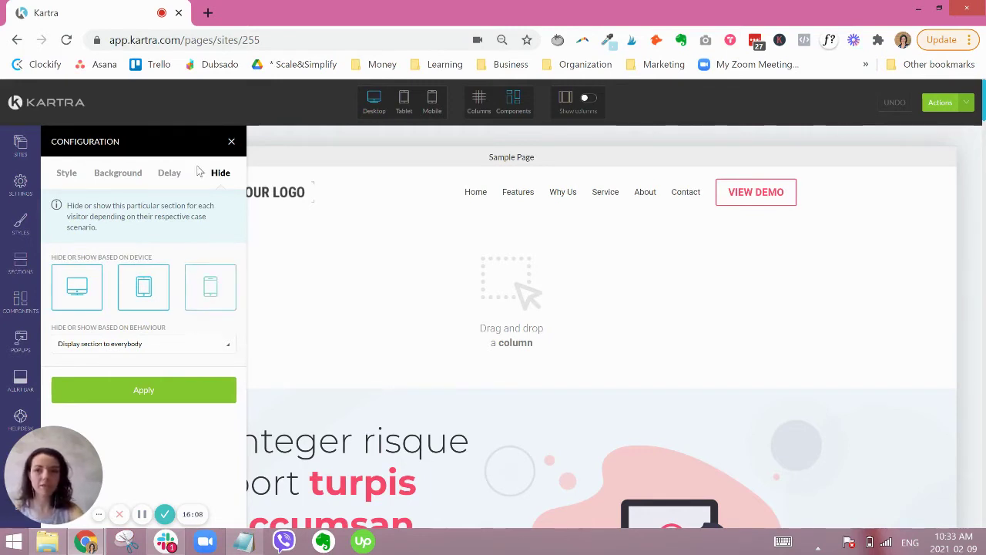
pyautogui.click(211, 287)
# Apply the style configuration to the empty section and close its settings
pyautogui.click(66, 174)
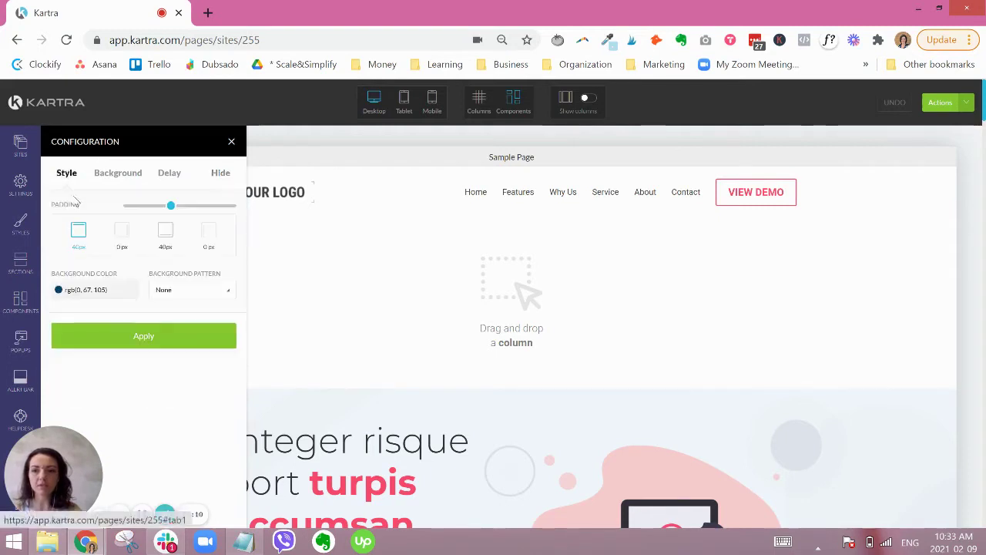
pyautogui.click(176, 328)
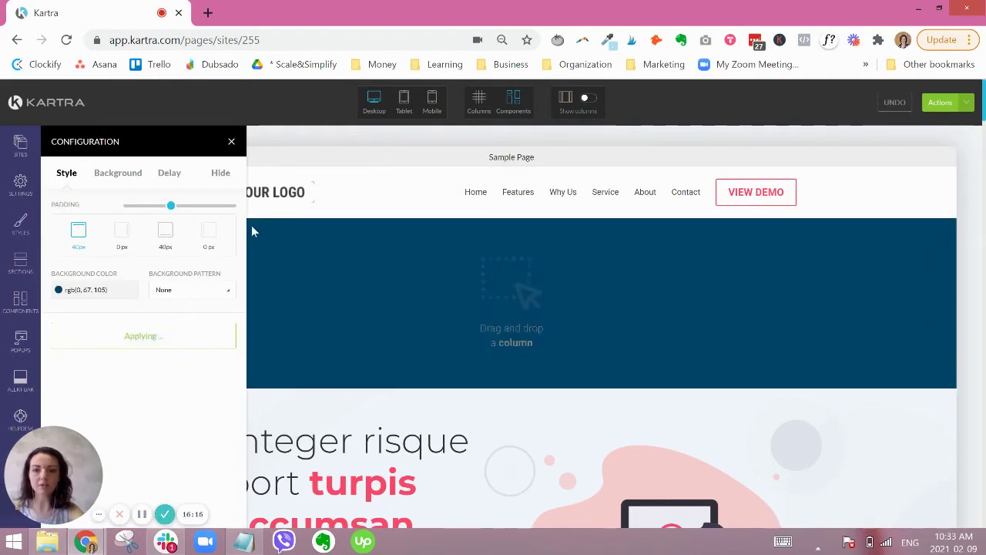
pyautogui.click(232, 143)
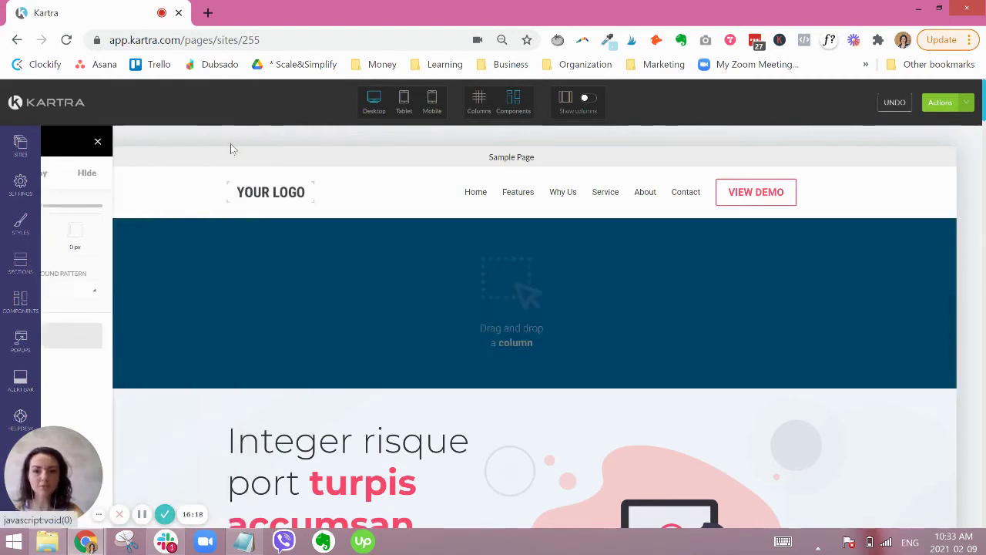
# Move the dark blue empty section below the hero section, directly above the "Phasellus convallis turpis" section
pyautogui.moveTo(943, 325)
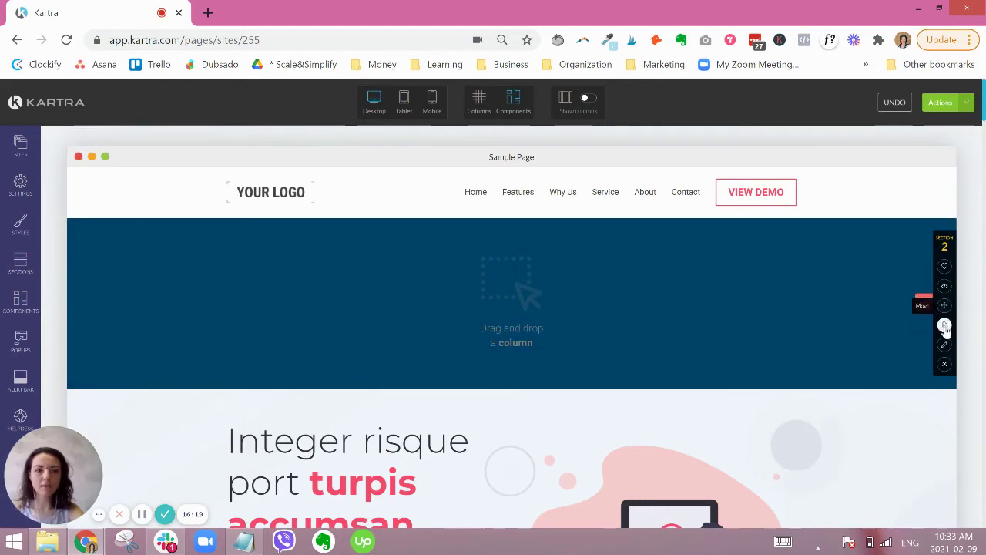
pyautogui.moveTo(945, 305); pyautogui.dragTo(850, 467)
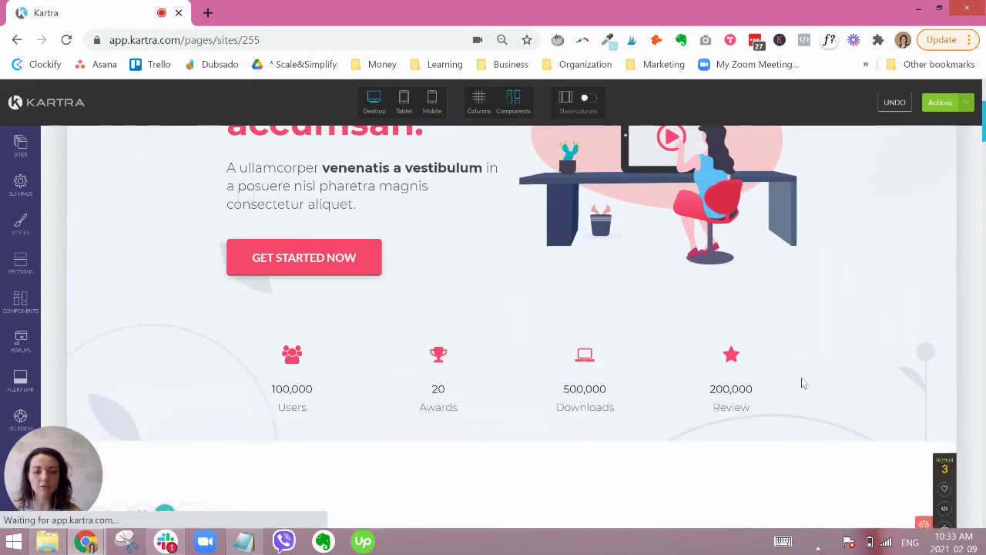
pyautogui.scroll(-3, 808, 358)
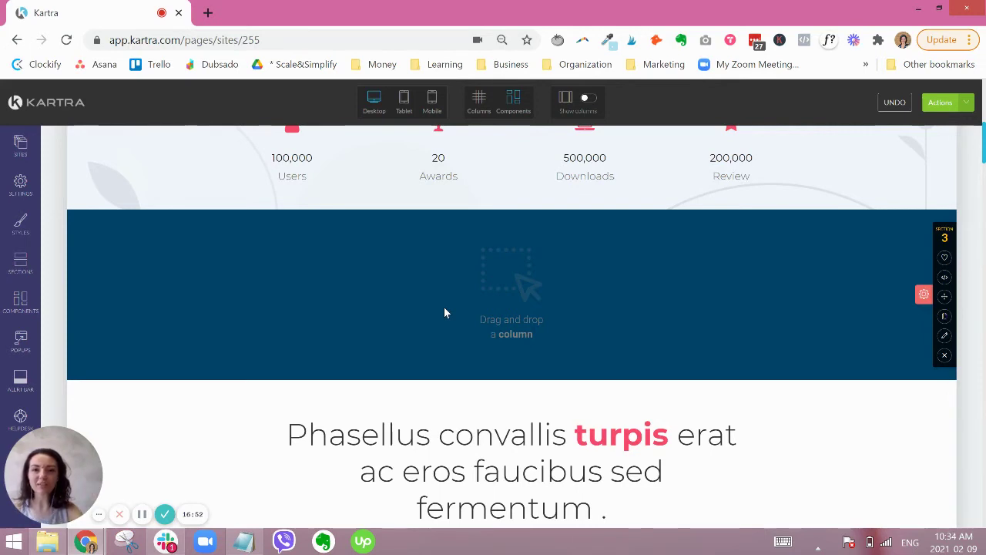
# Browse the column layouts among the components and insert the two-column 33% / 66% layout into the dark blue section
pyautogui.click(21, 304)
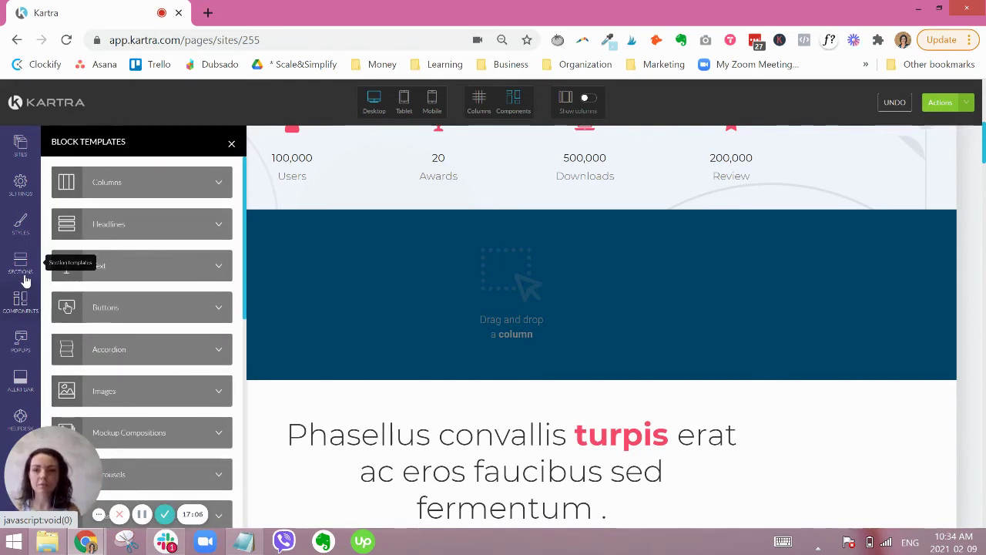
pyautogui.scroll(3, 93, 196)
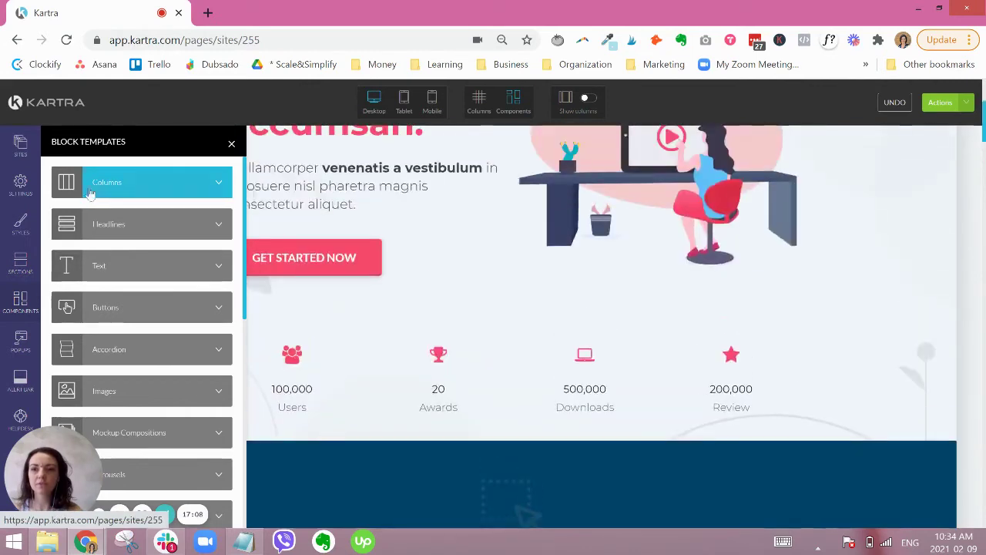
pyautogui.scroll(-4, 473, 339)
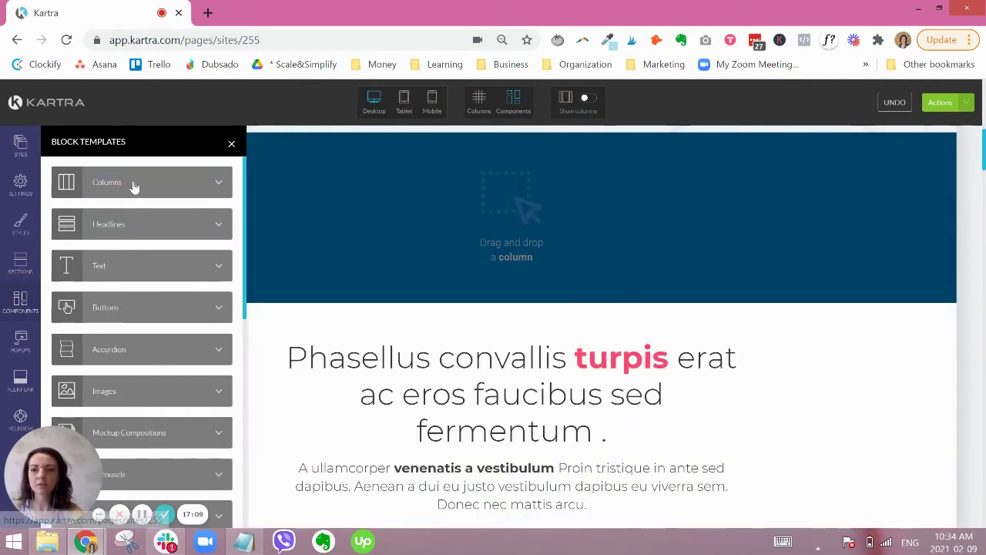
pyautogui.click(141, 189)
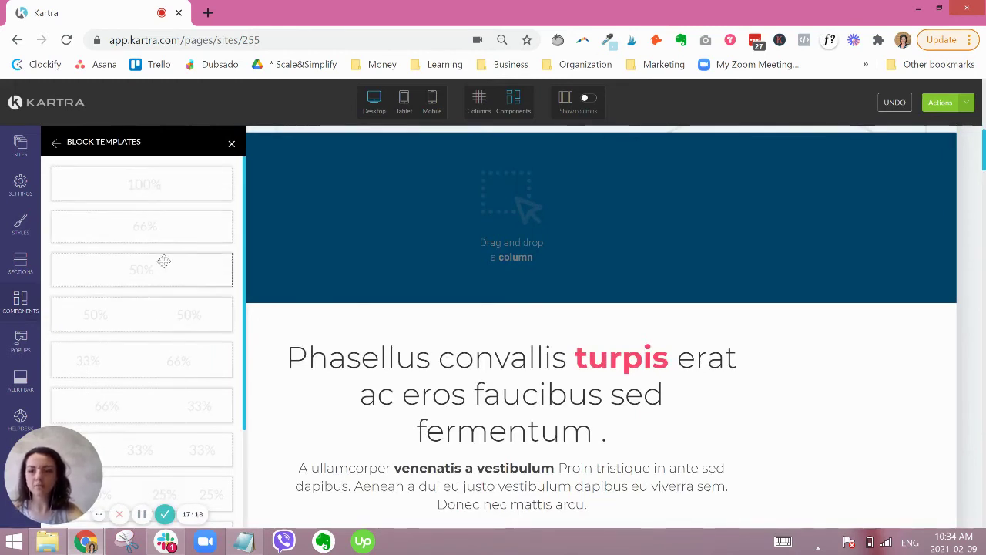
pyautogui.scroll(3, 480, 377)
pyautogui.scroll(-3, 480, 378)
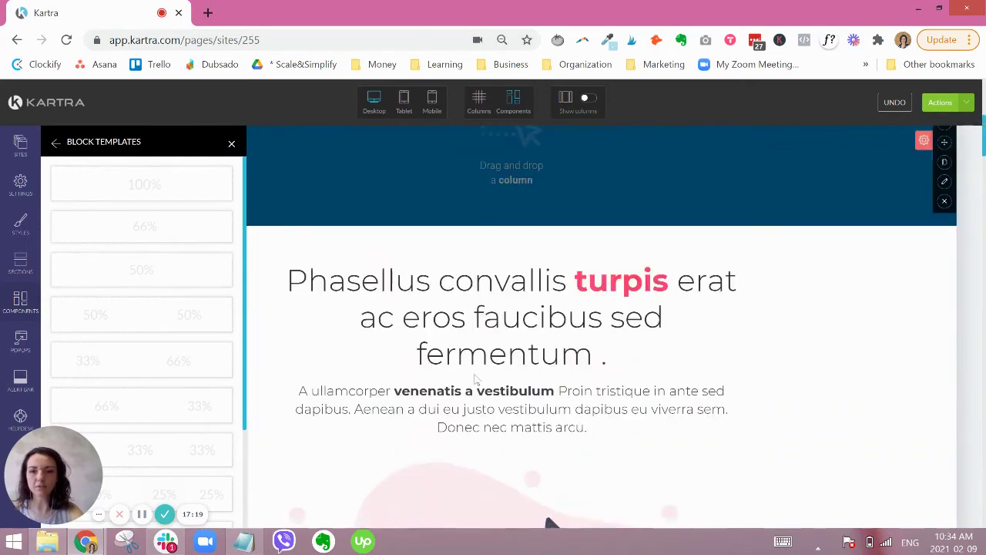
pyautogui.scroll(2, 477, 379)
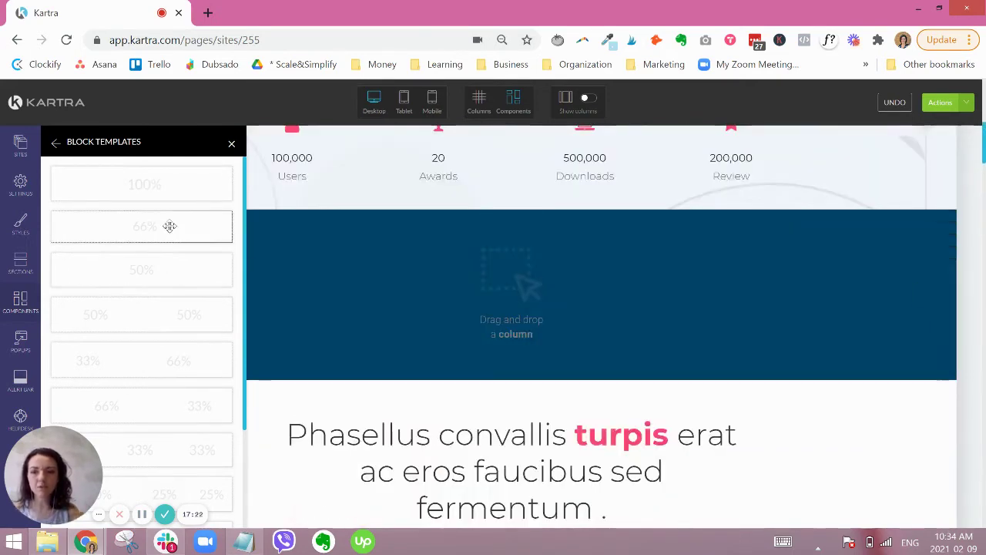
pyautogui.scroll(-2, 163, 346)
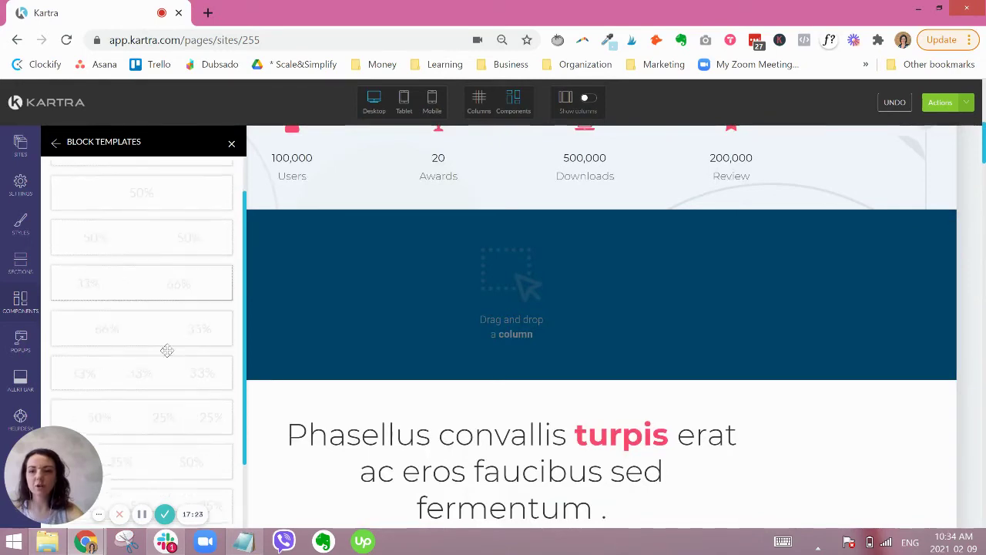
pyautogui.scroll(-2, 158, 362)
pyautogui.scroll(2, 185, 458)
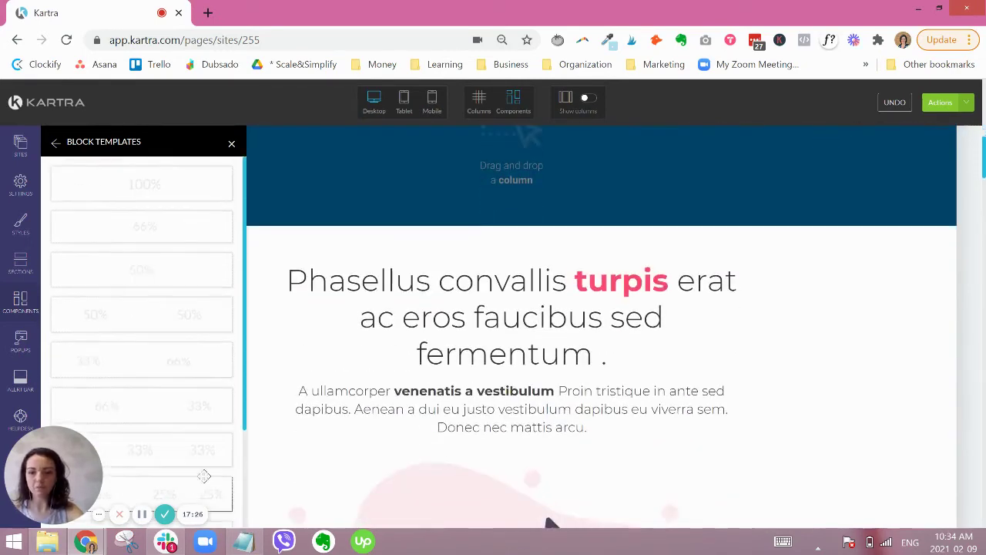
pyautogui.scroll(-2, 205, 462)
pyautogui.scroll(1, 207, 370)
pyautogui.scroll(2, 562, 365)
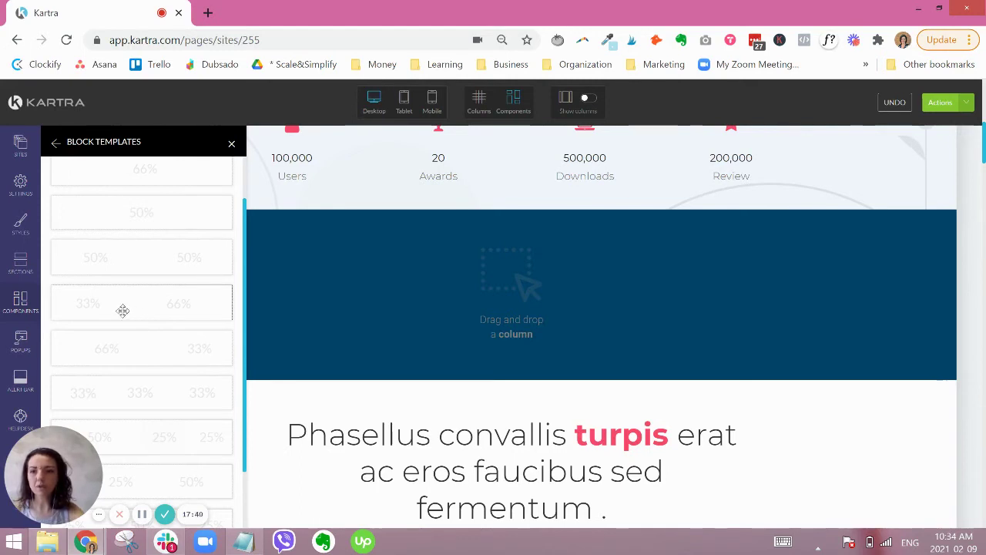
pyautogui.moveTo(118, 307); pyautogui.dragTo(489, 232)
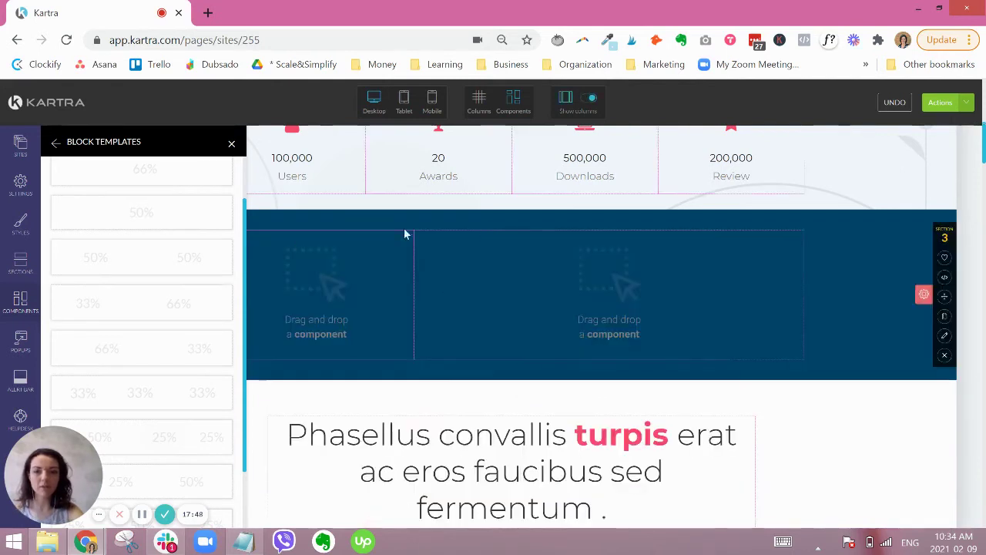
# Close the block templates and switch the editor to column mode for the two-column layout in the dark blue section
pyautogui.click(231, 145)
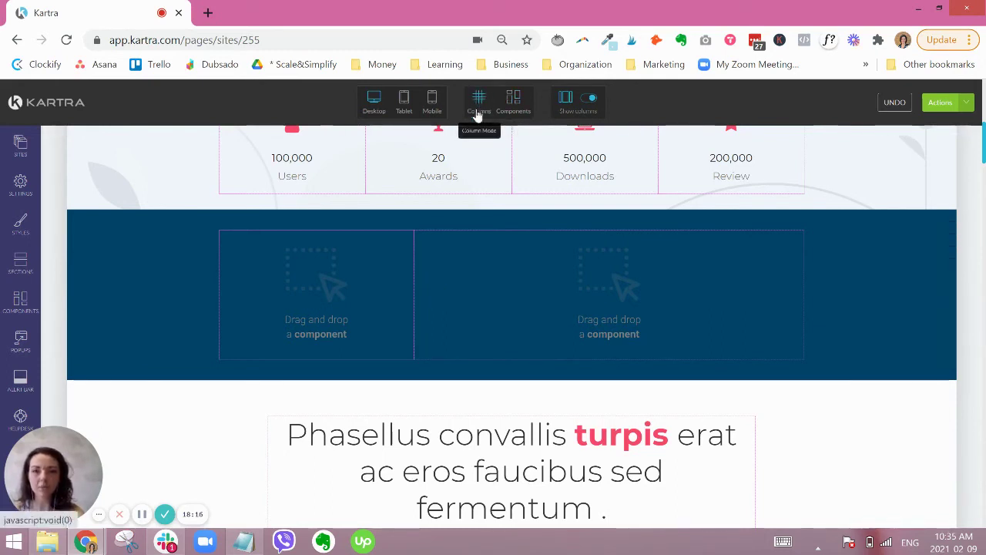
pyautogui.moveTo(387, 325)
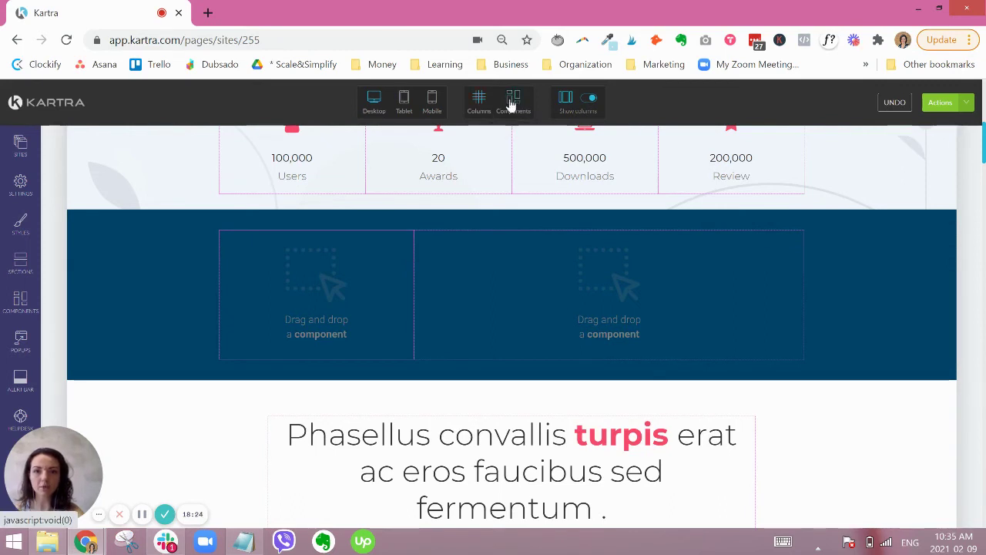
pyautogui.moveTo(506, 294)
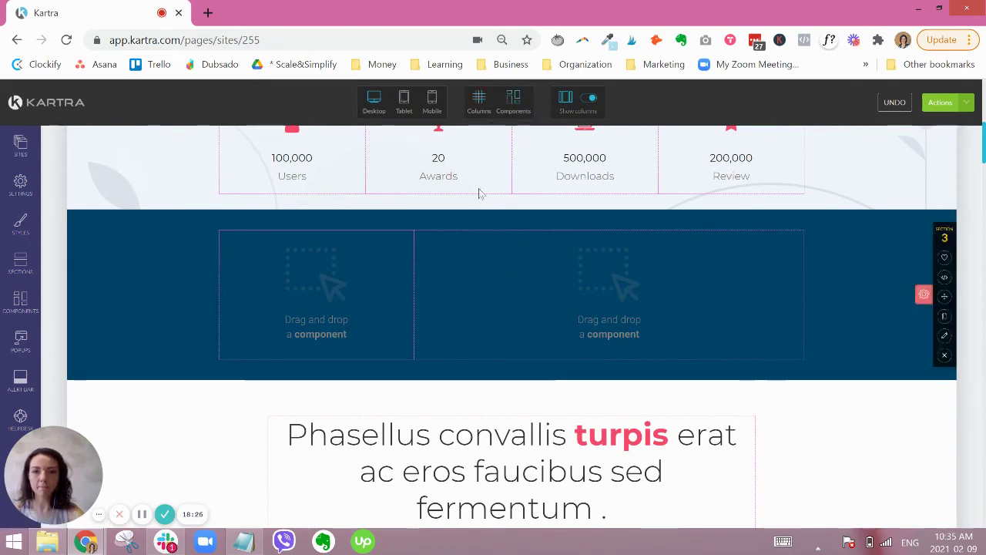
pyautogui.click(477, 106)
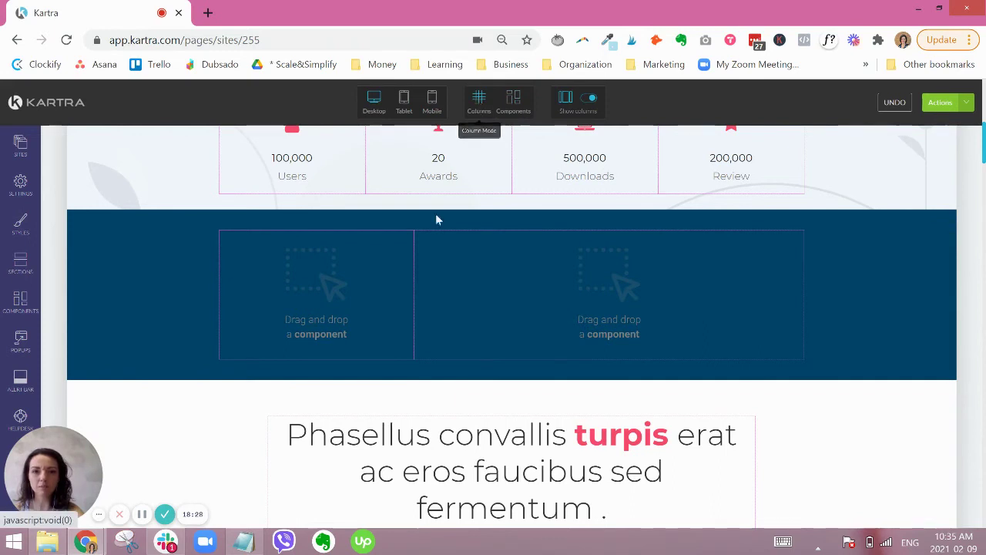
pyautogui.moveTo(388, 260)
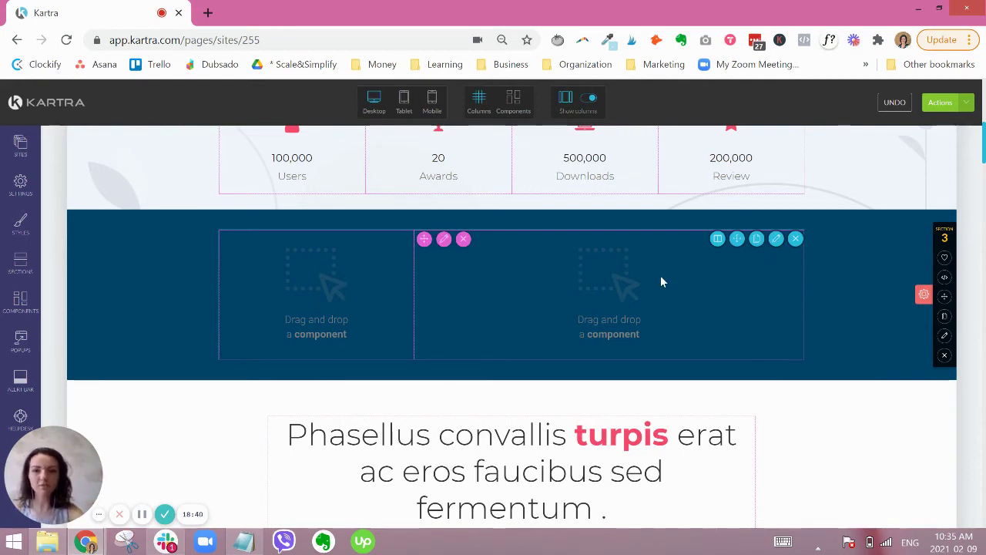
# Open the two-column row's configuration and set its background color to transparent white, rgba(255, 255, 255, 0)
pyautogui.click(777, 247)
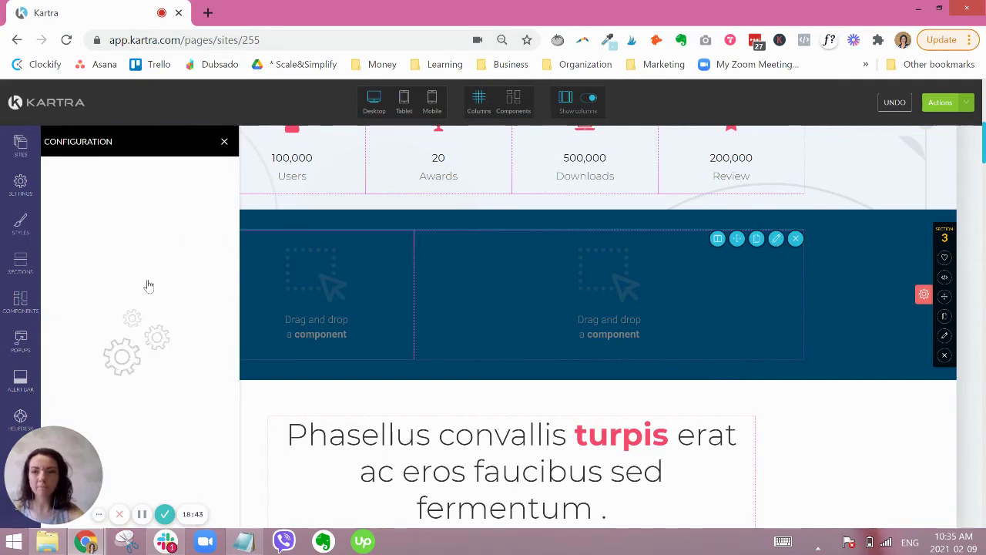
pyautogui.click(100, 336)
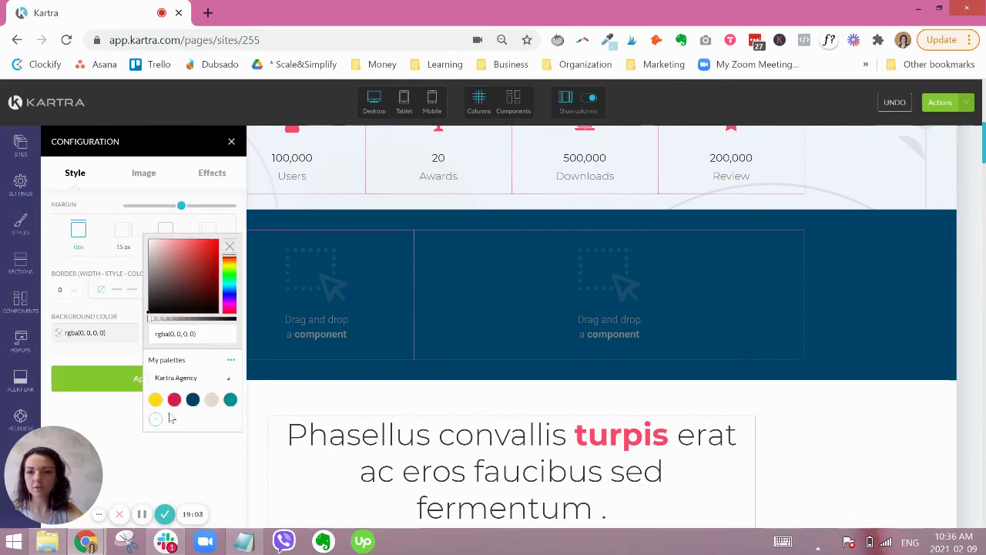
pyautogui.moveTo(145, 238); pyautogui.dragTo(141, 231)
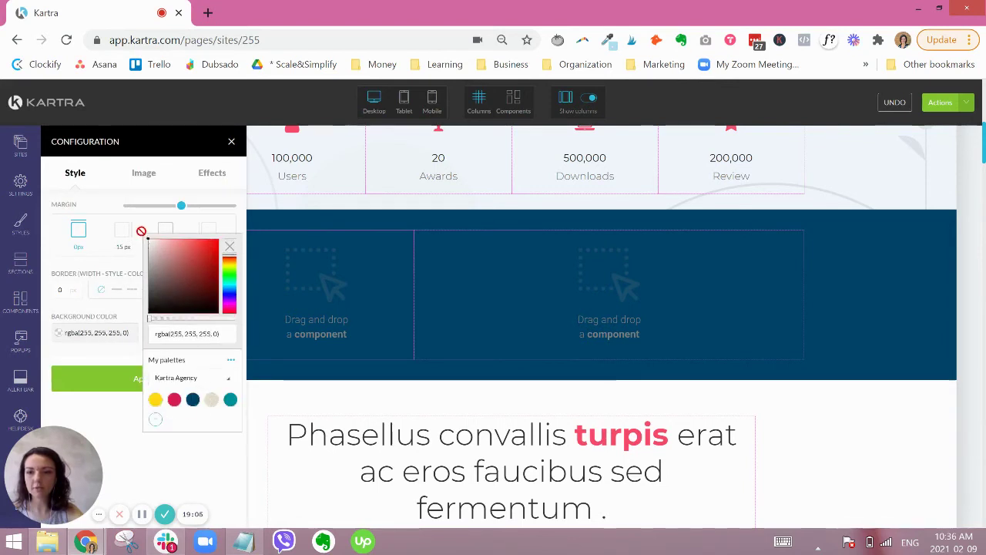
pyautogui.click(101, 355)
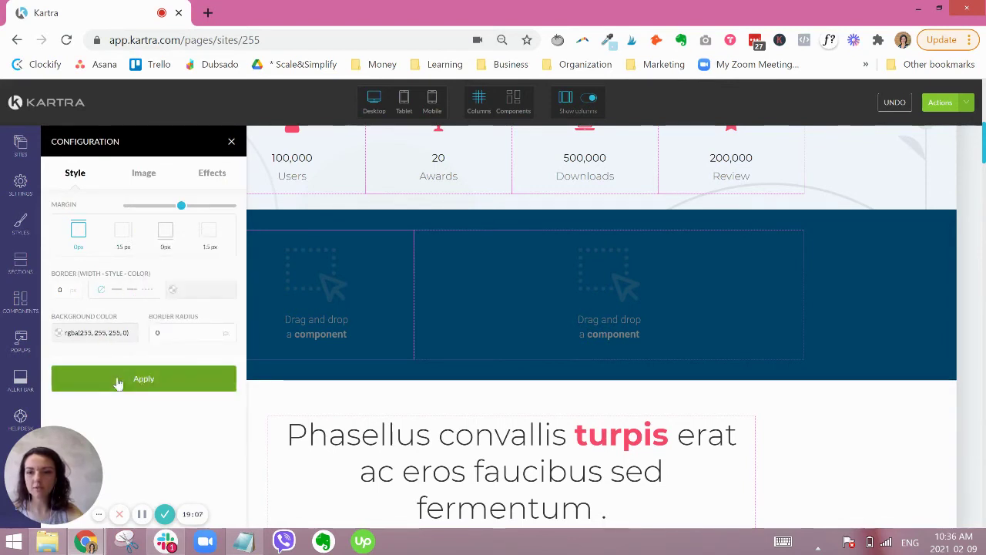
# Browse the row's image and animation options, and apply a solid border of width 5 in rgb(219, 31, 72)
pyautogui.click(146, 173)
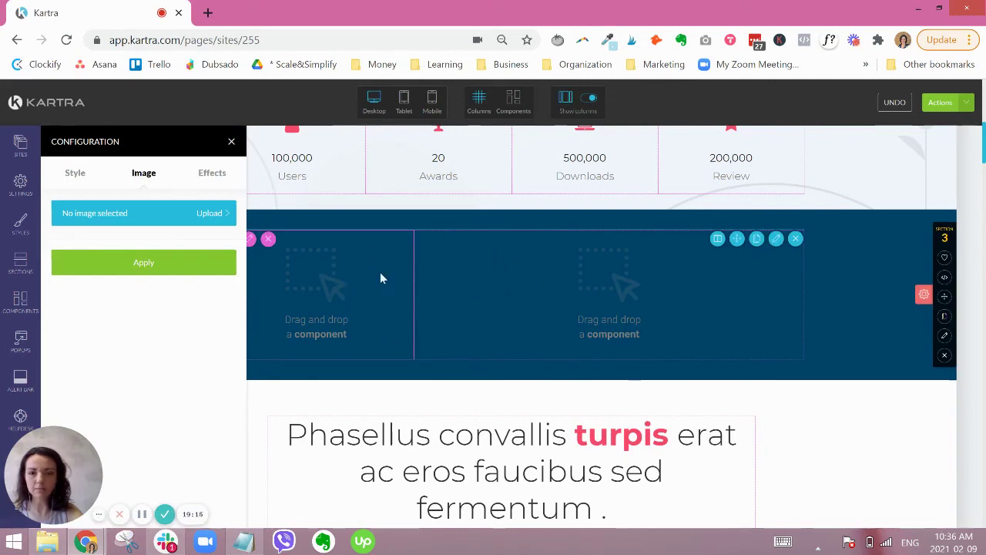
pyautogui.click(214, 177)
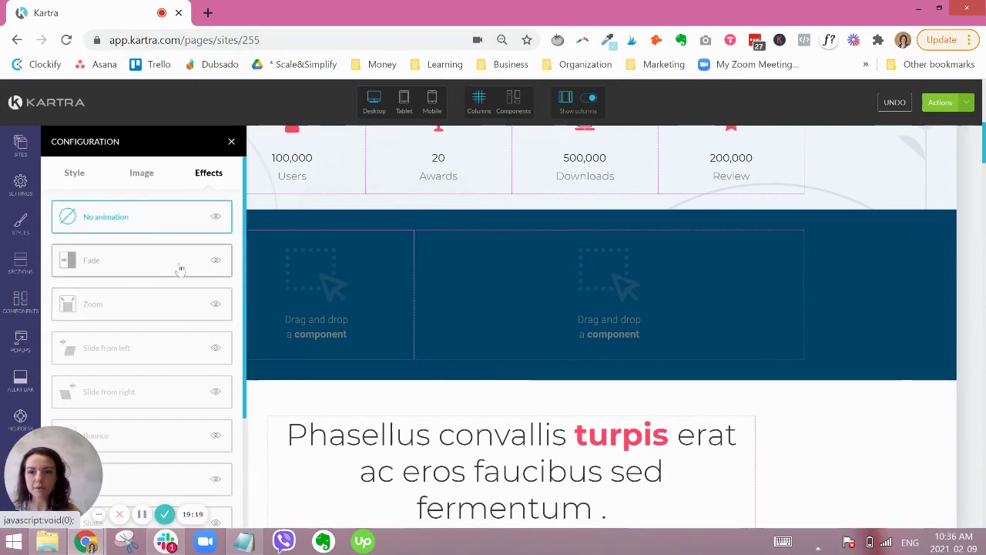
pyautogui.scroll(-1, 180, 269)
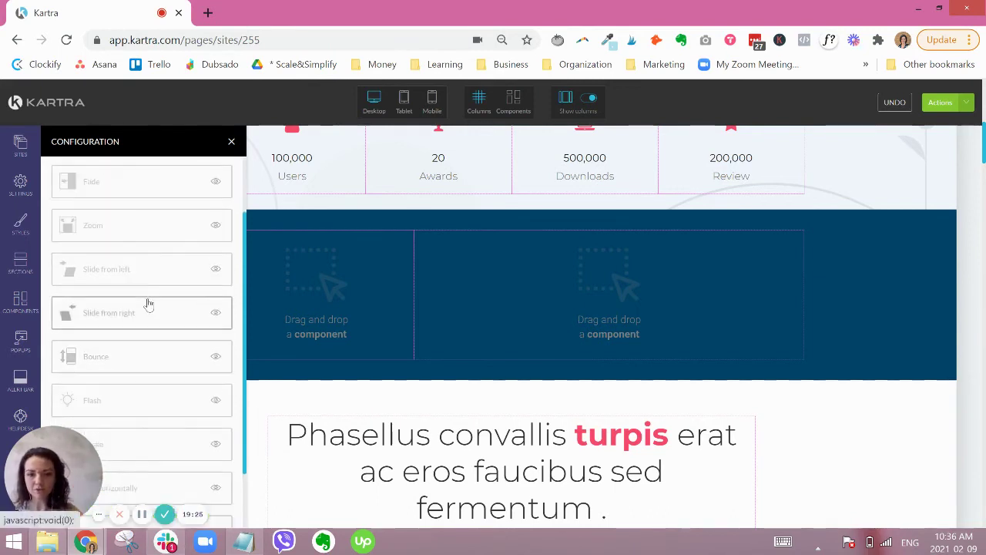
pyautogui.scroll(1, 144, 269)
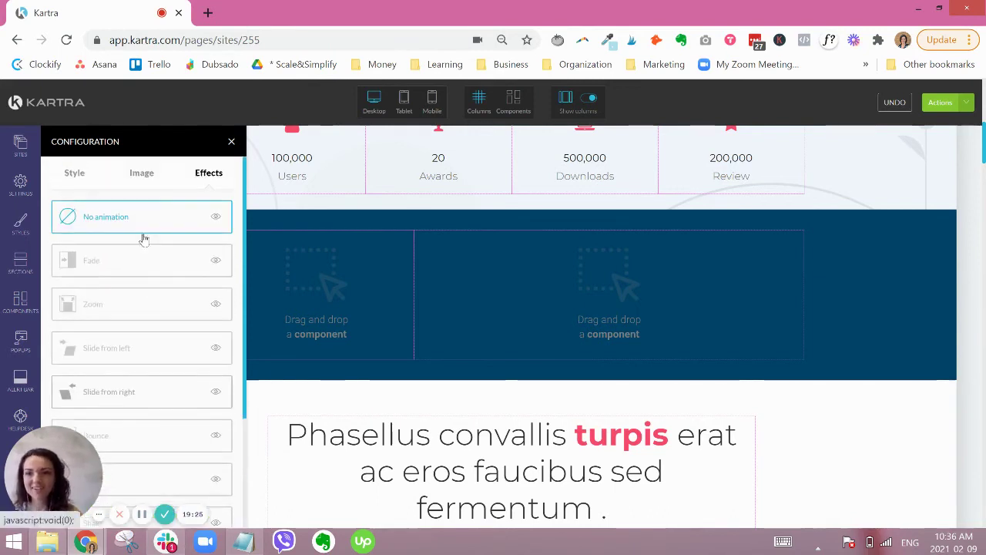
pyautogui.click(74, 172)
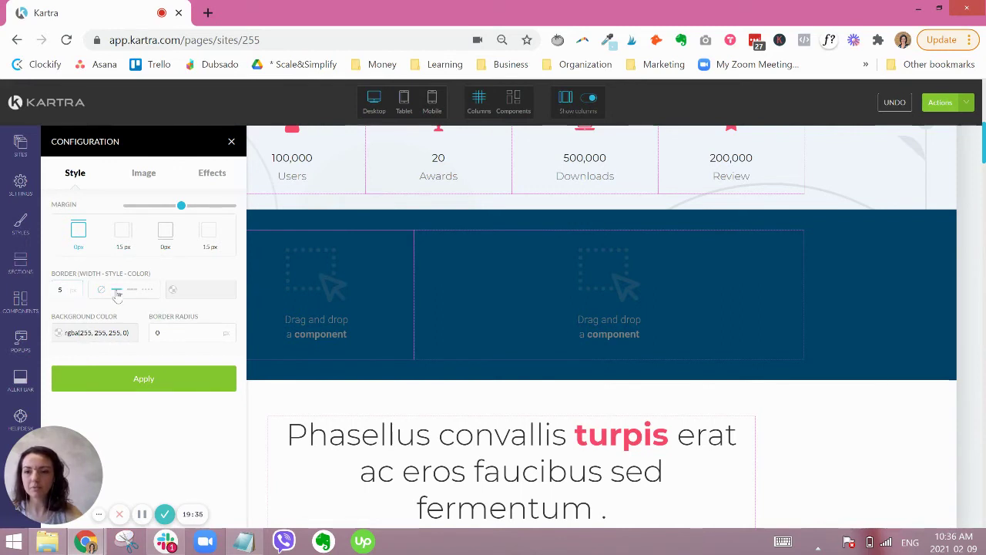
pyautogui.click(176, 293)
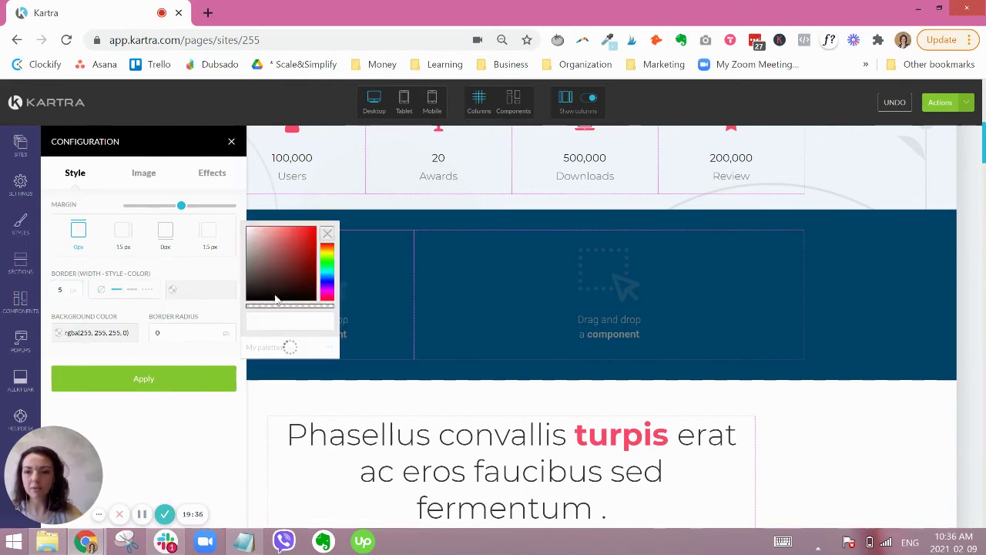
pyautogui.click(271, 358)
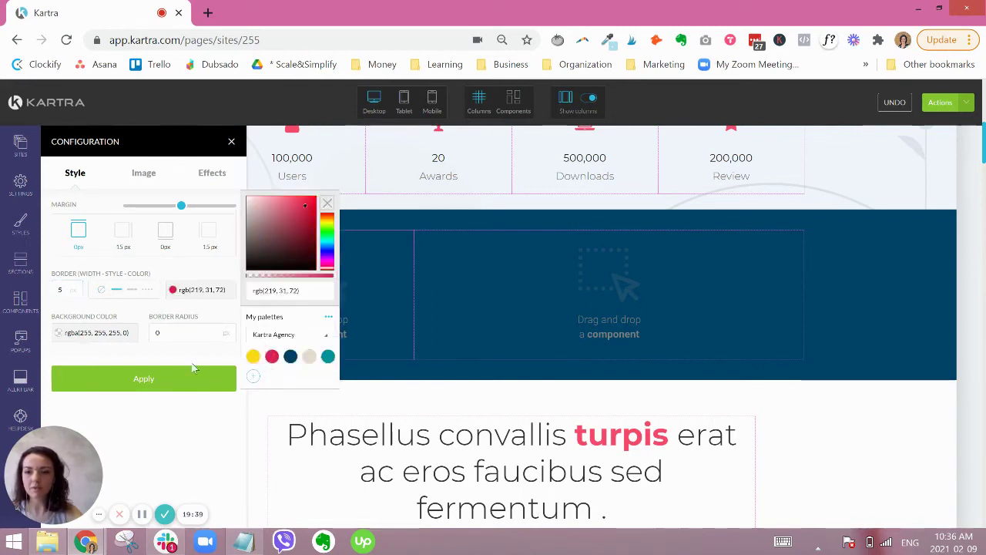
pyautogui.click(165, 378)
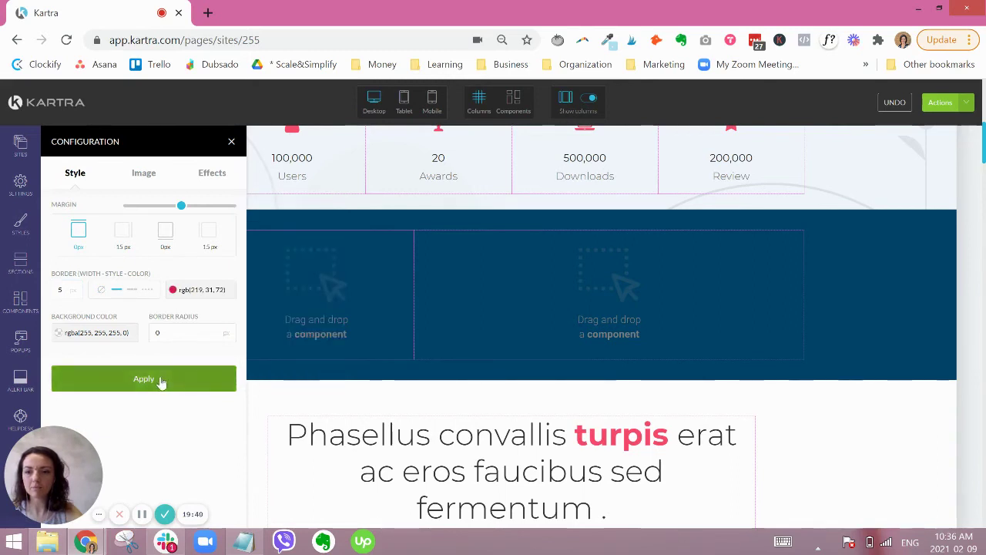
pyautogui.click(162, 380)
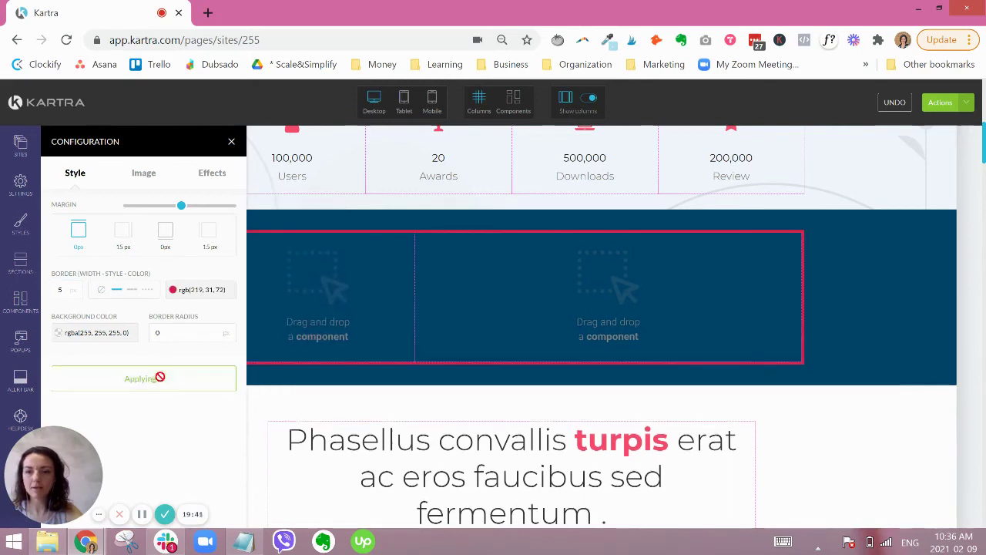
# Make the row's background opaque white, rgb(255, 255, 255), apply it and close the configuration
pyautogui.click(97, 336)
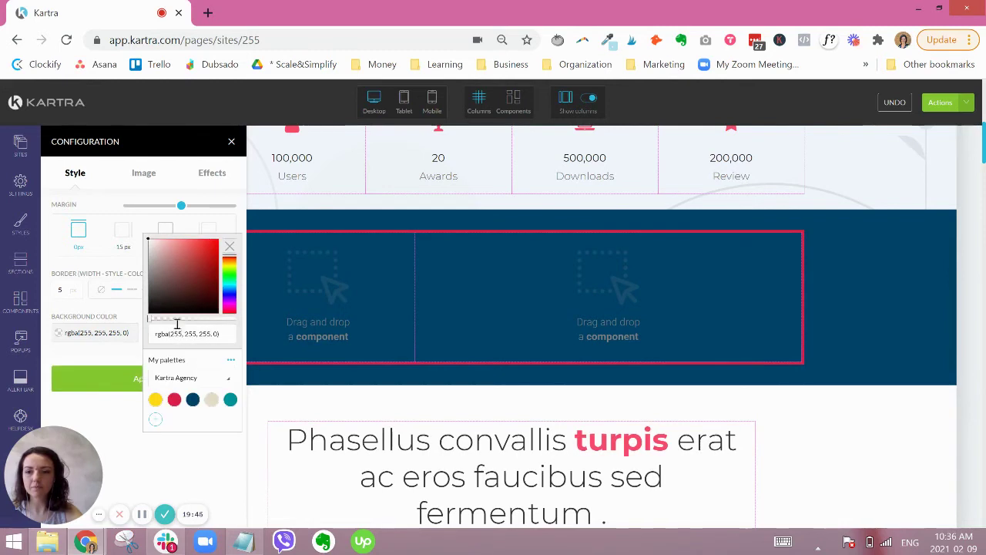
pyautogui.moveTo(176, 323); pyautogui.dragTo(243, 322)
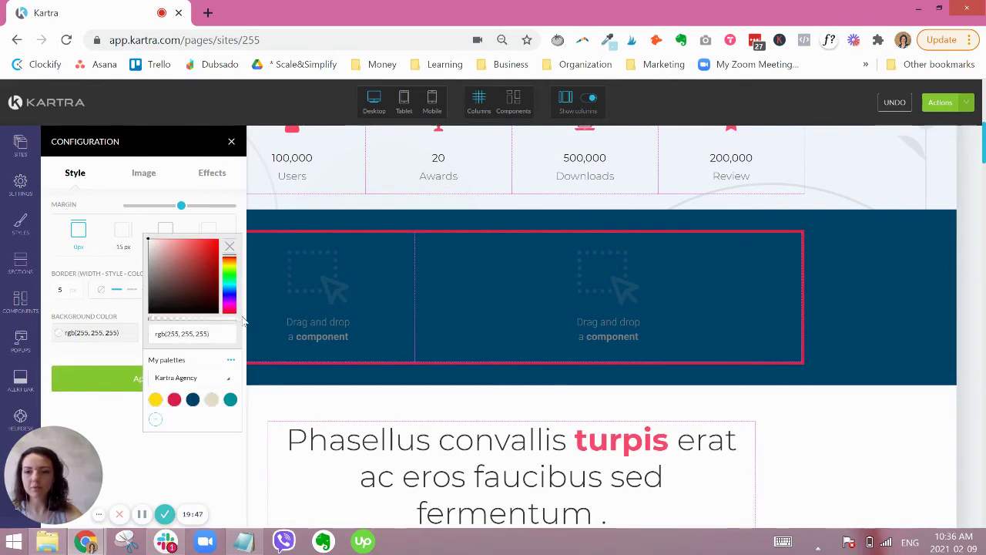
pyautogui.click(134, 377)
pyautogui.click(137, 379)
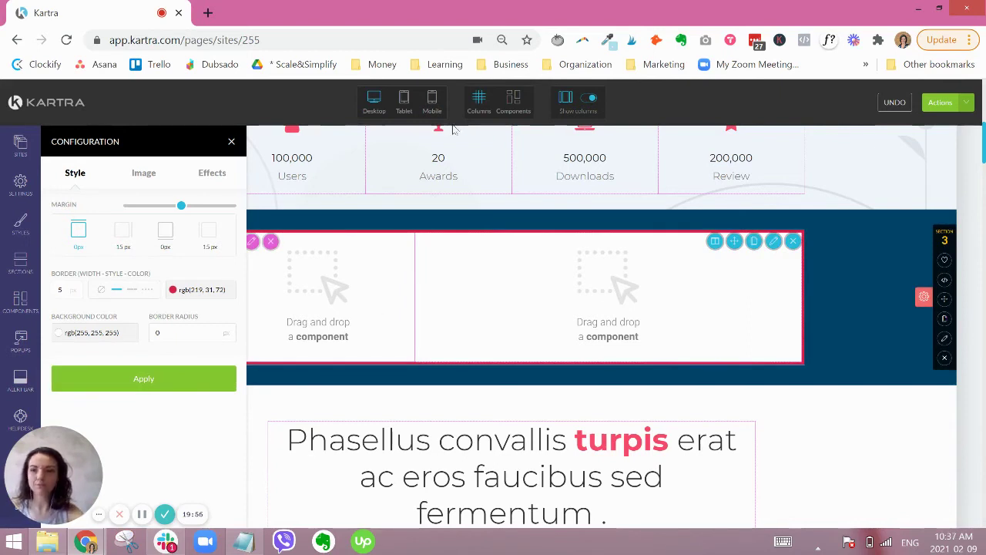
pyautogui.click(232, 144)
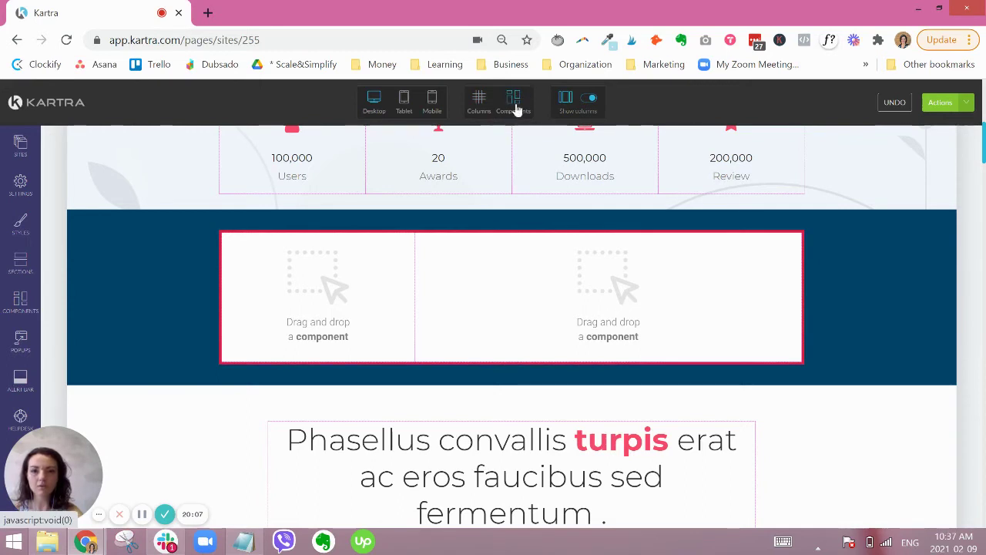
# Add an image component to the narrow 33% column of the dark blue section
pyautogui.click(21, 303)
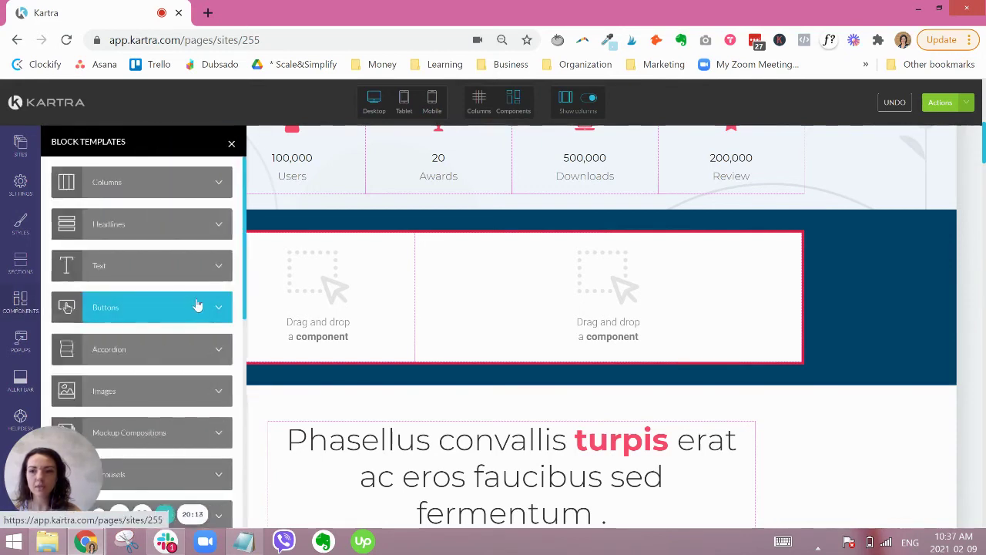
pyautogui.scroll(-1, 185, 301)
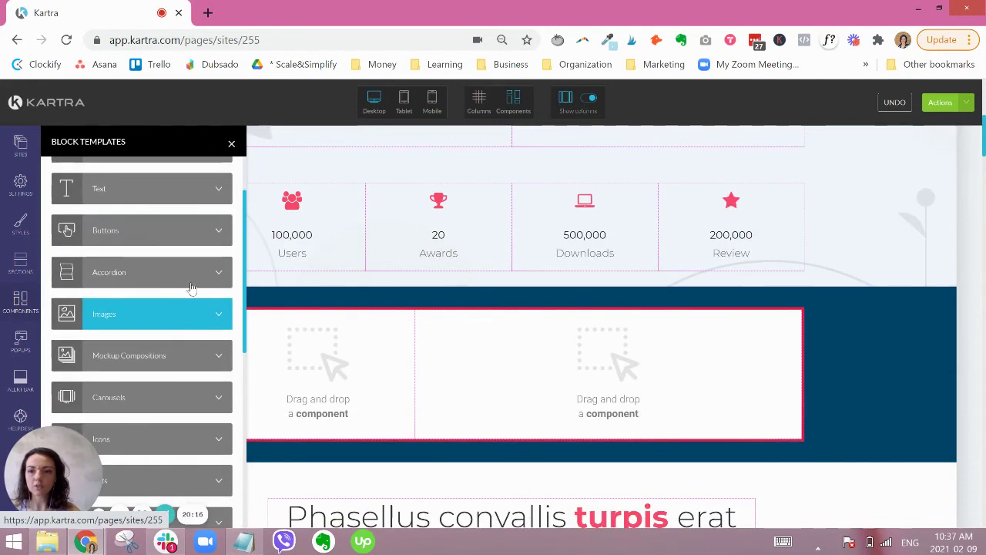
pyautogui.click(191, 302)
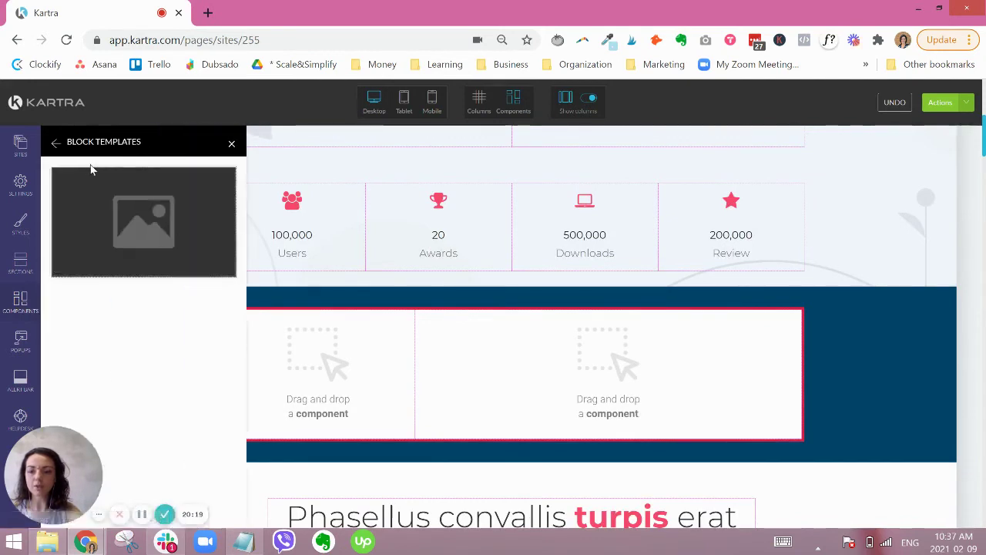
pyautogui.moveTo(147, 218); pyautogui.dragTo(348, 376)
pyautogui.moveTo(345, 390); pyautogui.dragTo(326, 364)
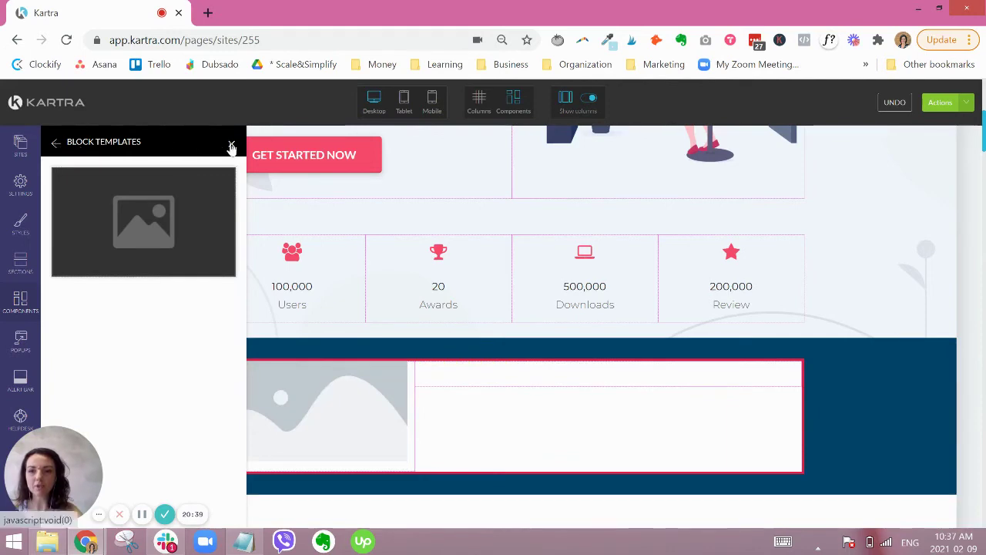
# Browse the headline templates and place the "Lorem Ipsum, Dolor Sit Amet" headline in the wide 66% column
pyautogui.click(53, 146)
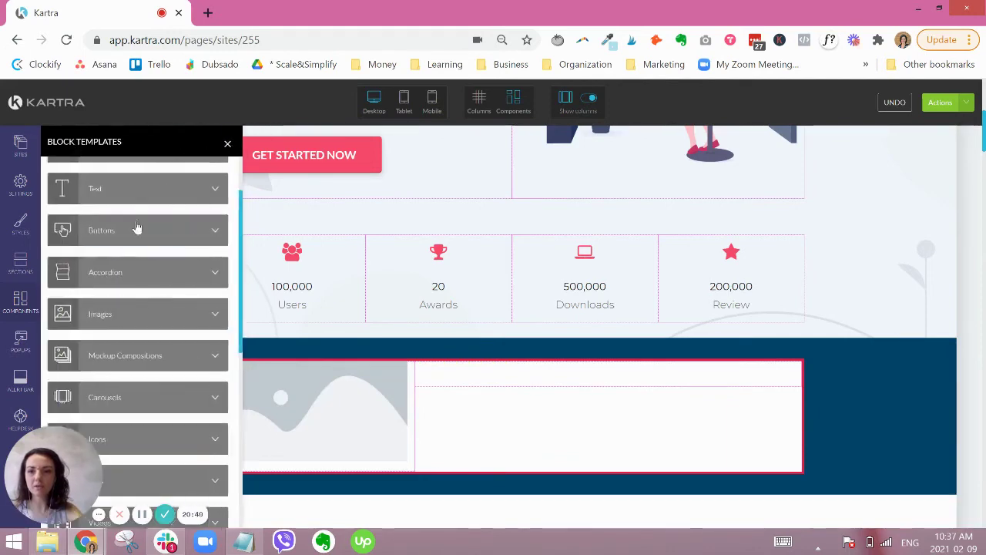
pyautogui.scroll(2, 175, 246)
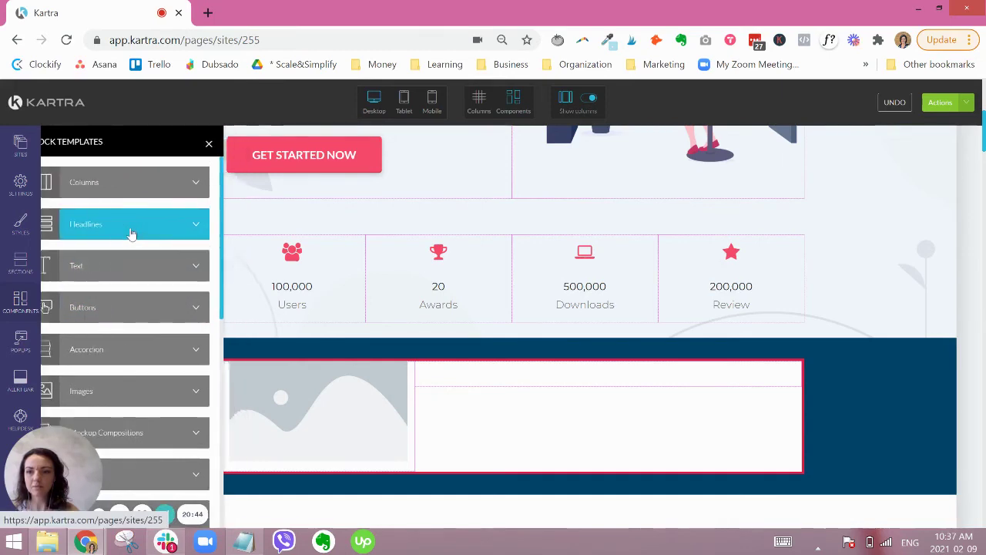
pyautogui.click(131, 234)
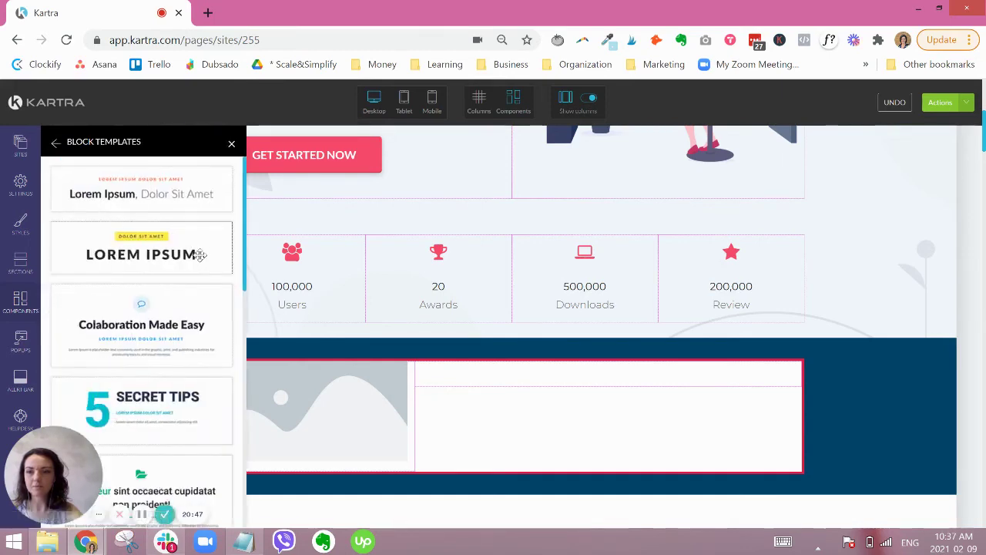
pyautogui.scroll(-3, 201, 250)
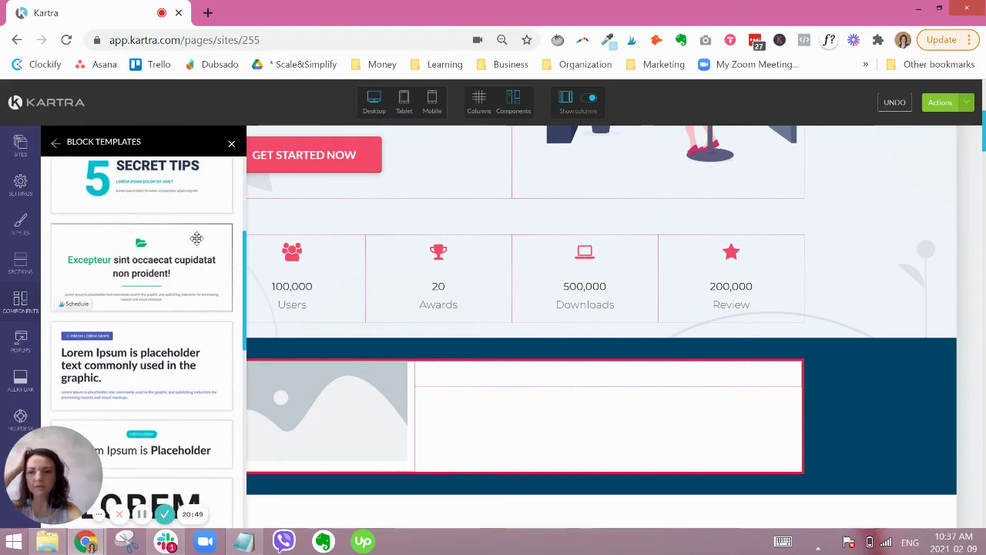
pyautogui.scroll(-3, 200, 240)
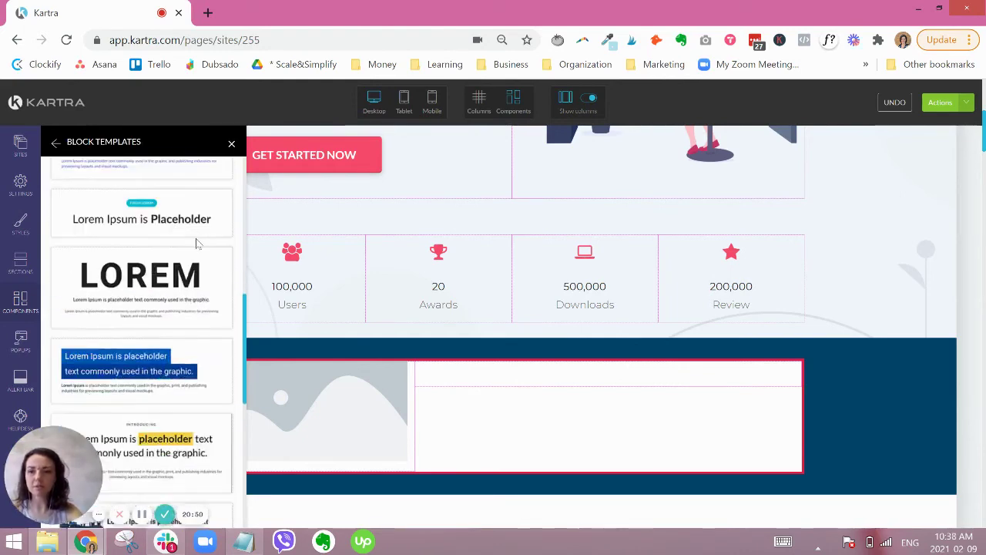
pyautogui.scroll(6, 196, 244)
pyautogui.moveTo(119, 182); pyautogui.dragTo(563, 422)
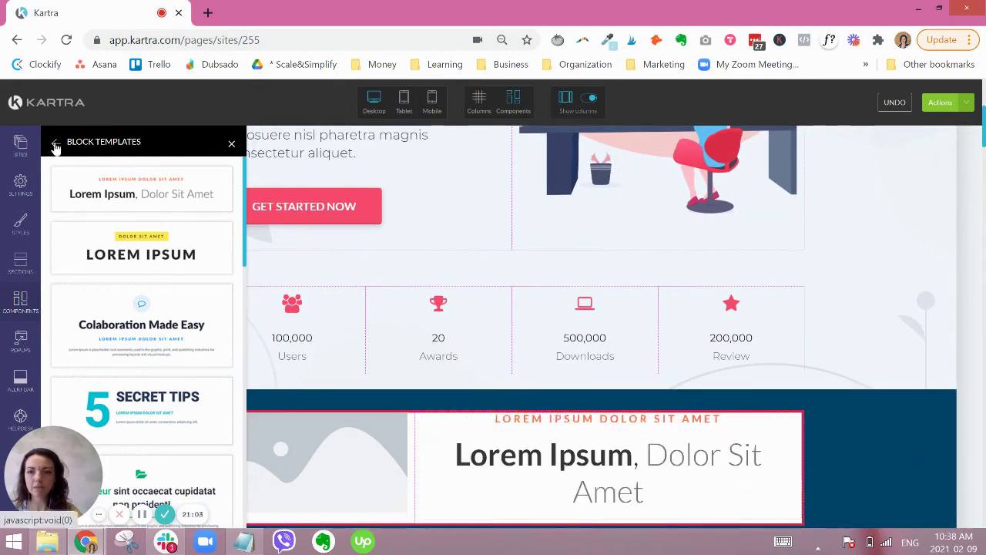
# Add a text component directly beneath the headline in the wide 66% column
pyautogui.click(54, 144)
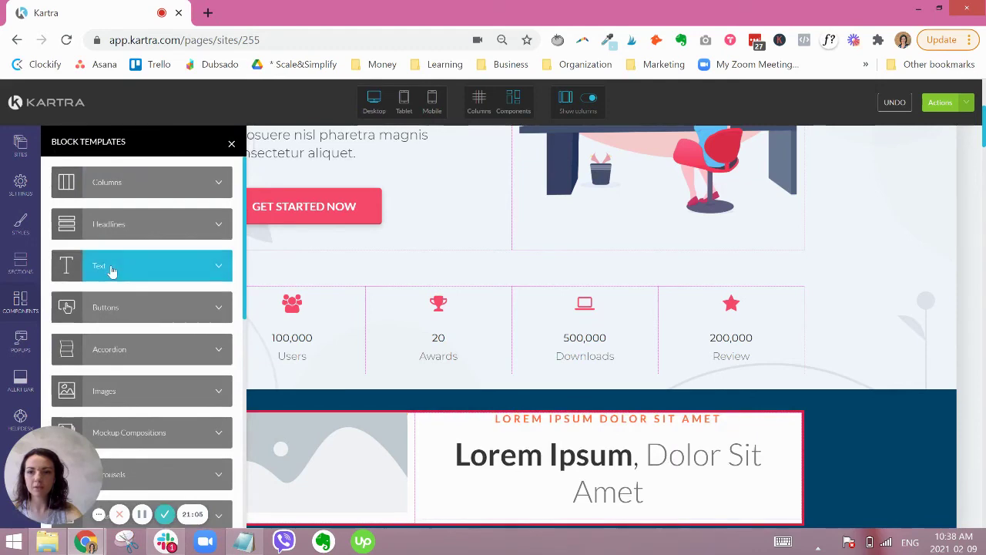
pyautogui.click(113, 267)
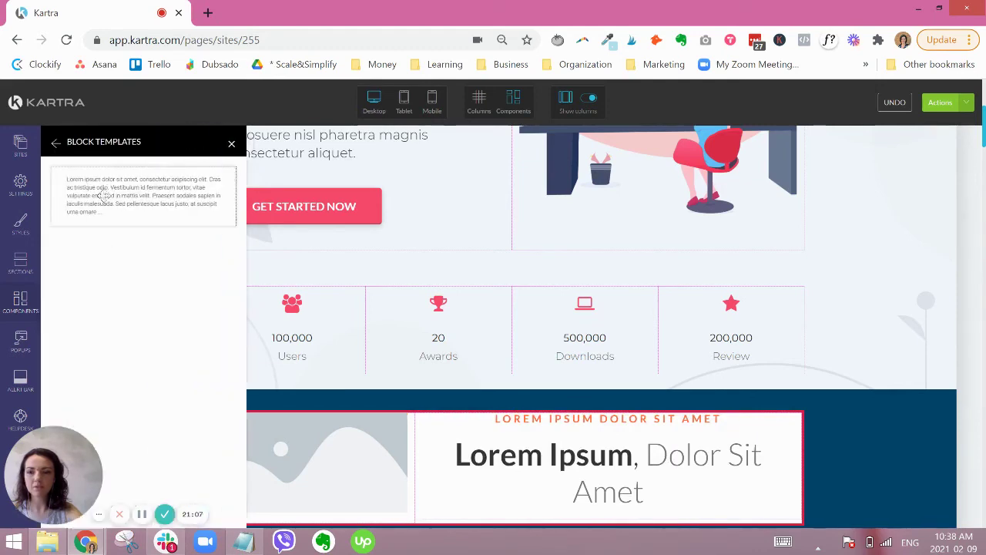
pyautogui.moveTo(98, 194); pyautogui.dragTo(536, 527)
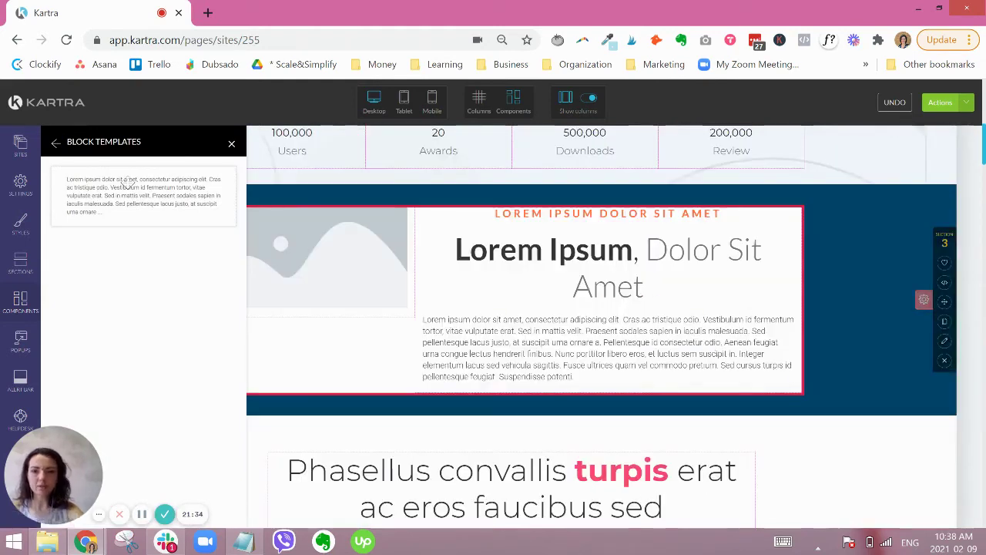
pyautogui.click(55, 143)
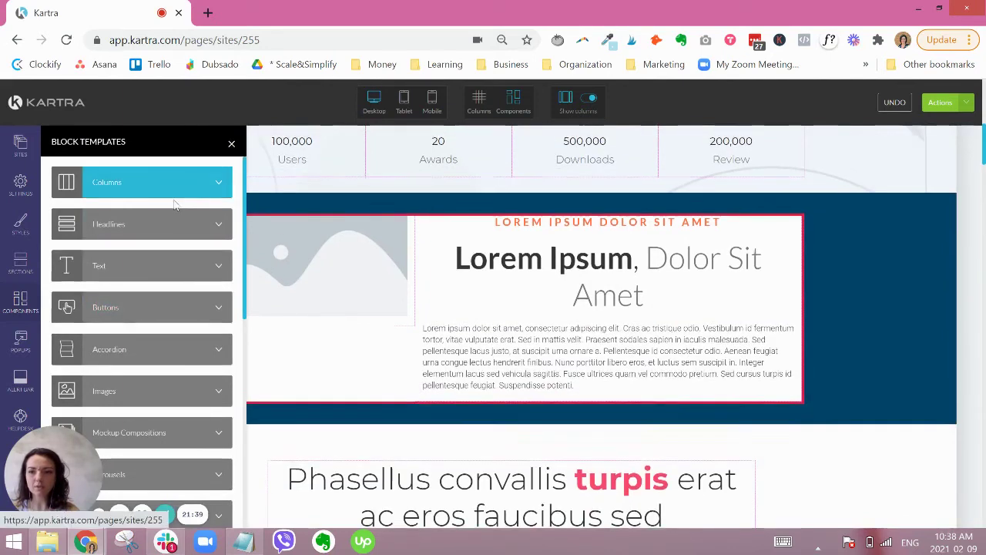
pyautogui.scroll(4, 176, 208)
pyautogui.scroll(-2, 553, 262)
pyautogui.scroll(-2, 553, 262)
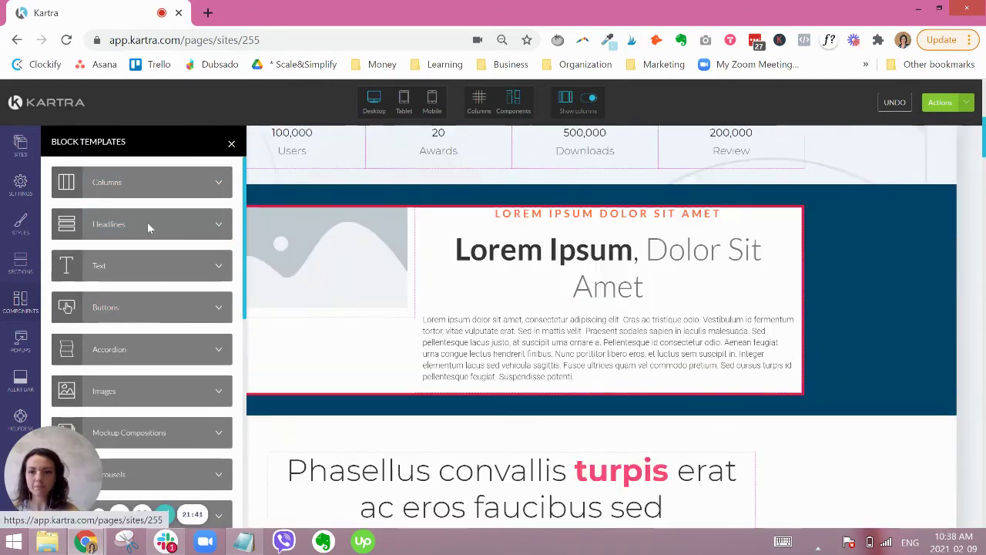
pyautogui.scroll(-1, 141, 216)
pyautogui.click(603, 409)
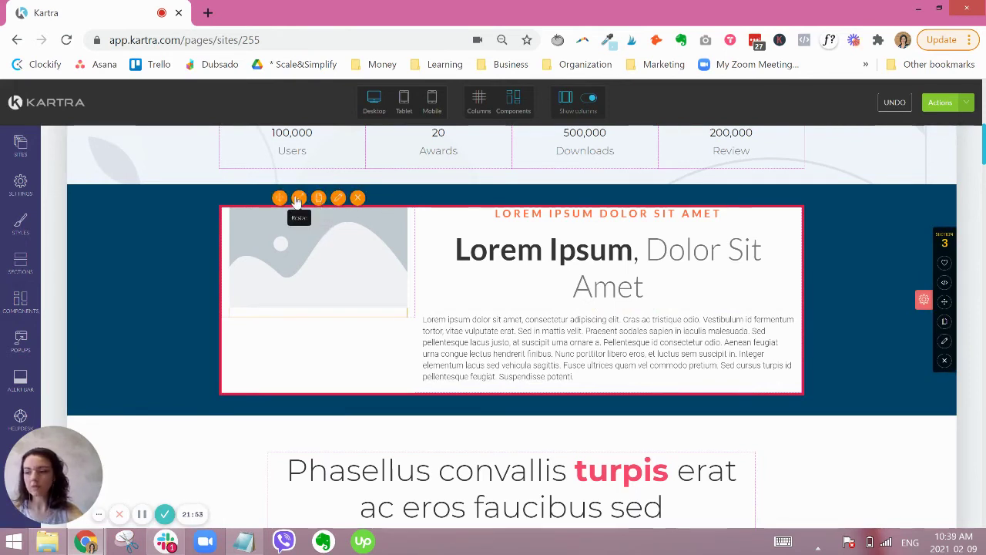
# Replace the placeholder in the narrow column with the "Freebie Name" device mockup from the image library and apply it
pyautogui.click(338, 199)
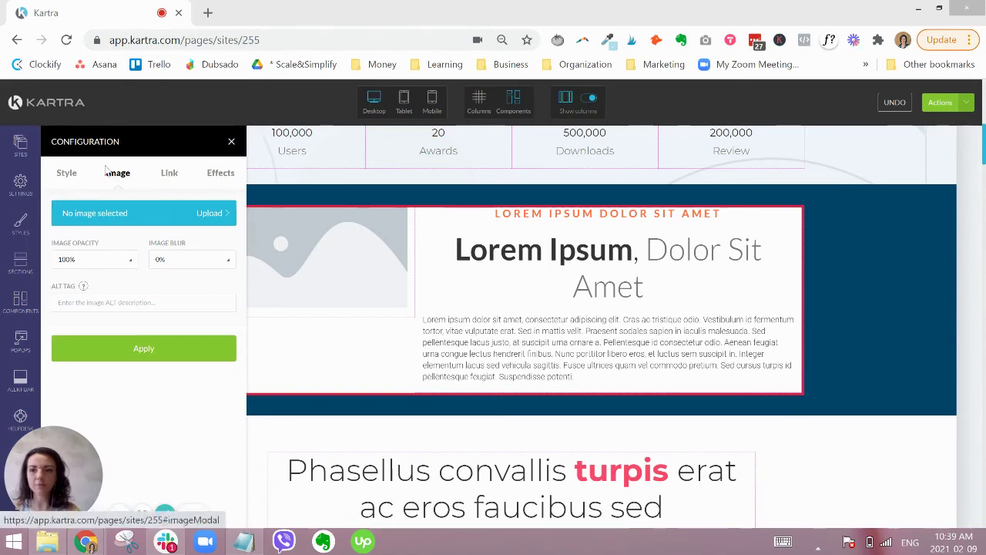
pyautogui.click(124, 215)
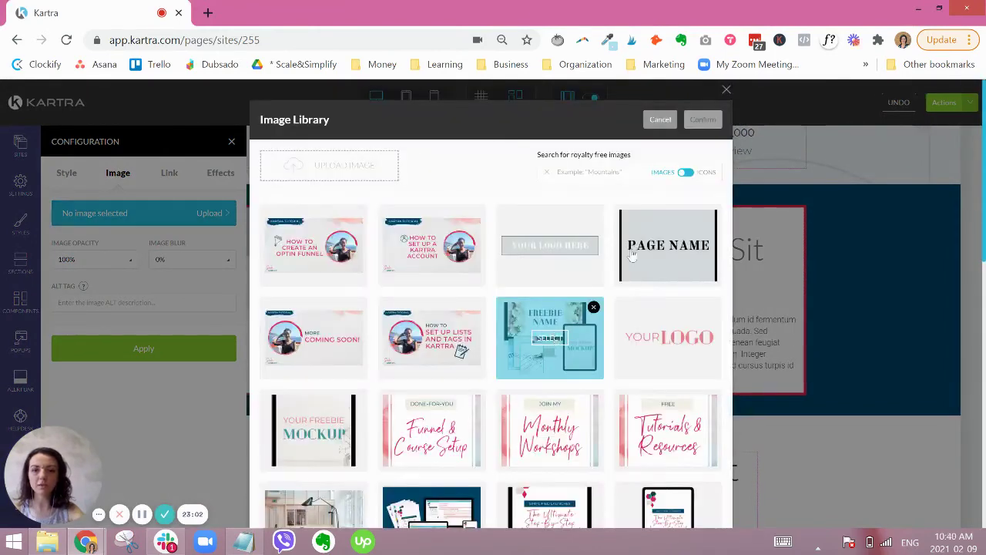
pyautogui.click(631, 256)
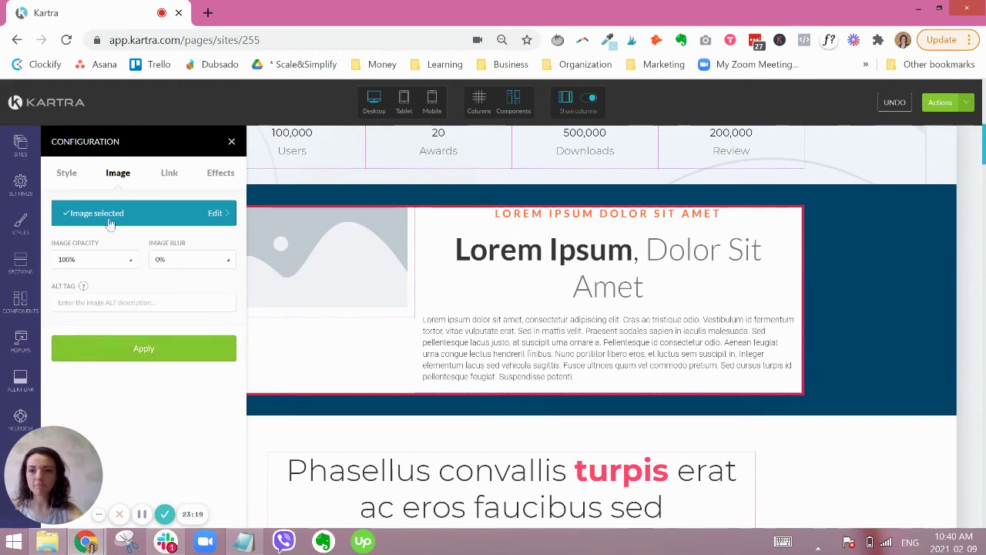
pyautogui.click(152, 352)
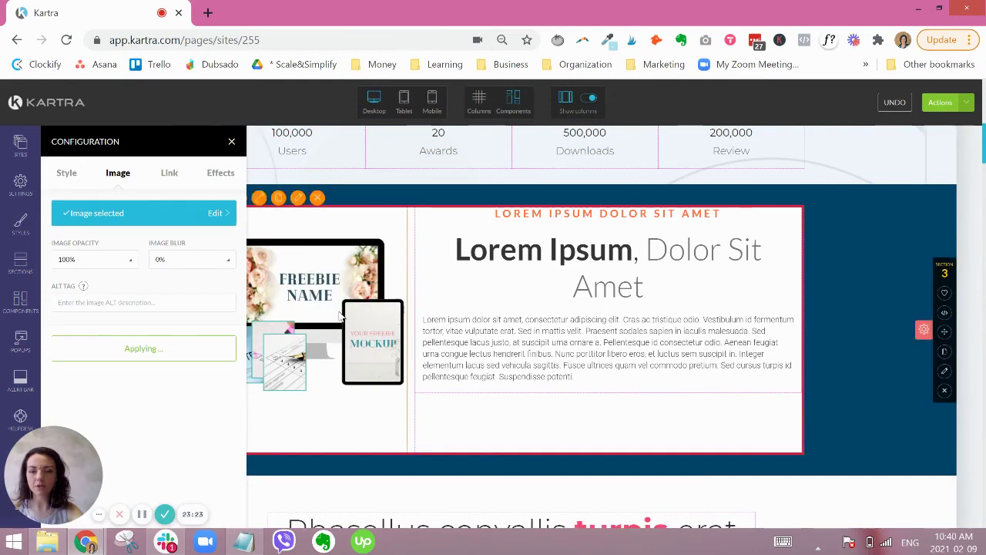
# Set the mockup image's top margin to 25px, align it to the center and apply the style
pyautogui.click(72, 180)
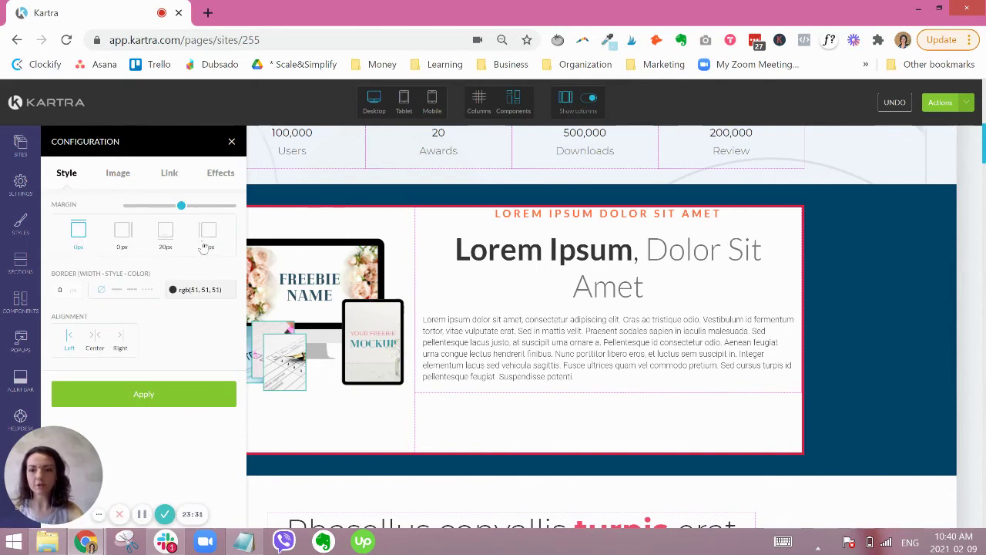
pyautogui.moveTo(182, 206); pyautogui.dragTo(188, 207)
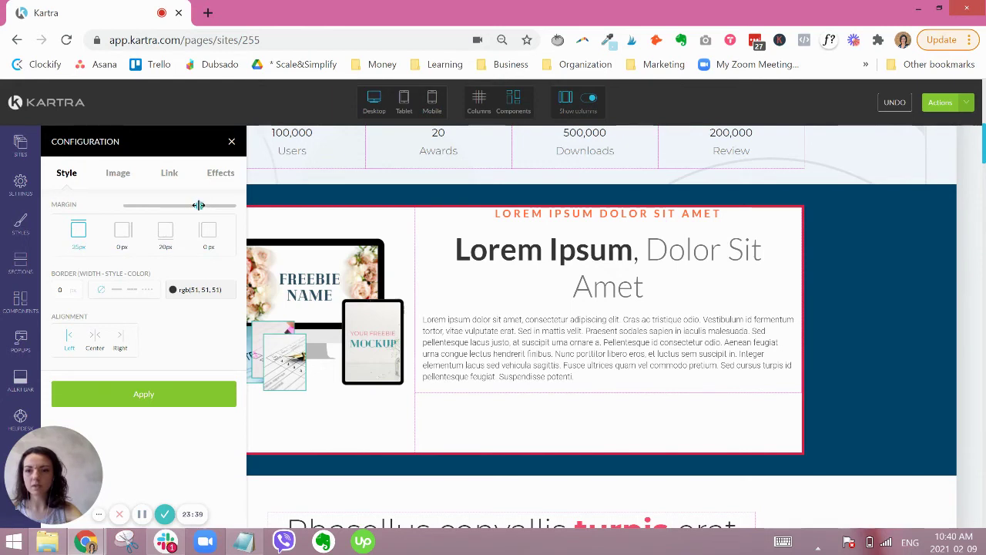
pyautogui.click(166, 235)
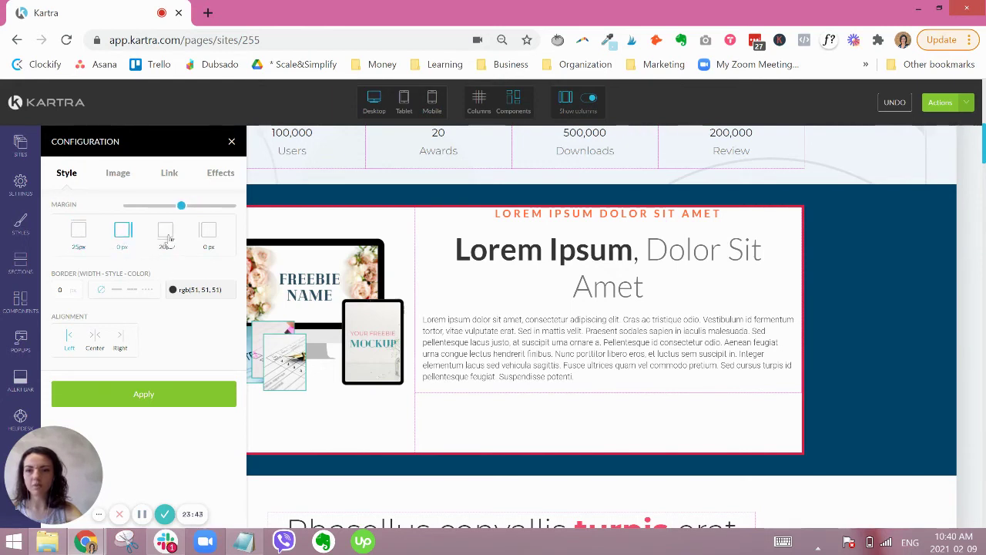
pyautogui.click(208, 235)
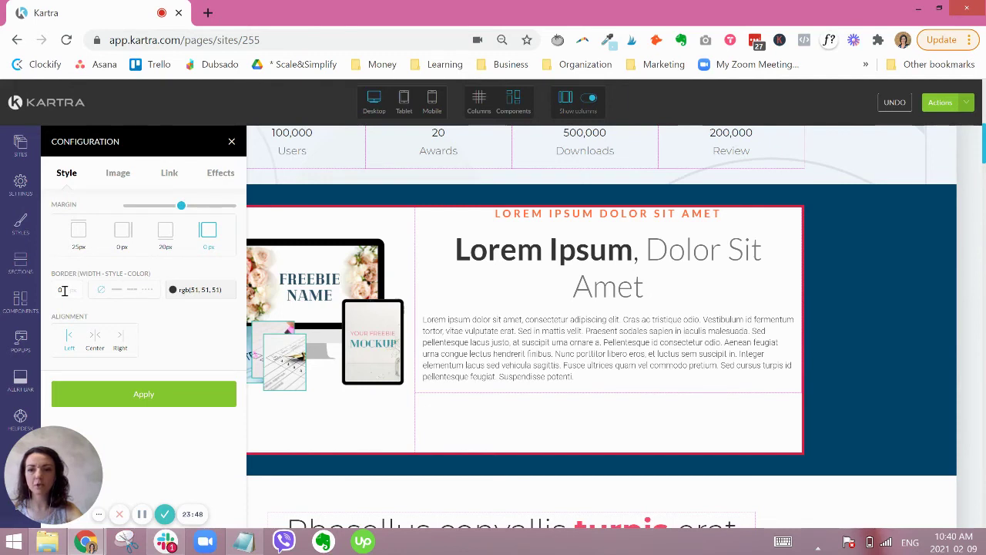
pyautogui.click(95, 336)
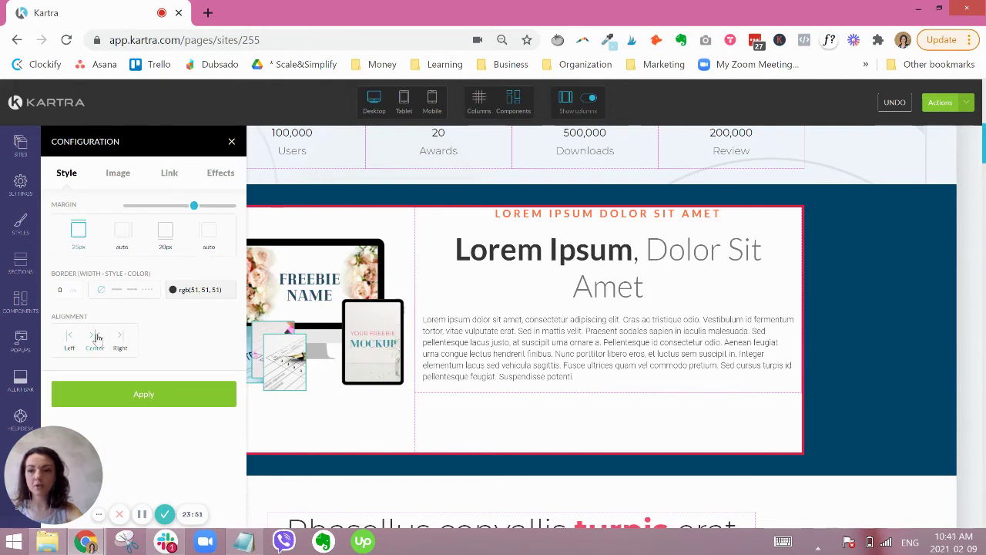
pyautogui.click(165, 393)
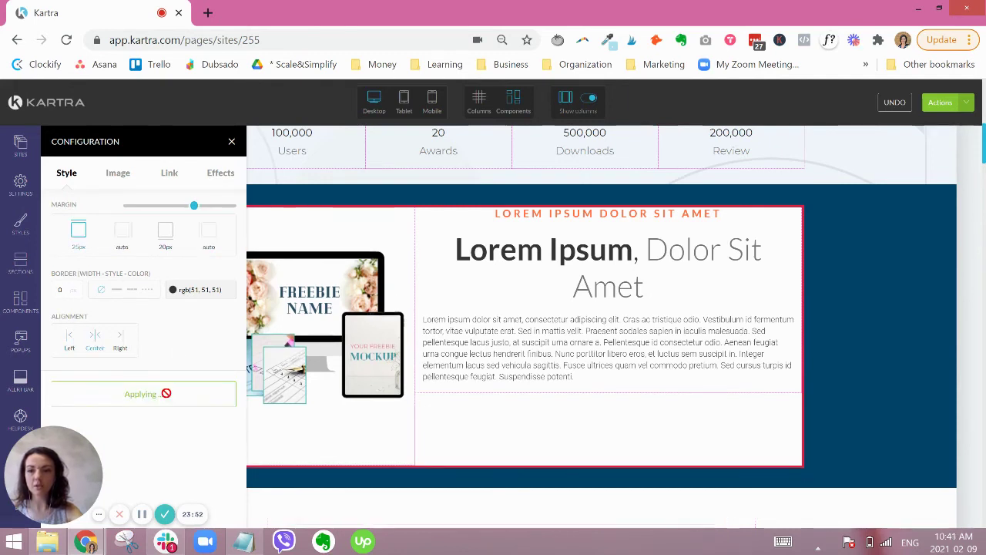
# Try the "Link to another page" option for the mockup image, return the link to None, apply it and close the configuration
pyautogui.click(171, 174)
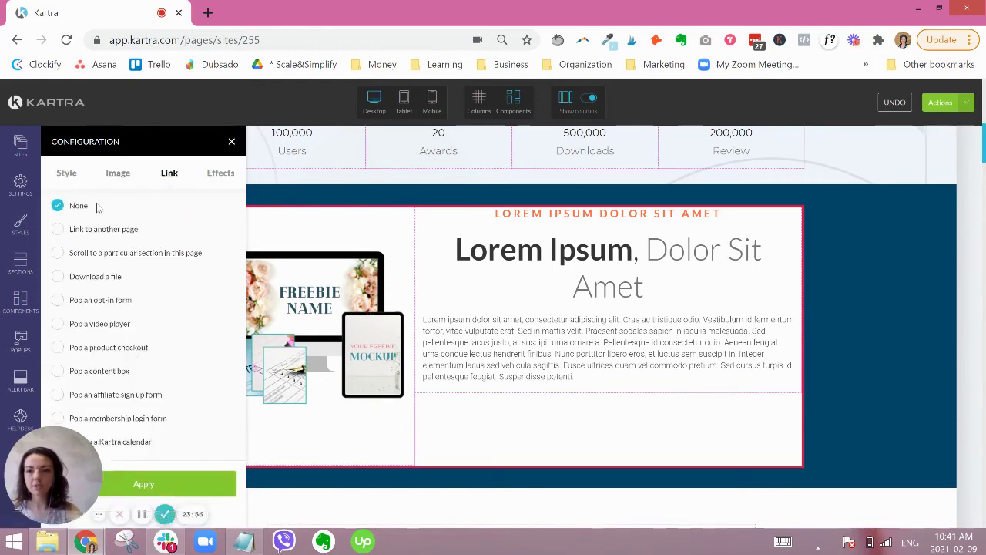
pyautogui.click(125, 234)
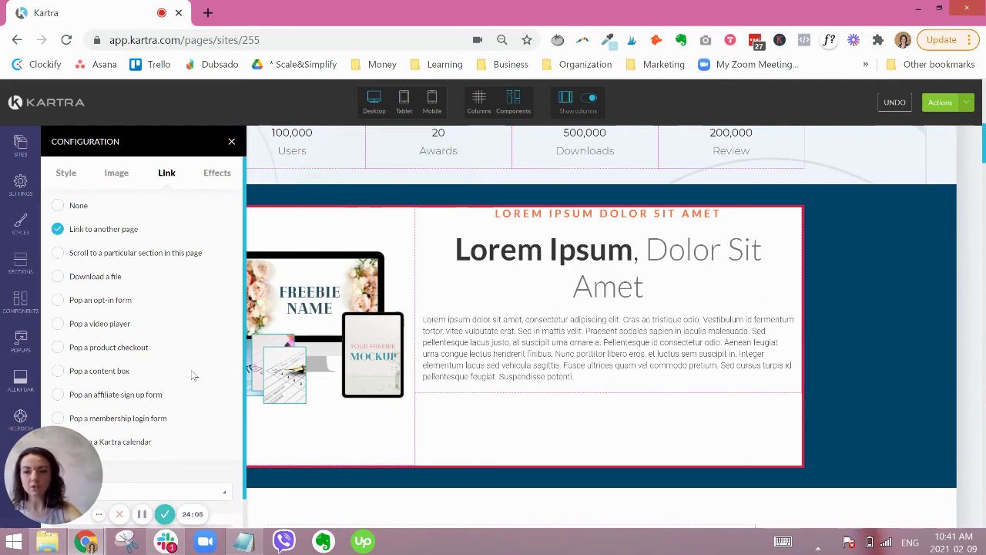
pyautogui.scroll(-1, 181, 319)
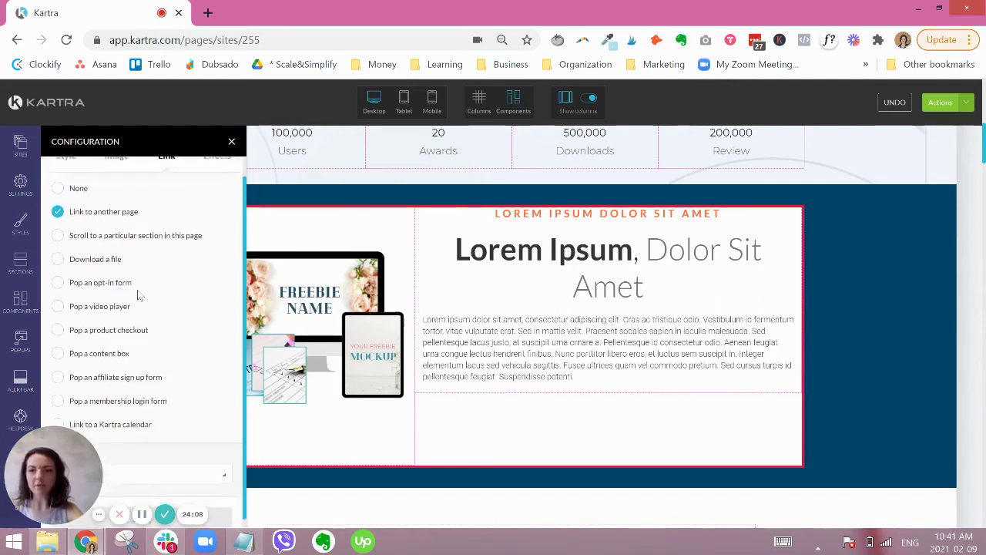
pyautogui.scroll(1, 80, 212)
pyautogui.click(79, 209)
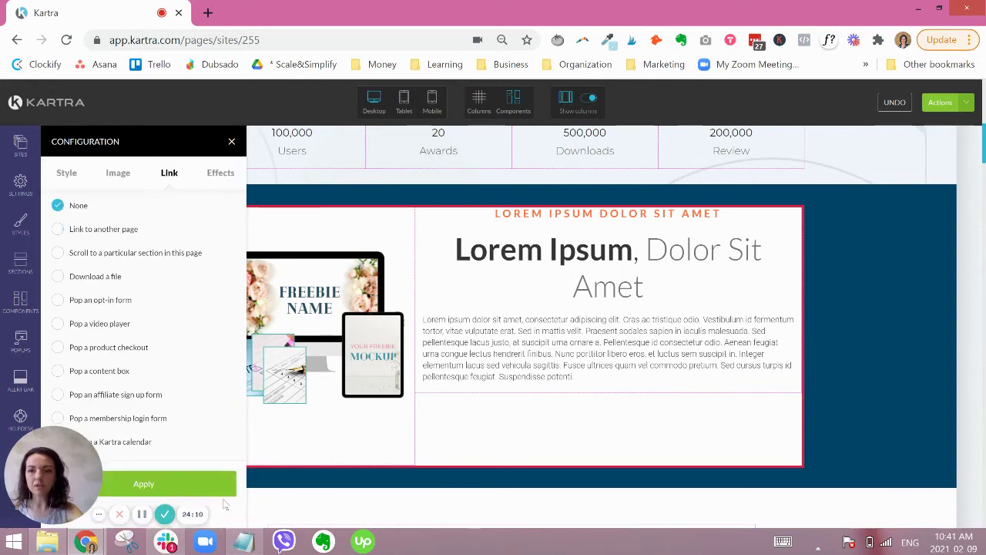
pyautogui.click(219, 486)
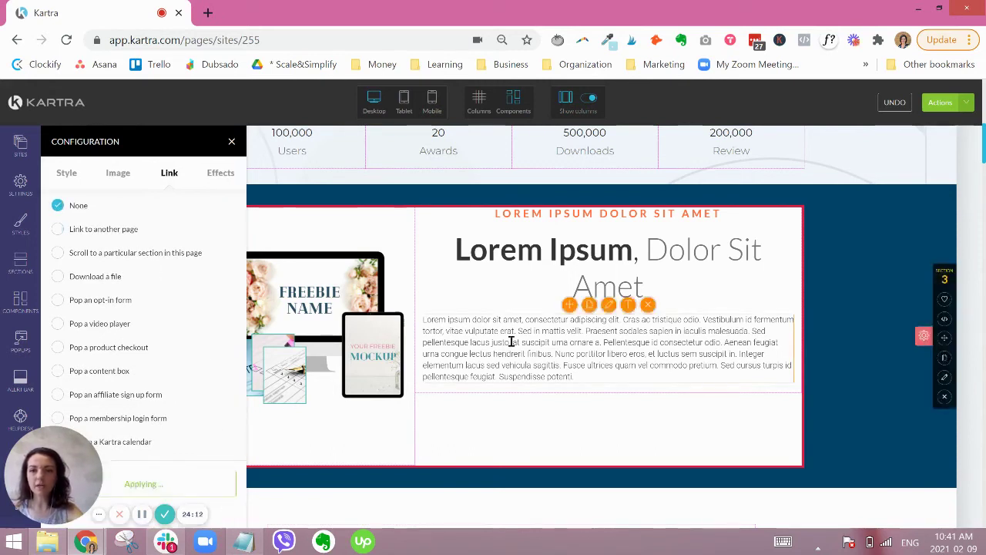
pyautogui.click(231, 142)
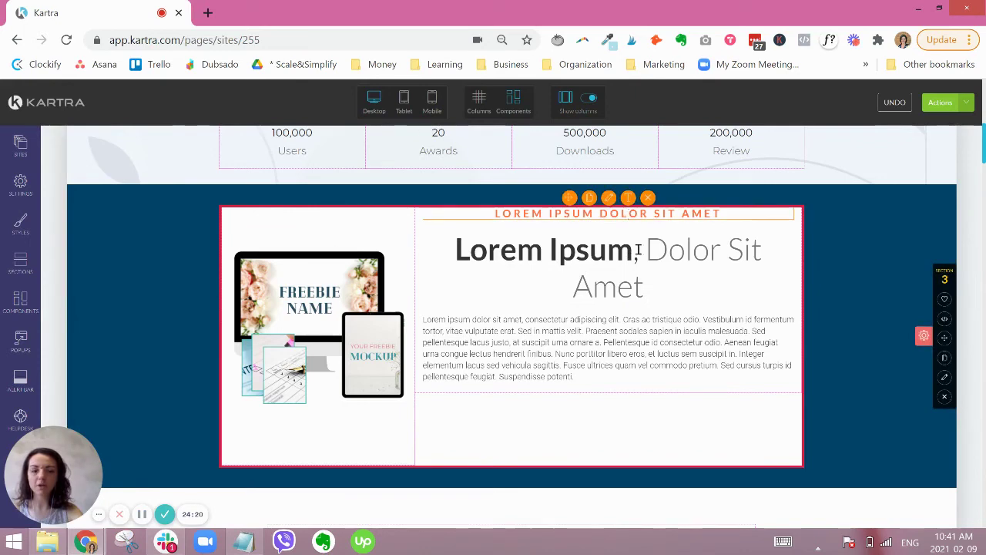
# Delete the small orange subheading above the headline and set the whole headline's font size to 1.60rem
pyautogui.click(647, 199)
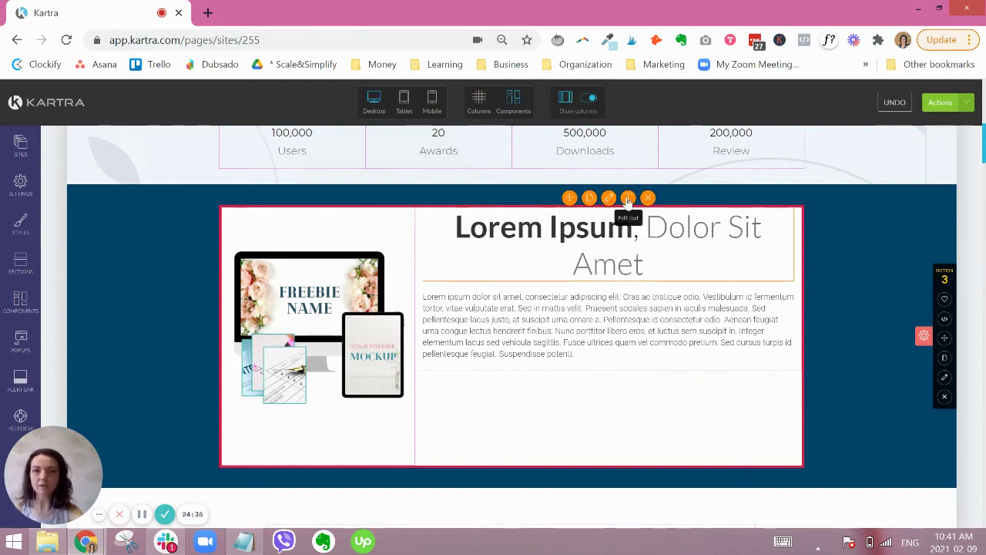
pyautogui.click(628, 199)
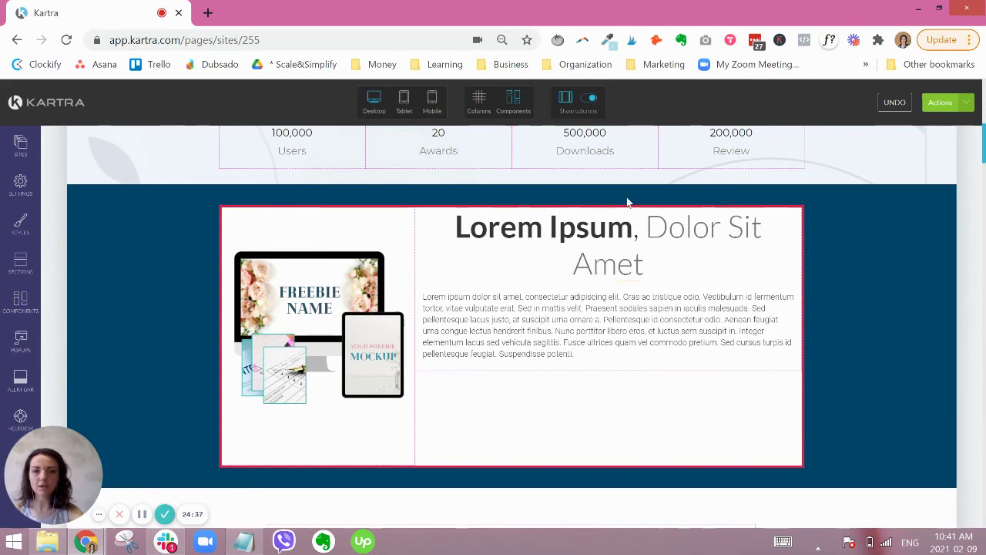
pyautogui.click(660, 270)
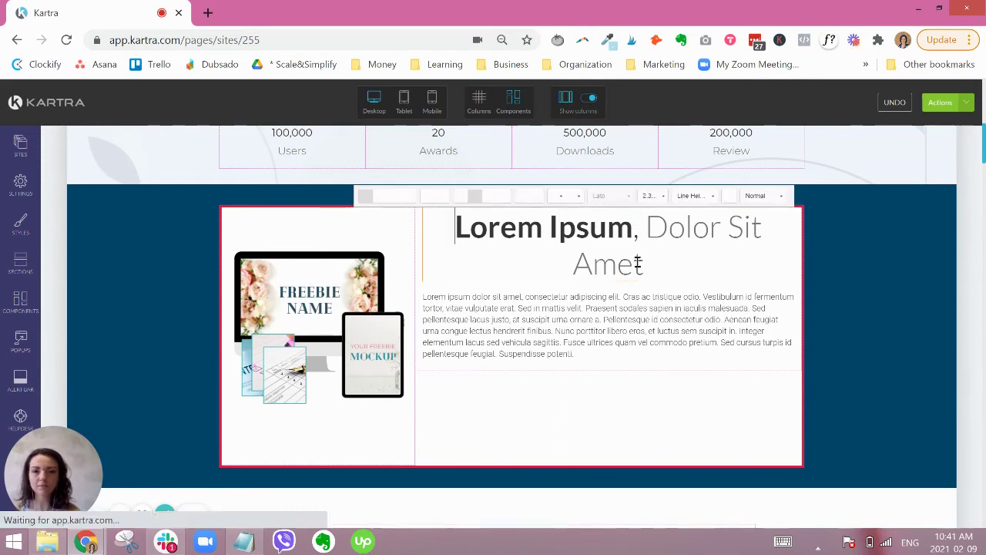
pyautogui.moveTo(456, 227); pyautogui.dragTo(648, 264)
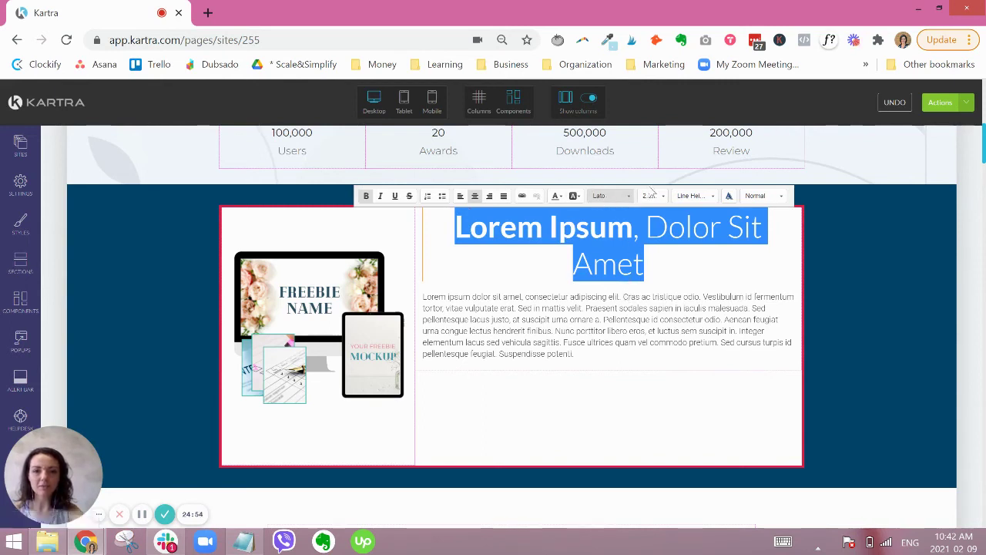
pyautogui.click(609, 196)
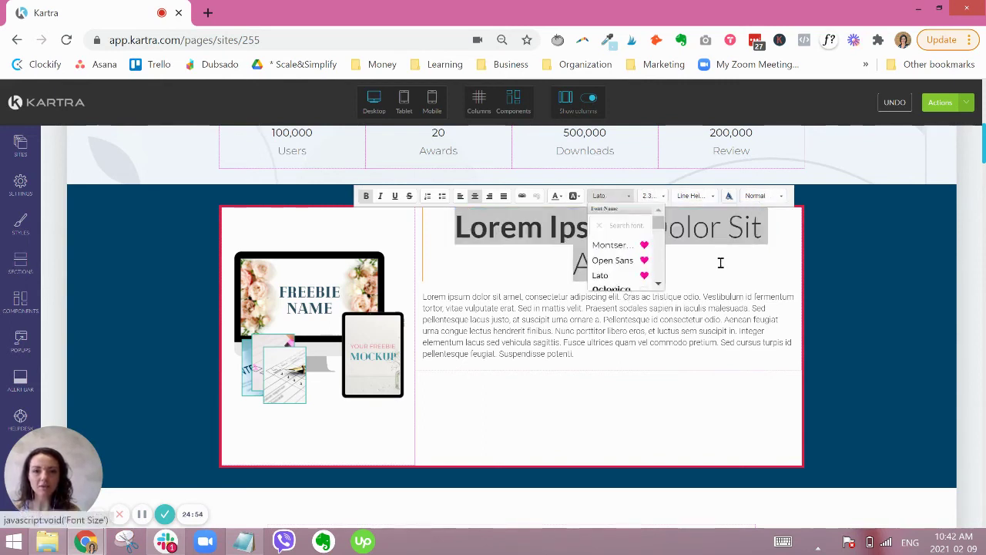
pyautogui.click(651, 195)
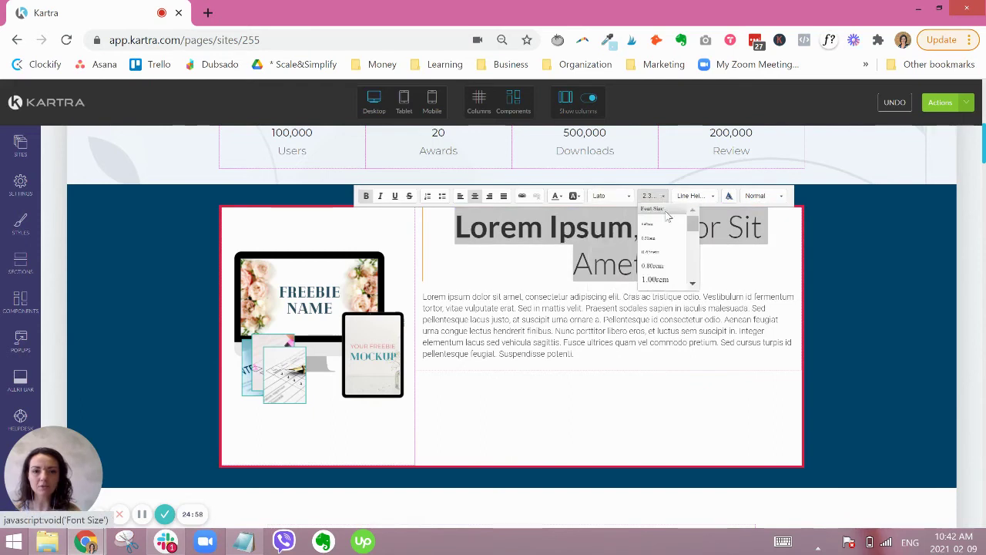
pyautogui.click(693, 283)
pyautogui.click(692, 284)
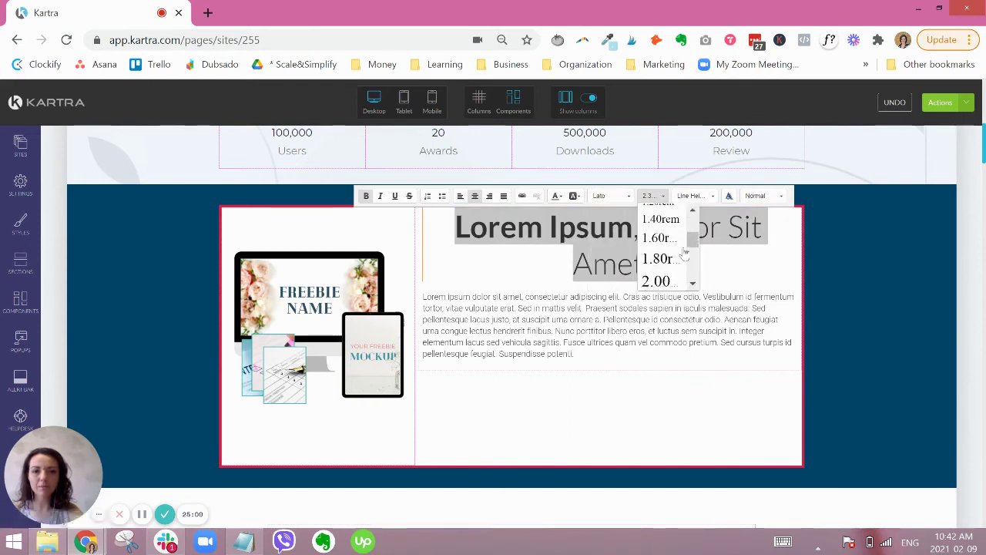
pyautogui.click(663, 236)
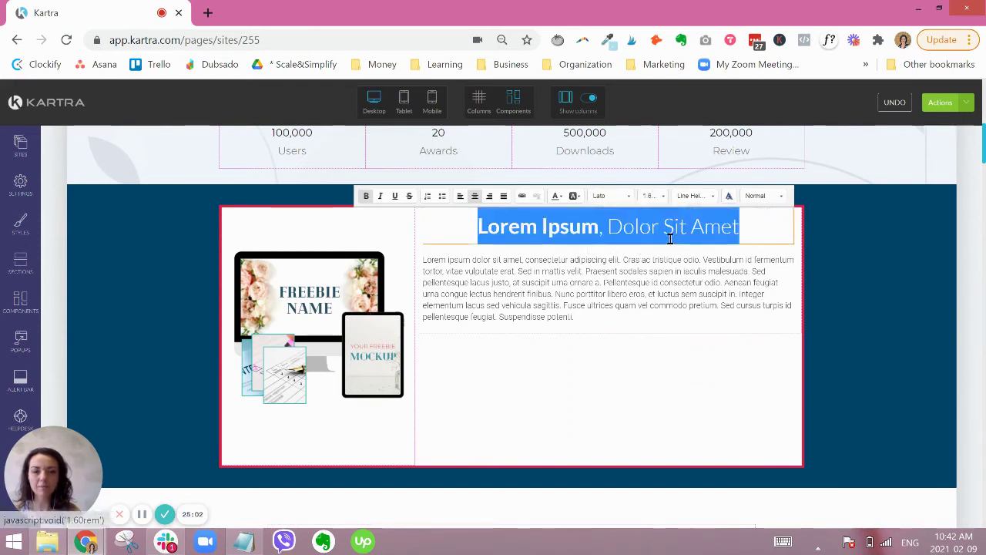
pyautogui.click(647, 280)
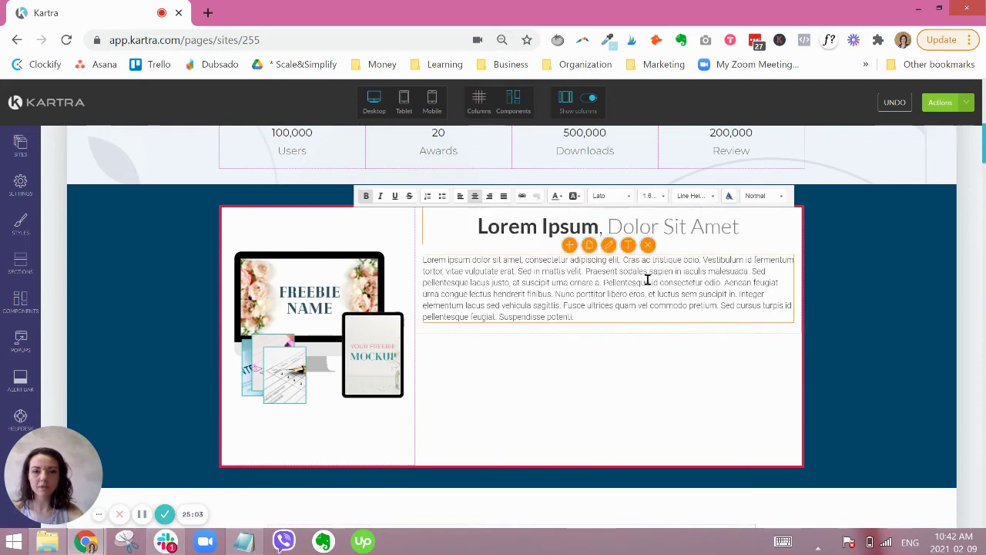
# Set the top margin of the paragraph beneath the headline to 25px, apply it, check the animation effects and close the configuration
pyautogui.click(608, 245)
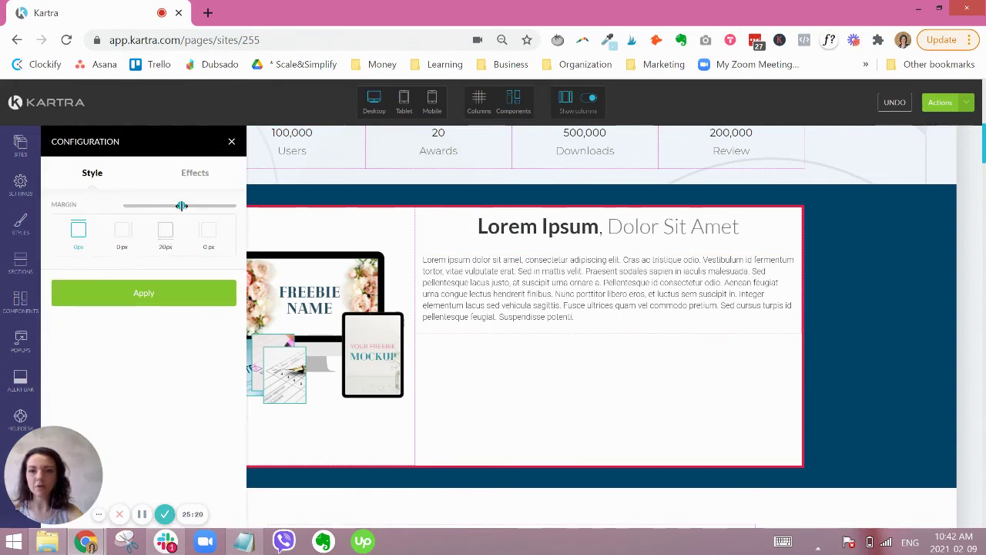
pyautogui.moveTo(188, 206); pyautogui.dragTo(194, 206)
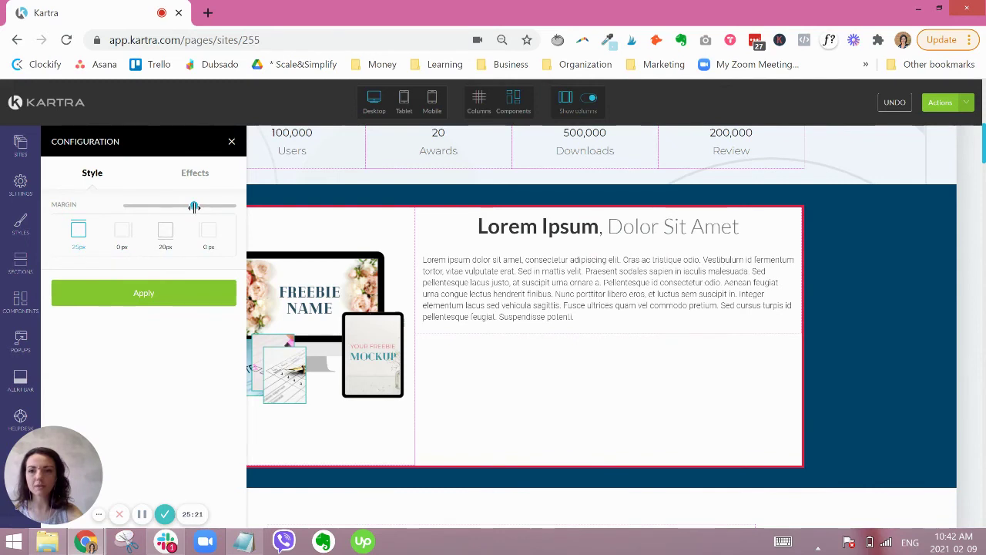
pyautogui.click(157, 293)
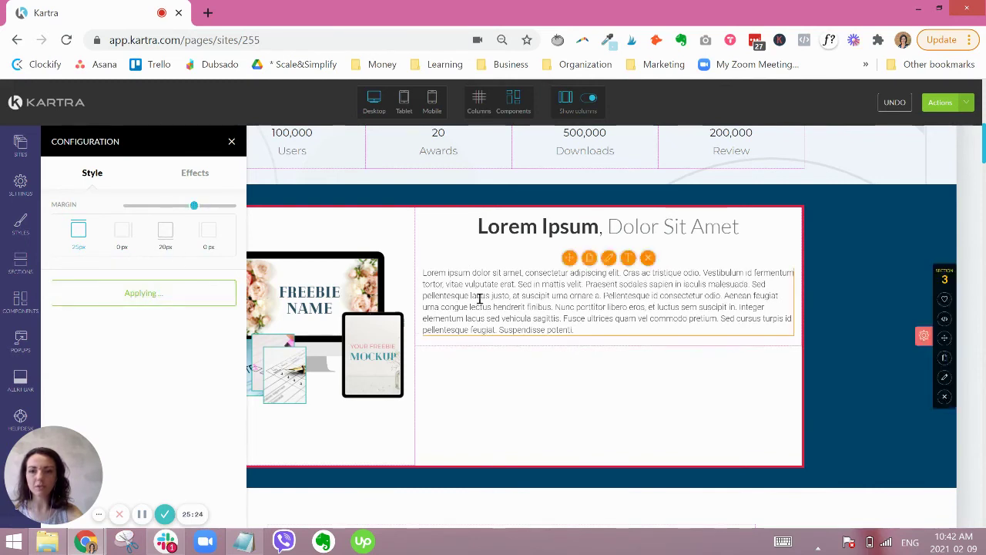
pyautogui.click(197, 177)
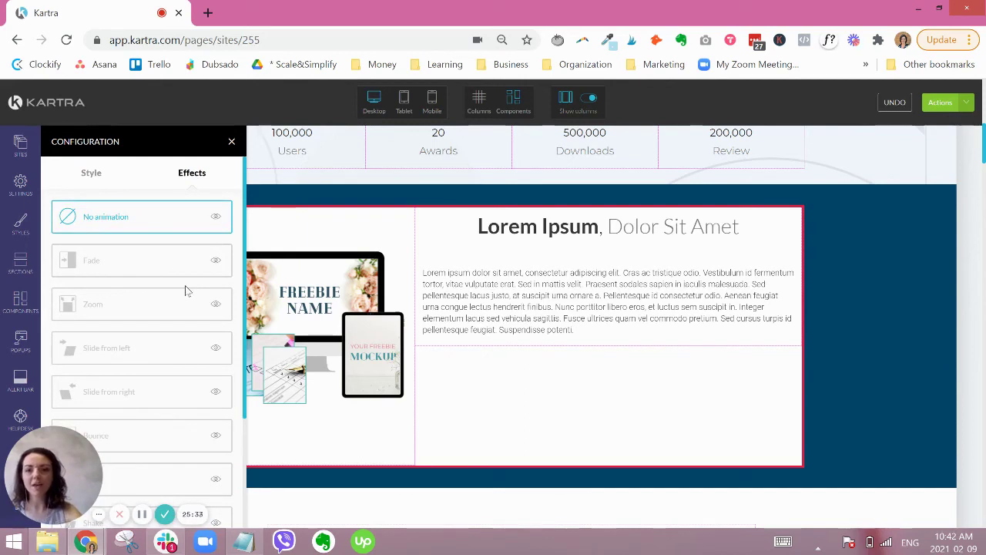
pyautogui.click(91, 173)
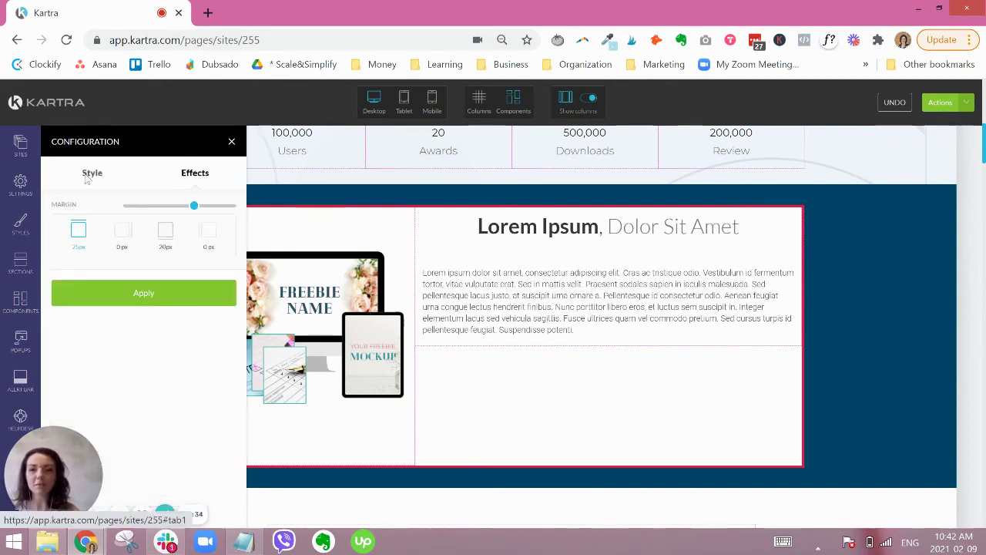
pyautogui.click(232, 144)
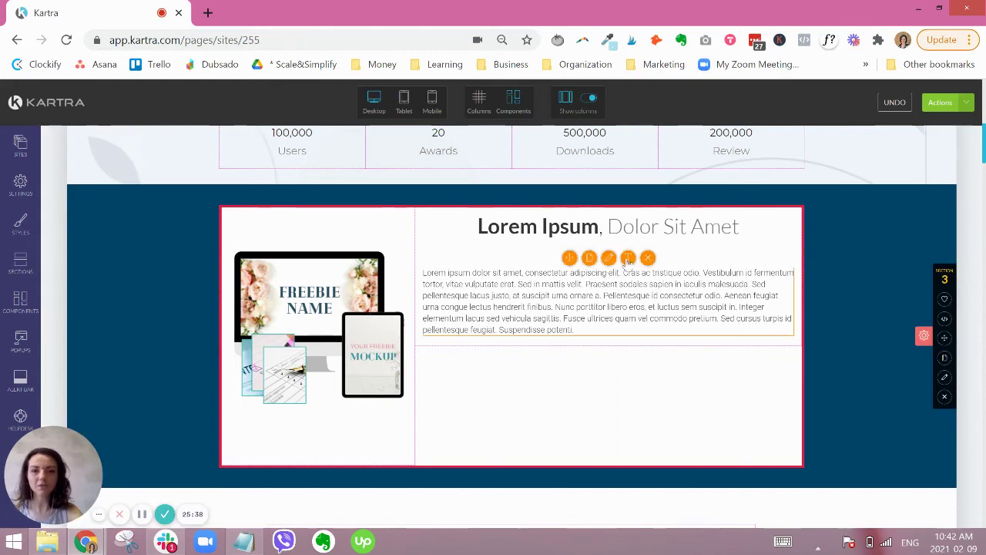
# Set the font size of the whole paragraph beneath the Lorem Ipsum headline to 1.20rem
pyautogui.click(583, 323)
pyautogui.moveTo(583, 330); pyautogui.dragTo(493, 307)
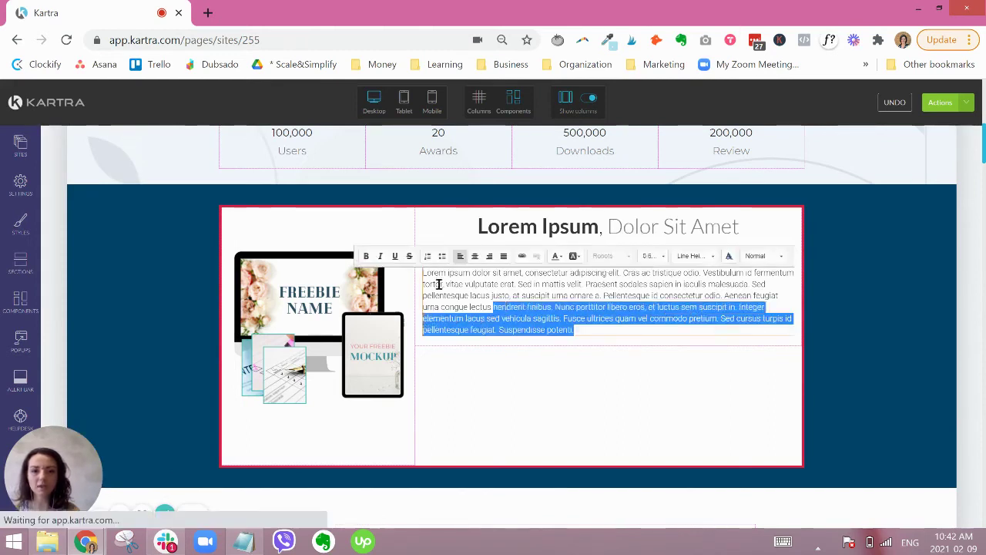
pyautogui.moveTo(438, 285); pyautogui.dragTo(423, 274)
pyautogui.click(656, 255)
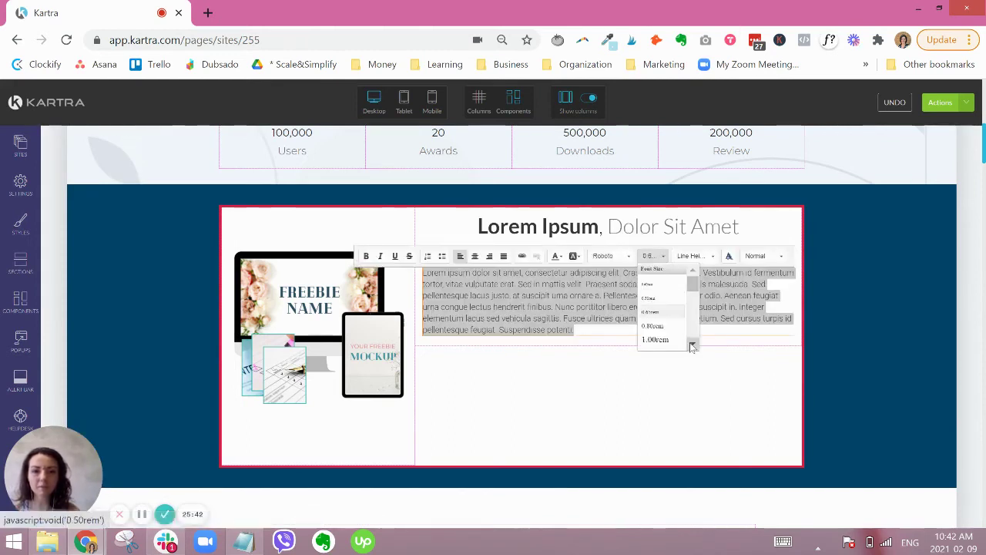
pyautogui.scroll(-3, 692, 346)
pyautogui.click(660, 322)
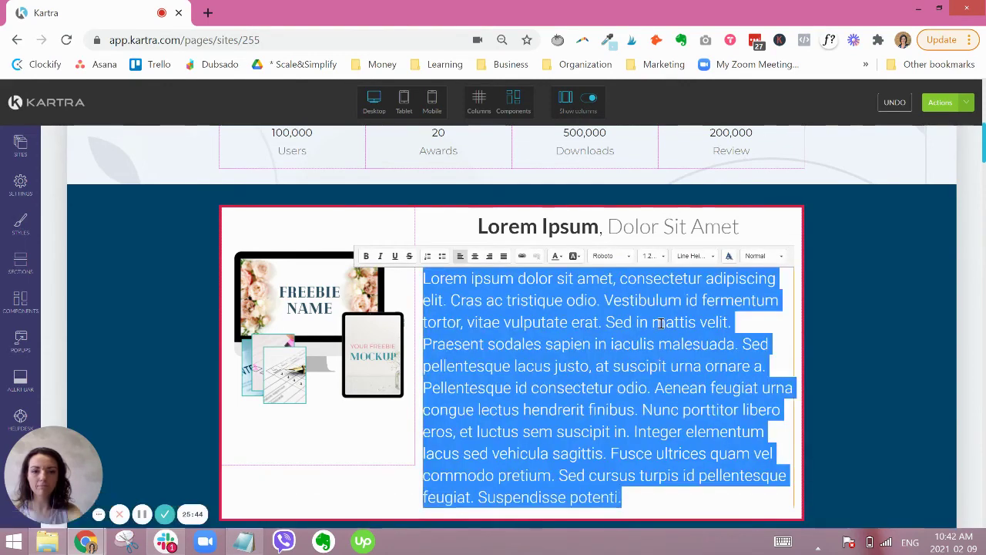
pyautogui.click(660, 324)
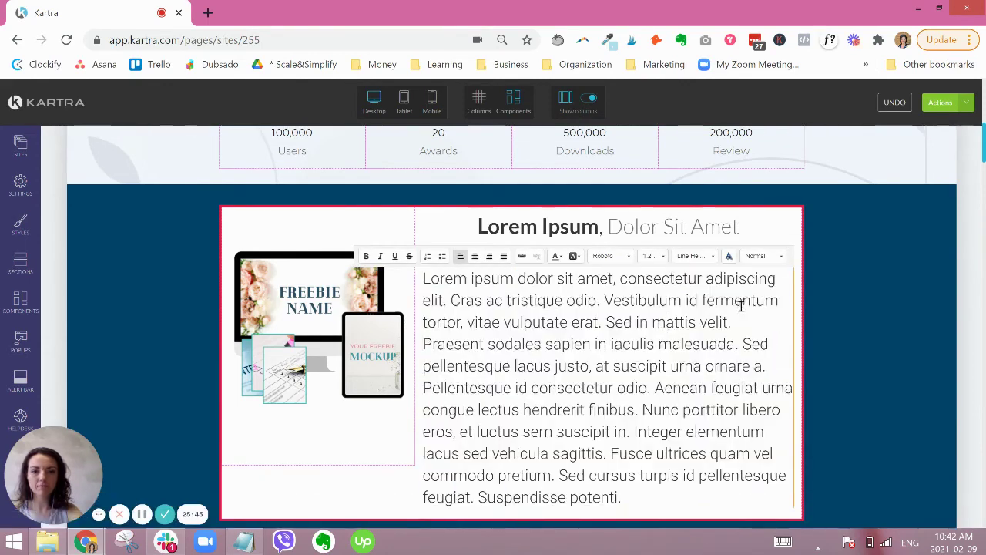
pyautogui.click(880, 285)
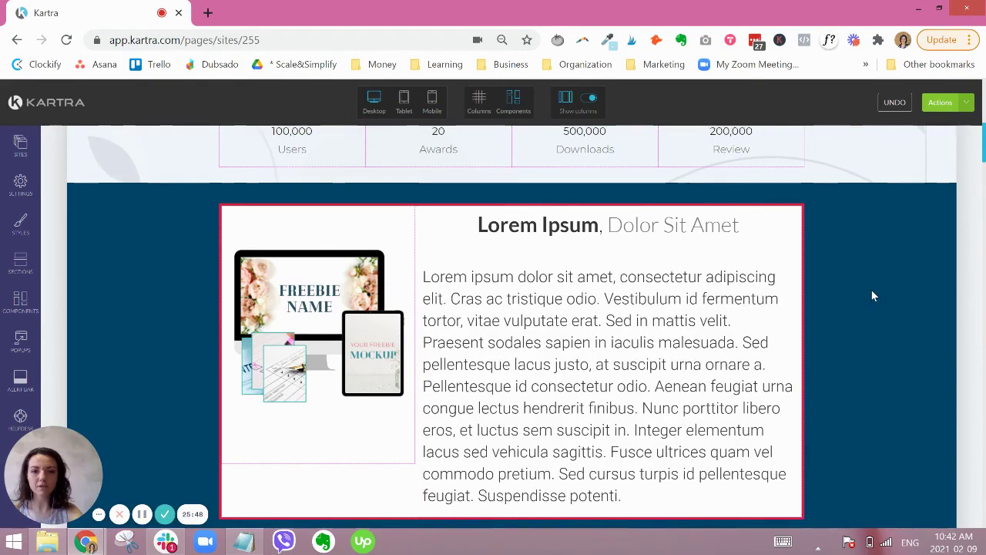
# Look over the template section below the custom blue section, including its heading, laptop illustration and three icon columns
pyautogui.scroll(-2, 873, 296)
pyautogui.scroll(-2, 872, 296)
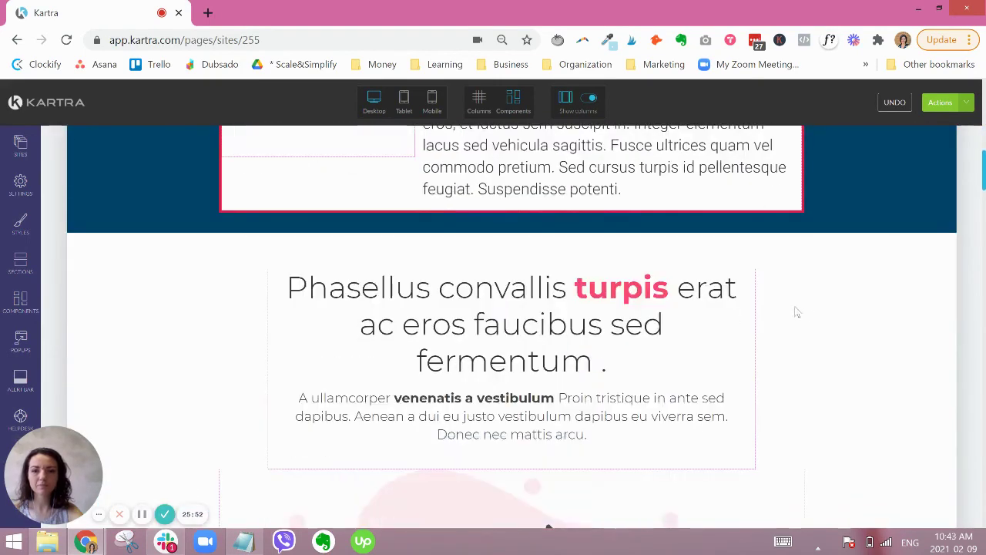
pyautogui.scroll(4, 796, 308)
pyautogui.scroll(-8, 796, 308)
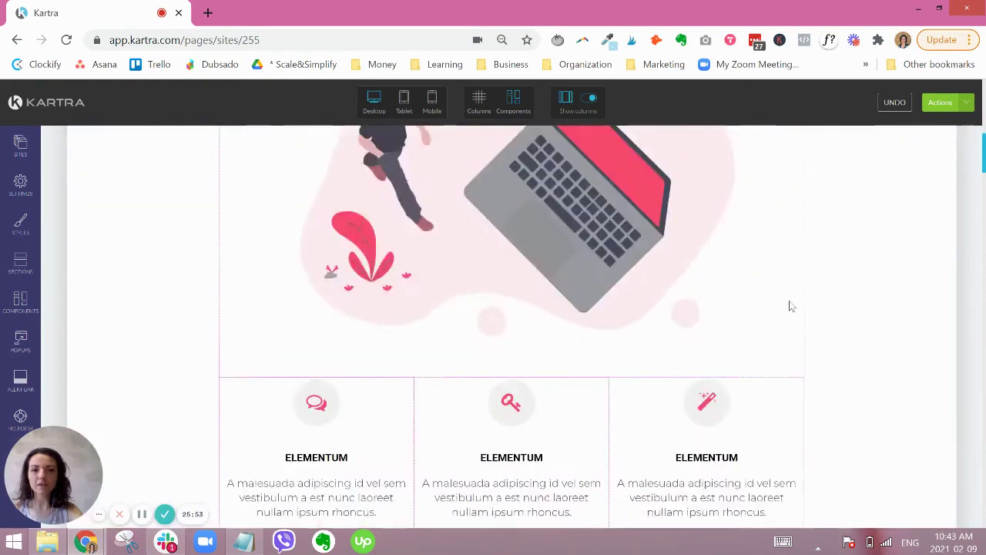
pyautogui.scroll(-2, 793, 308)
pyautogui.scroll(4, 537, 269)
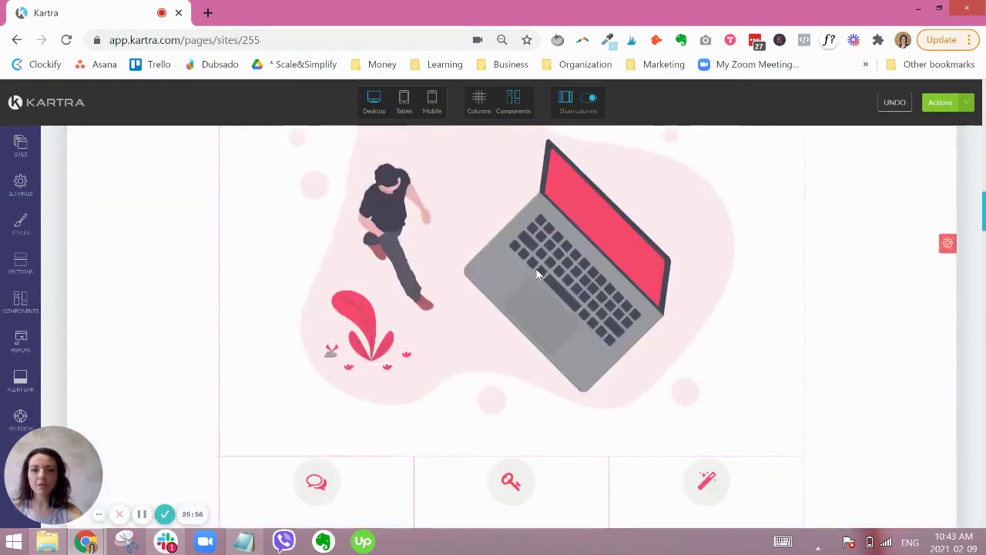
pyautogui.scroll(2, 586, 266)
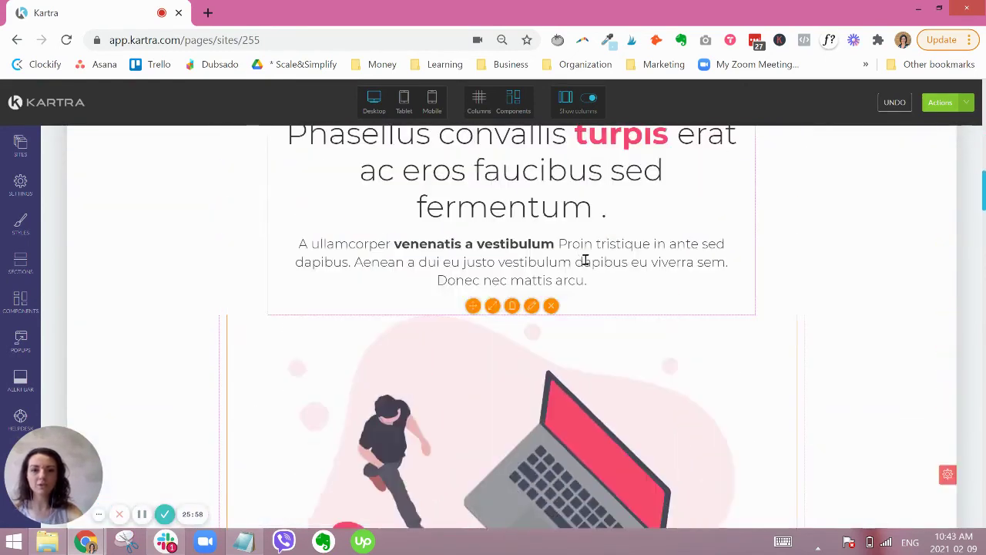
pyautogui.scroll(1, 579, 257)
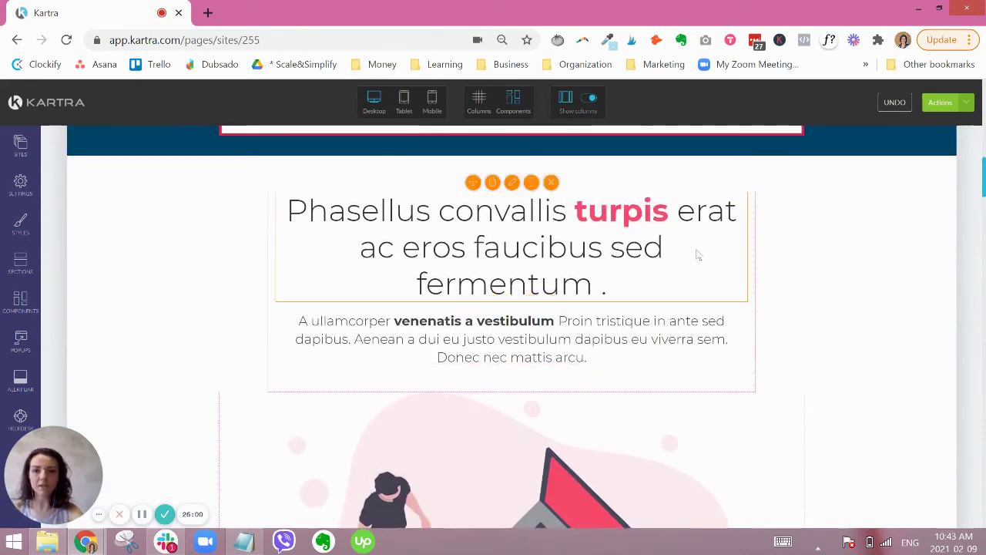
# Delete the large laptop illustration above the three Elementum columns, along with the empty row that held it
pyautogui.scroll(-3, 697, 254)
pyautogui.scroll(-2, 570, 339)
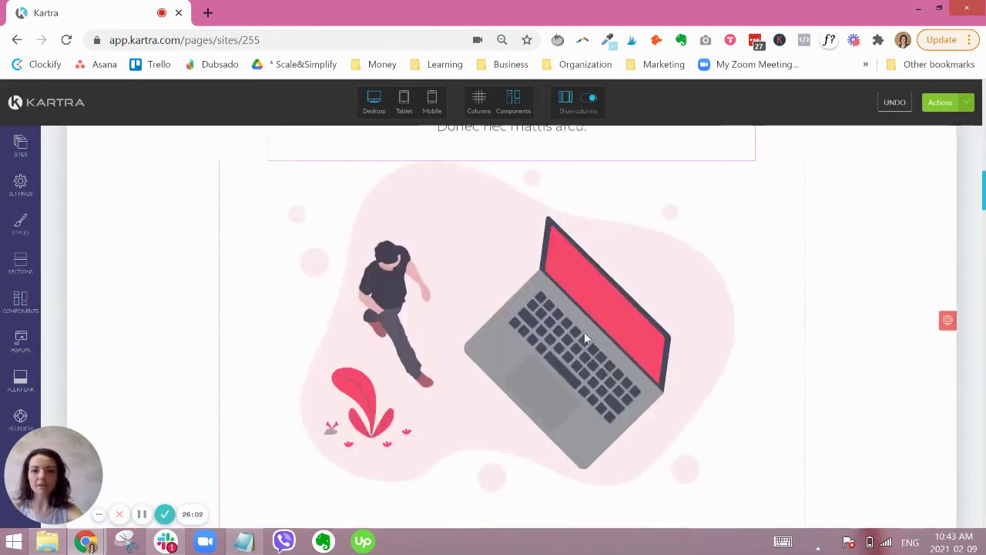
pyautogui.scroll(1, 548, 281)
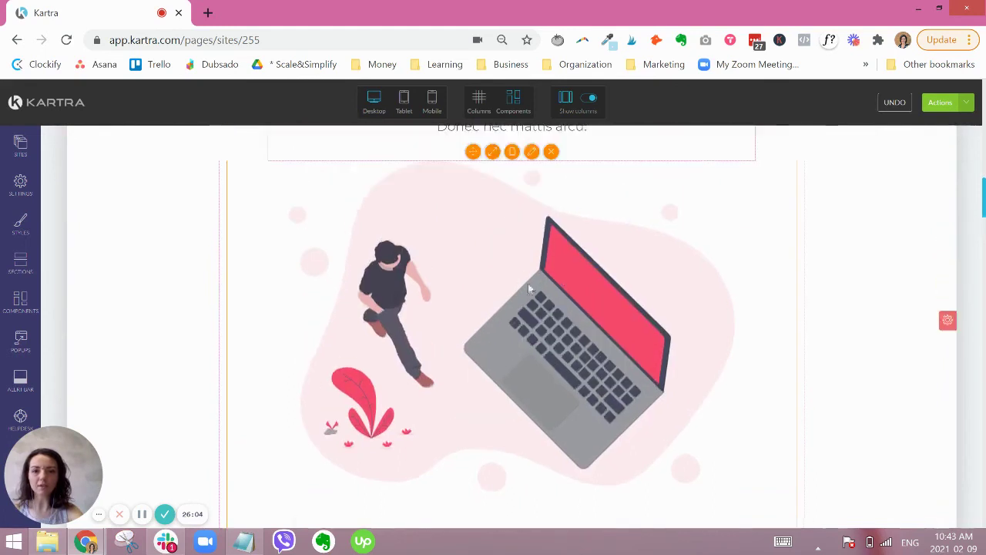
pyautogui.click(492, 153)
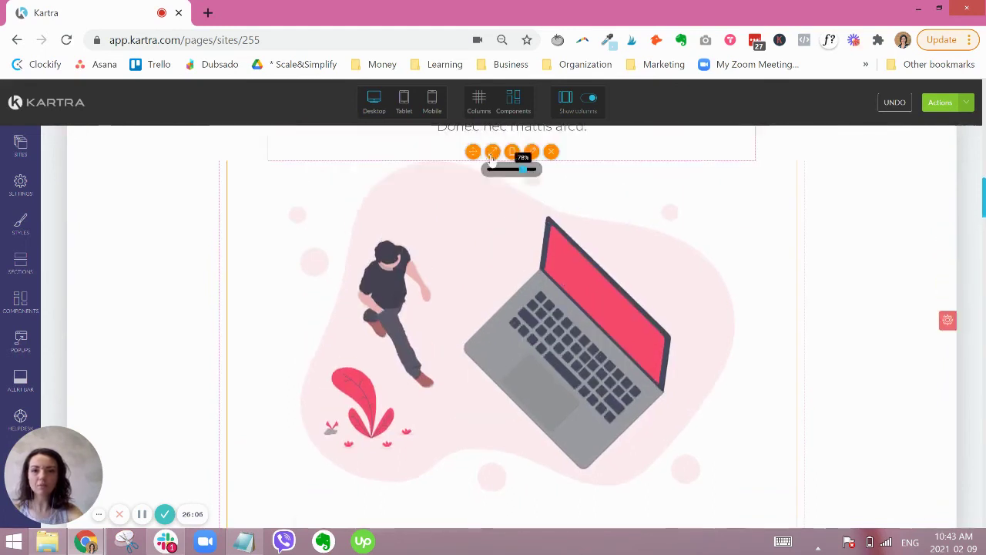
pyautogui.moveTo(523, 169)
pyautogui.mouseDown()
pyautogui.moveTo(502, 169)
pyautogui.moveTo(511, 171)
pyautogui.mouseUp()
pyautogui.click(550, 151)
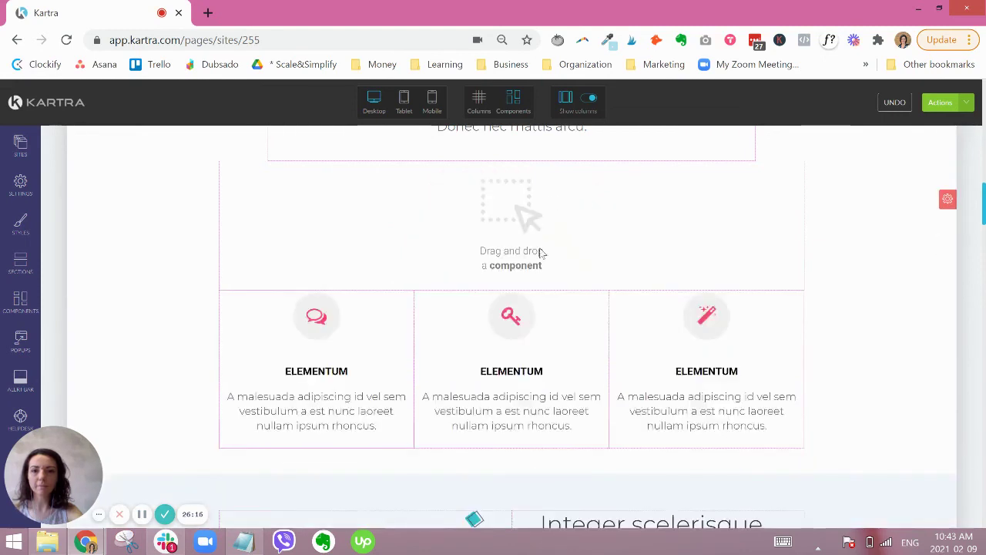
pyautogui.scroll(1, 707, 306)
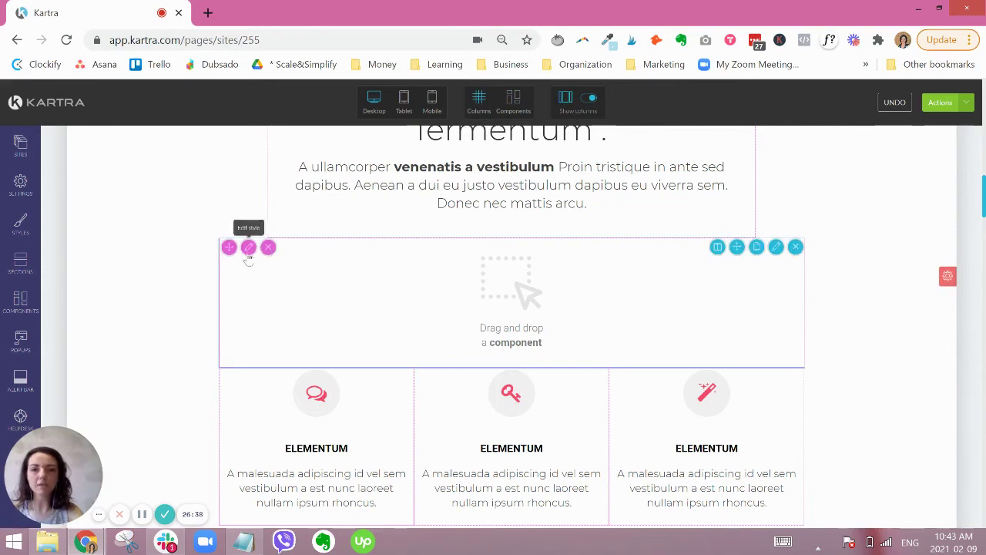
pyautogui.click(795, 246)
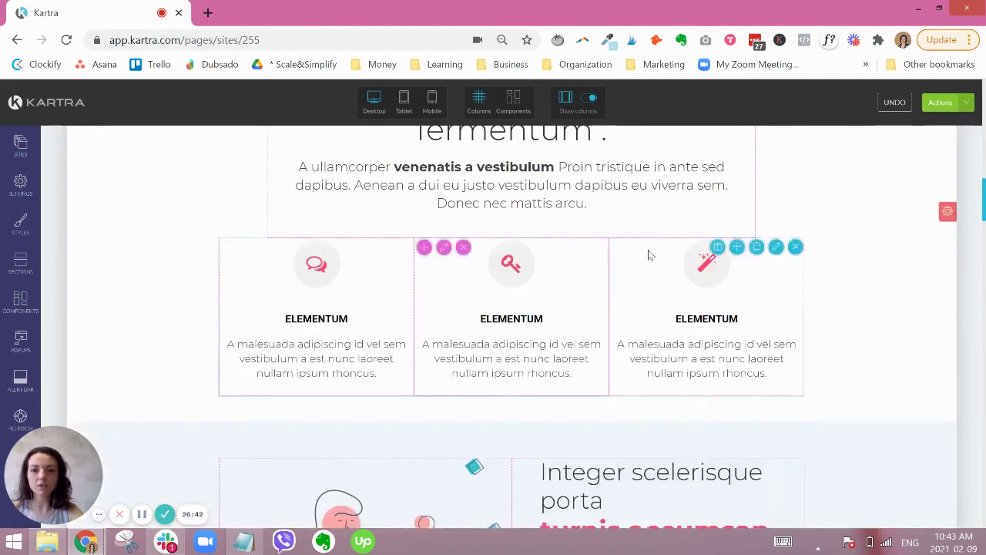
# Open the style settings of the middle Elementum column
pyautogui.scroll(1, 733, 246)
pyautogui.moveTo(647, 381)
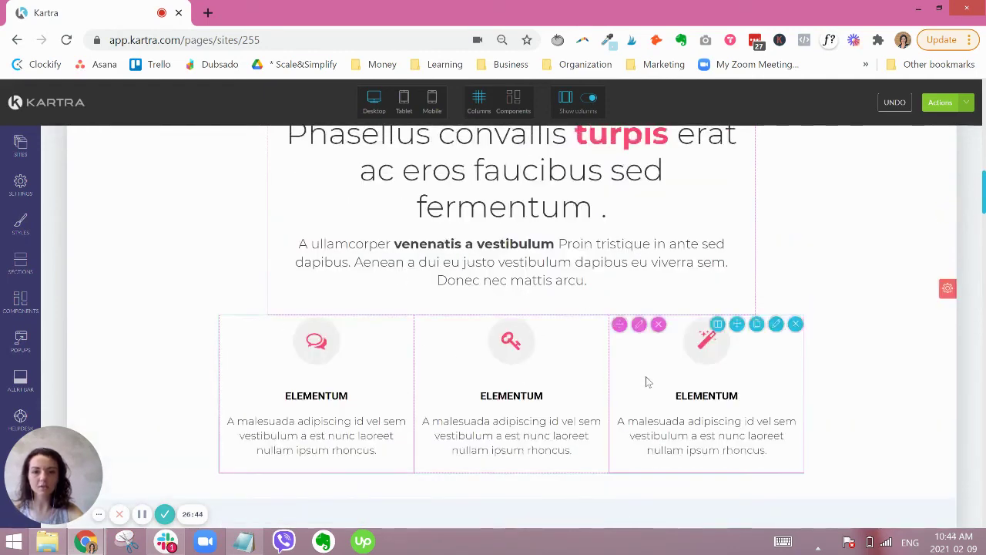
pyautogui.scroll(1, 561, 347)
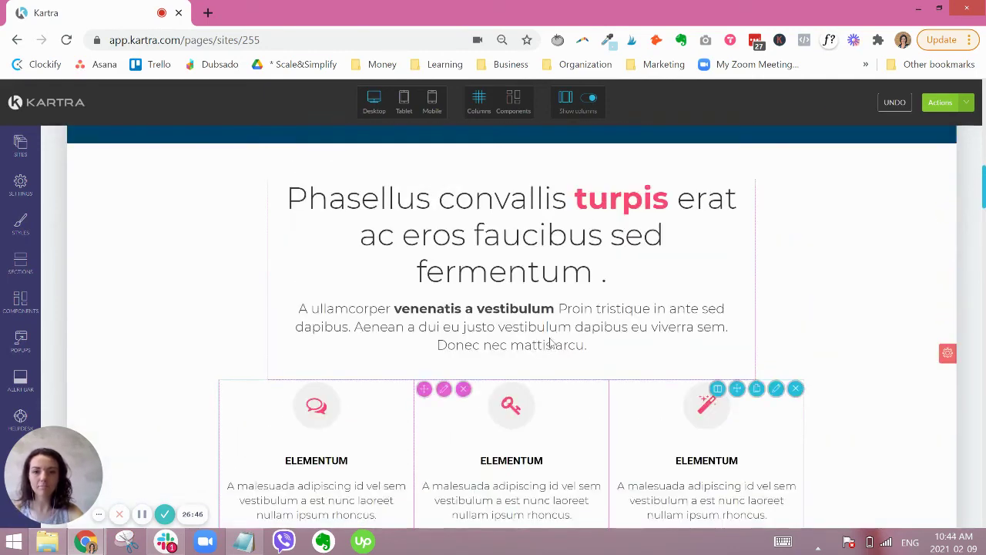
pyautogui.scroll(-2, 510, 316)
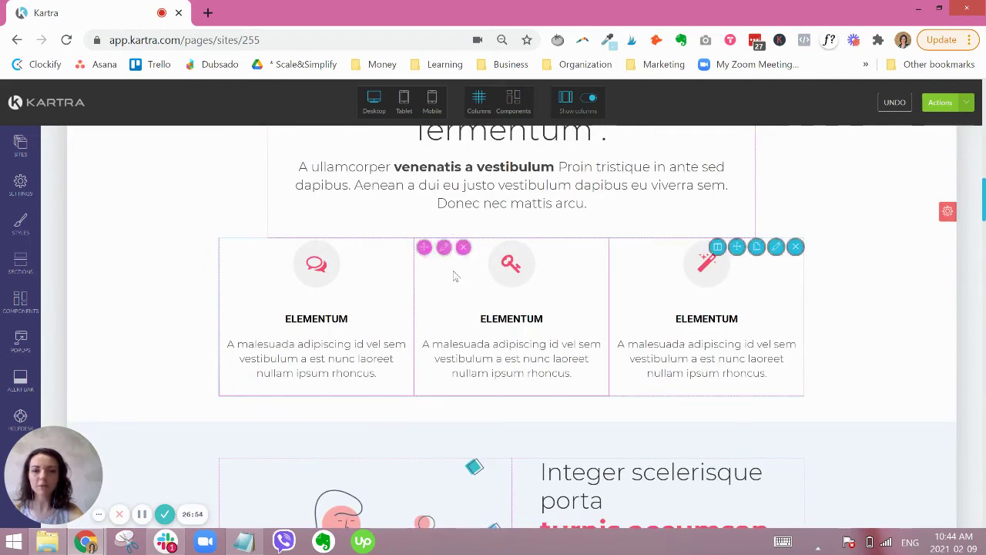
pyautogui.click(445, 249)
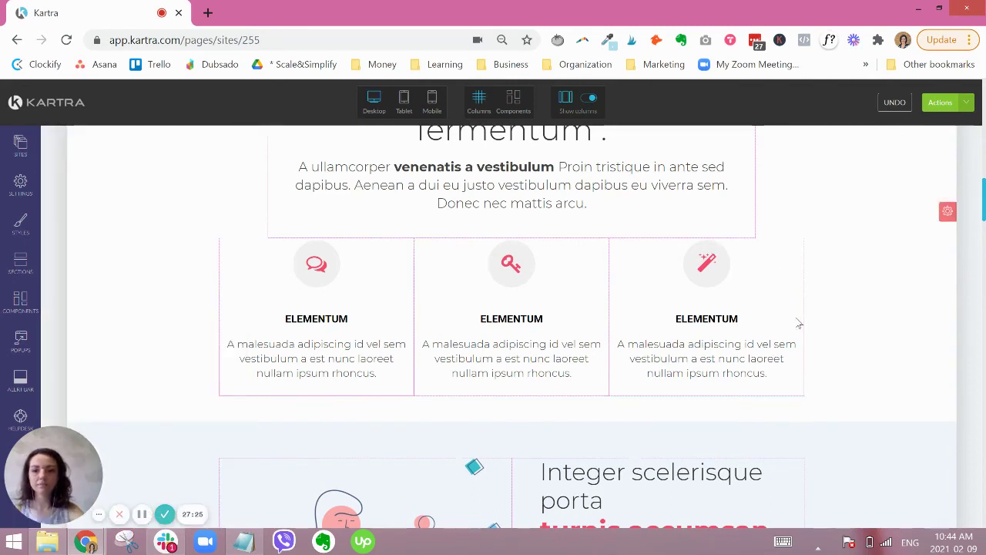
# Look through the remaining template sections of the page, from the feature blocks and FAQs down to the footer
pyautogui.scroll(-5, 822, 324)
pyautogui.scroll(-7, 822, 323)
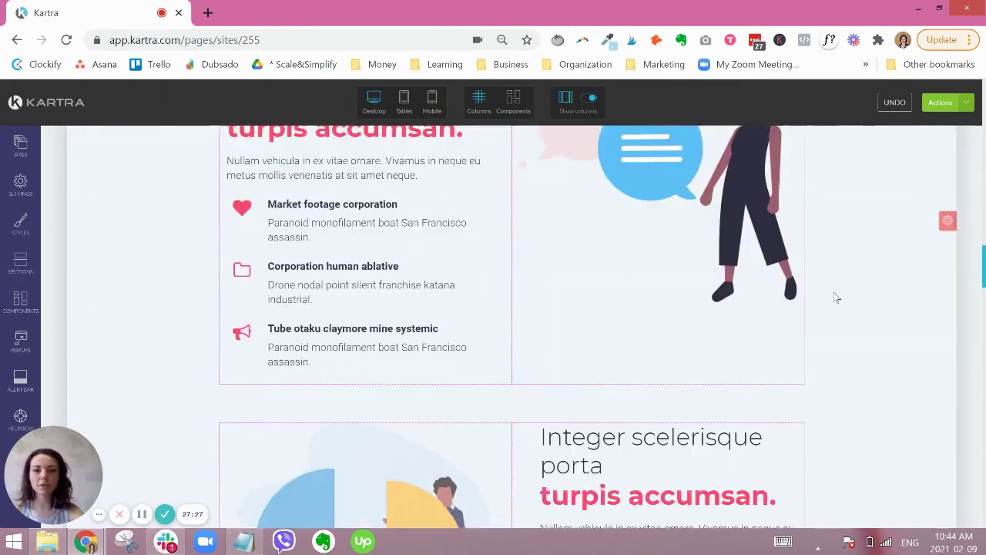
pyautogui.scroll(-10, 832, 278)
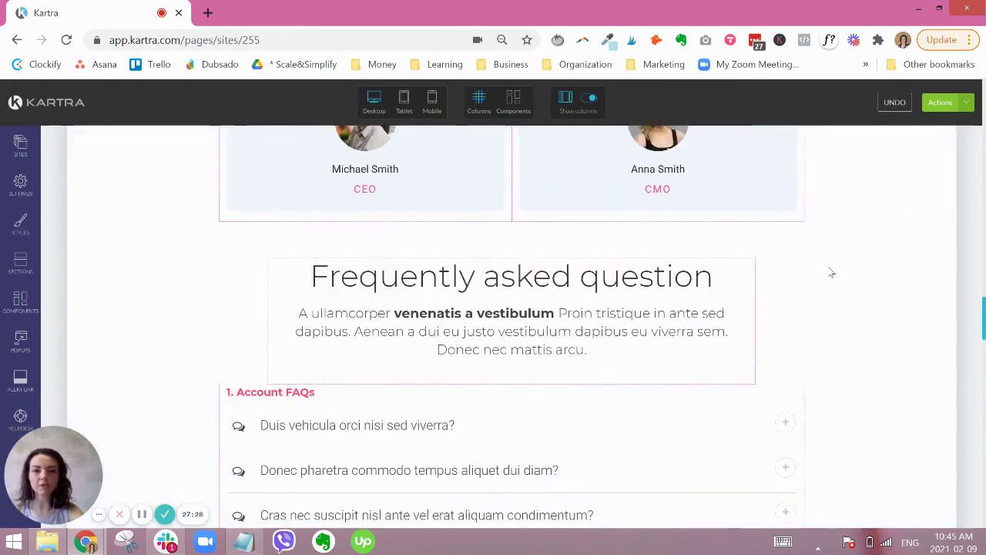
pyautogui.scroll(-2, 832, 275)
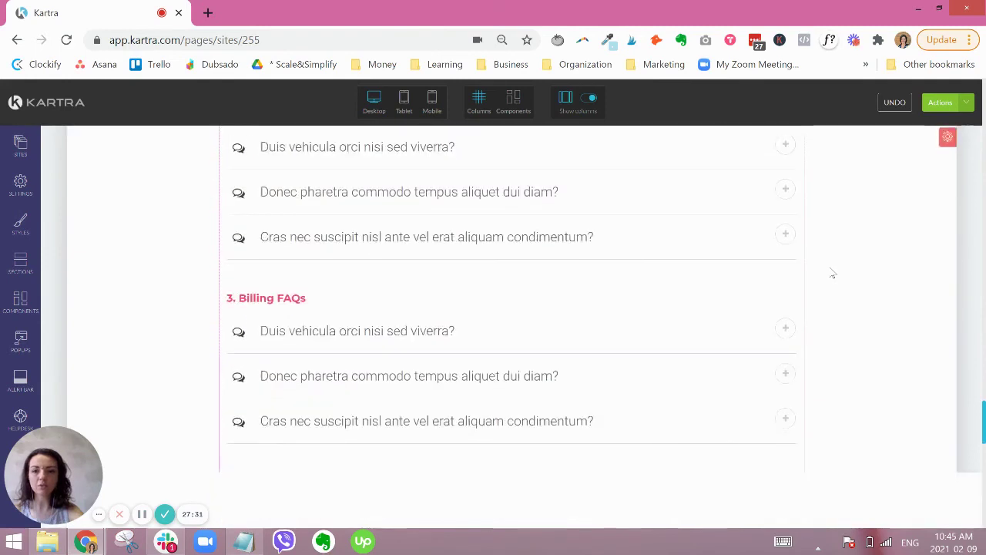
pyautogui.scroll(-5, 832, 275)
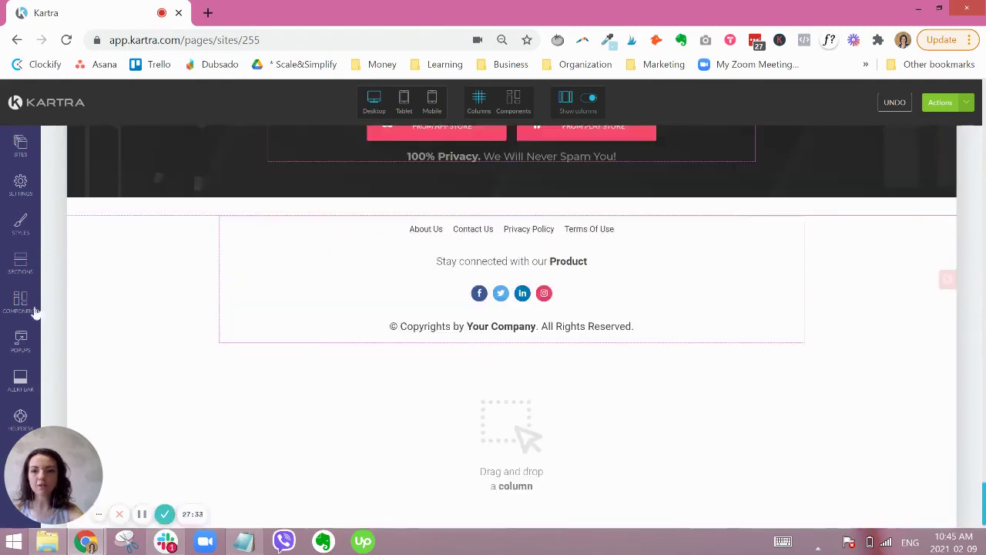
# Browse the section and component template categories and view the available video components
pyautogui.click(23, 265)
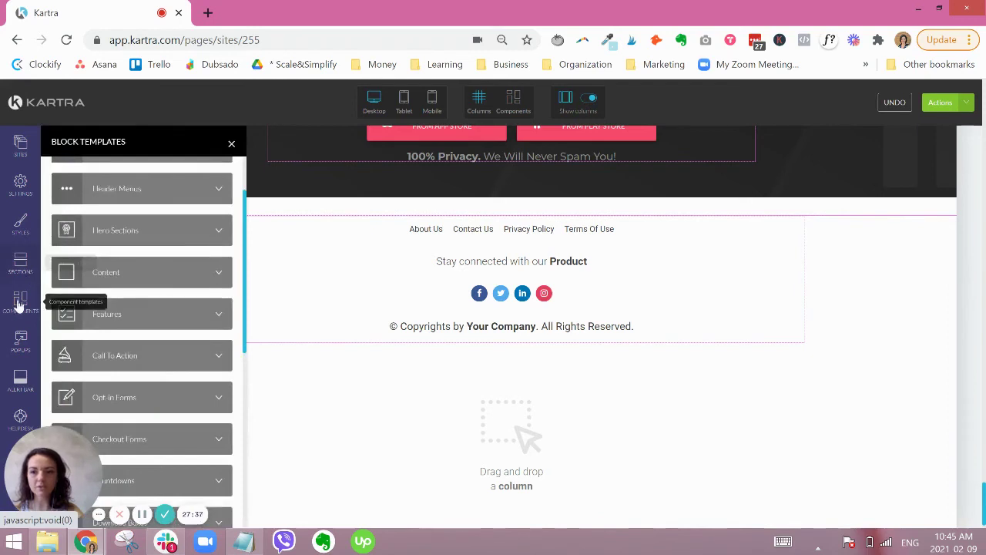
pyautogui.click(19, 305)
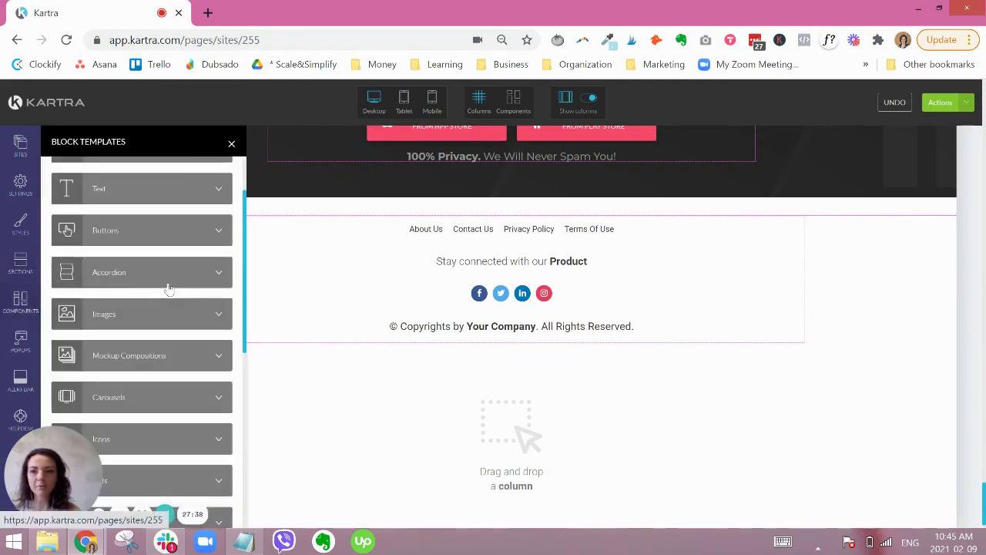
pyautogui.scroll(-5, 167, 258)
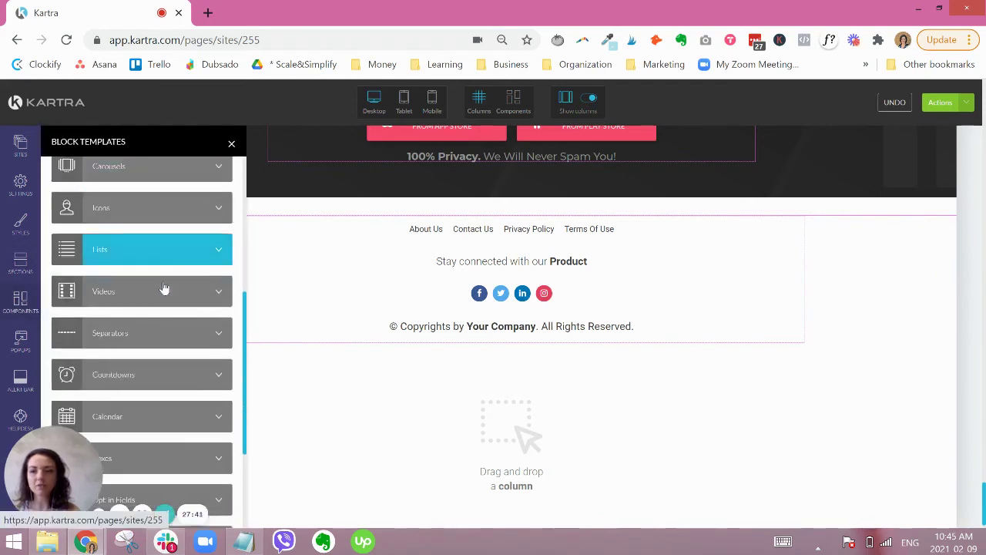
pyautogui.click(157, 297)
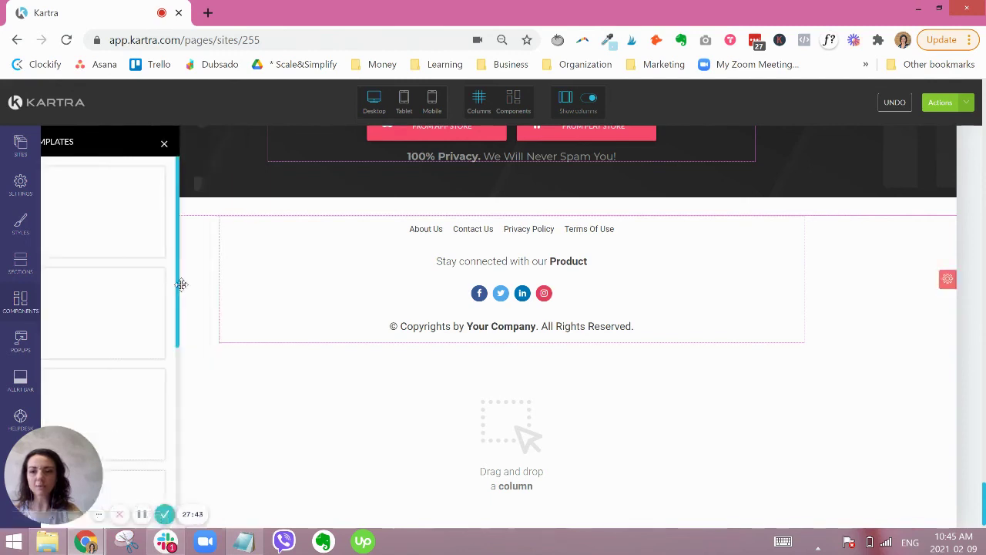
pyautogui.click(55, 144)
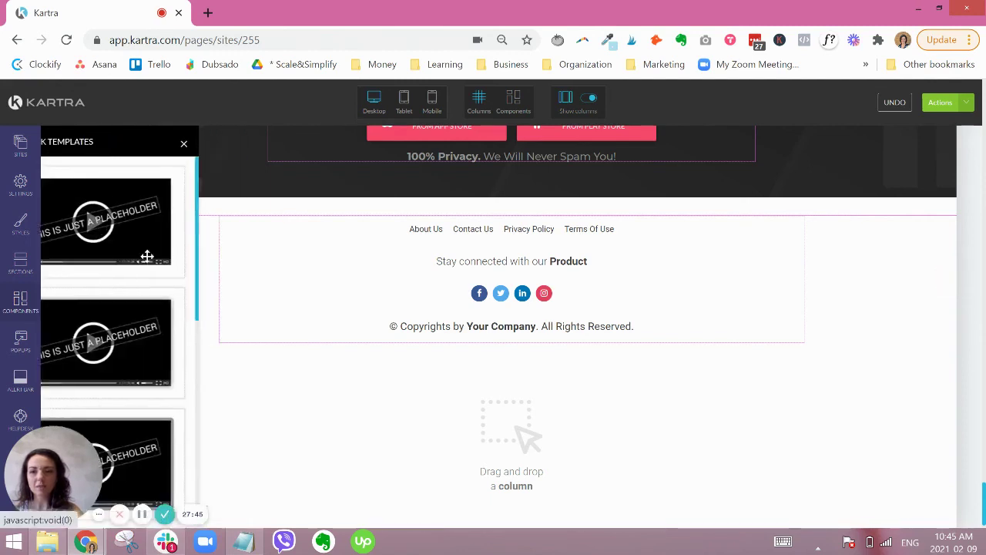
# Examine the countdown timer designs in the component templates and the dark pricing section on the page
pyautogui.scroll(-1, 187, 307)
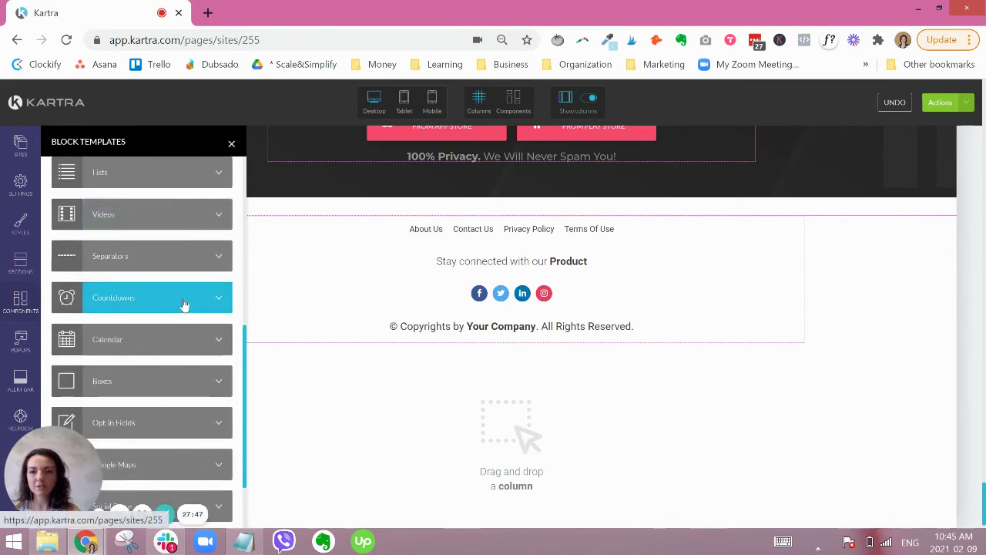
pyautogui.click(183, 305)
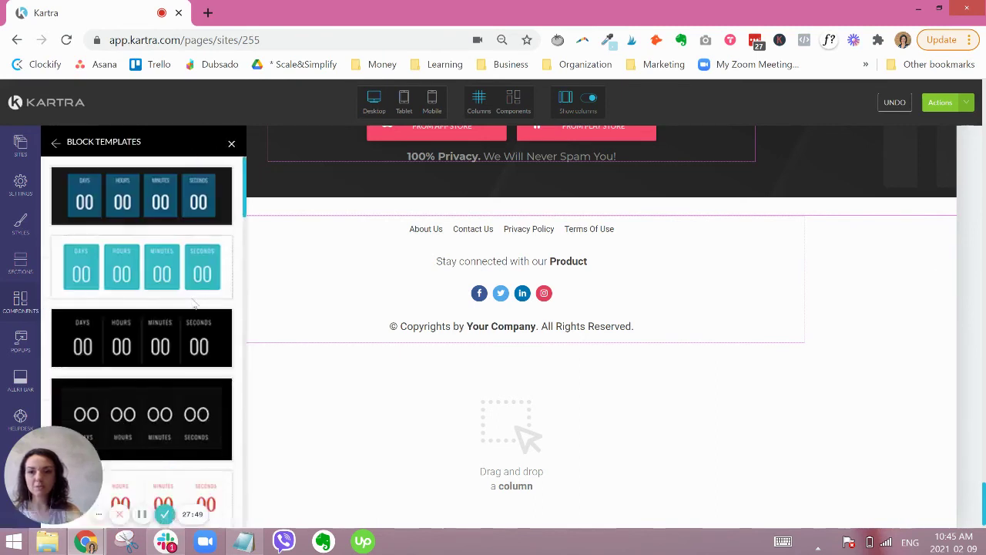
pyautogui.scroll(-5, 158, 331)
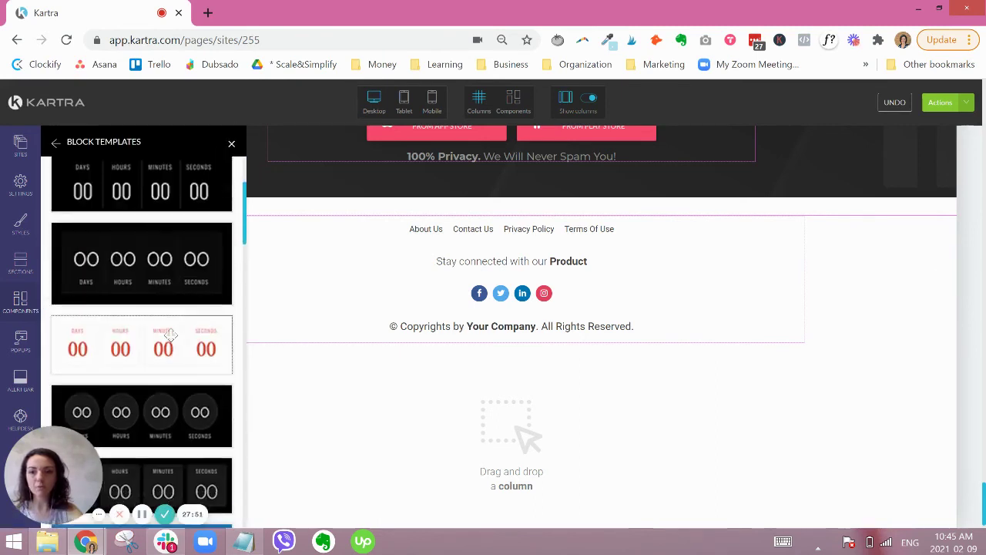
pyautogui.scroll(-5, 166, 296)
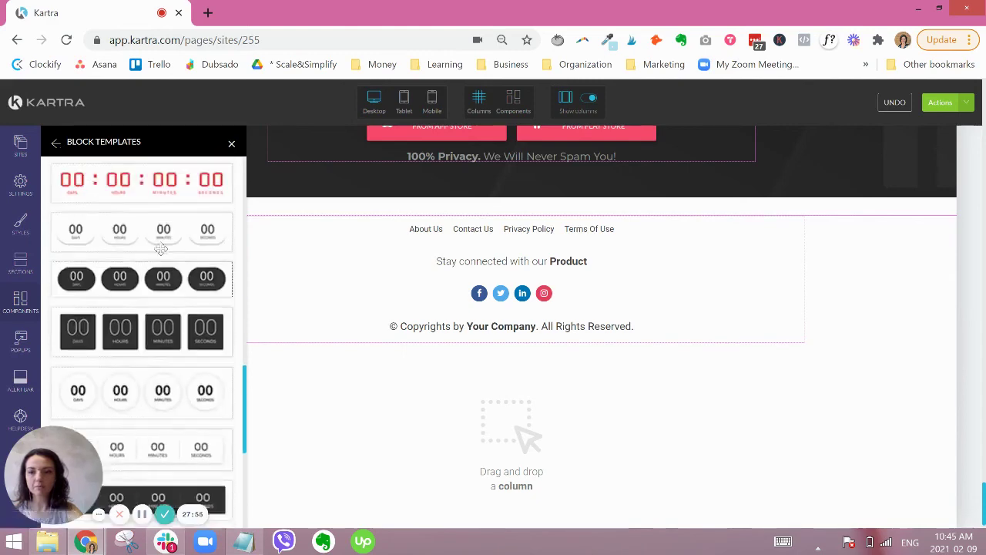
pyautogui.scroll(5, 160, 248)
pyautogui.scroll(6, 306, 242)
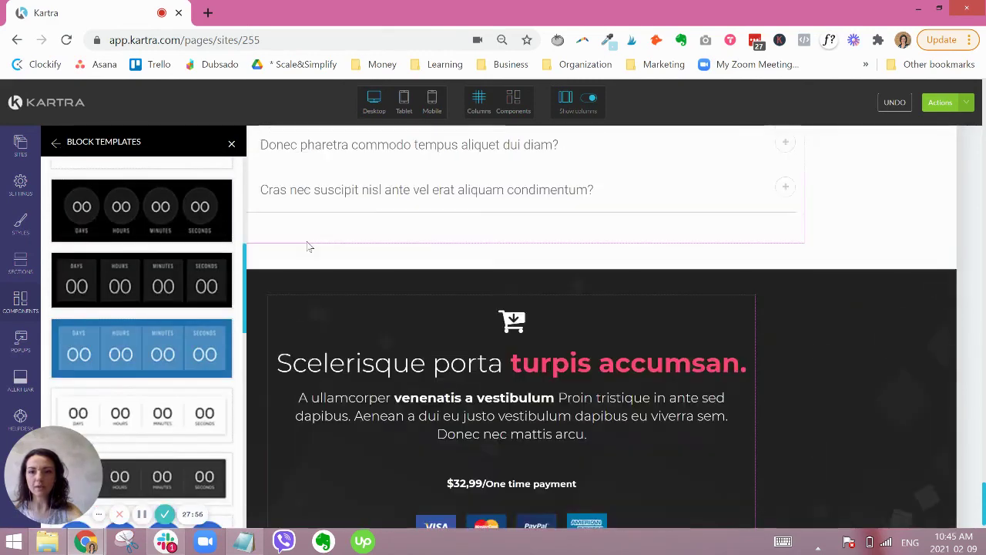
pyautogui.scroll(-1, 308, 246)
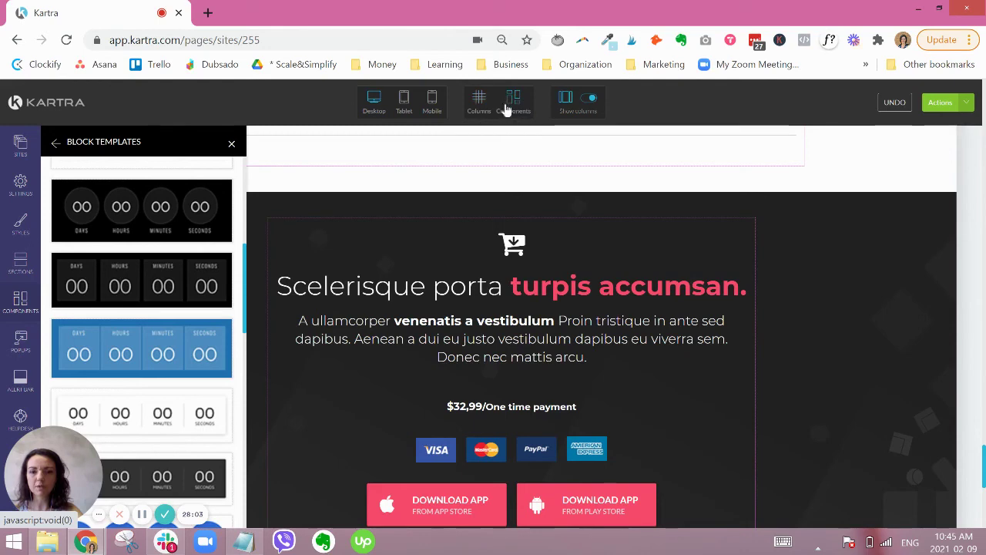
# Add the turquoise four-box countdown timer above the cart icon in the dark pricing section and close the component templates
pyautogui.scroll(-10, 142, 347)
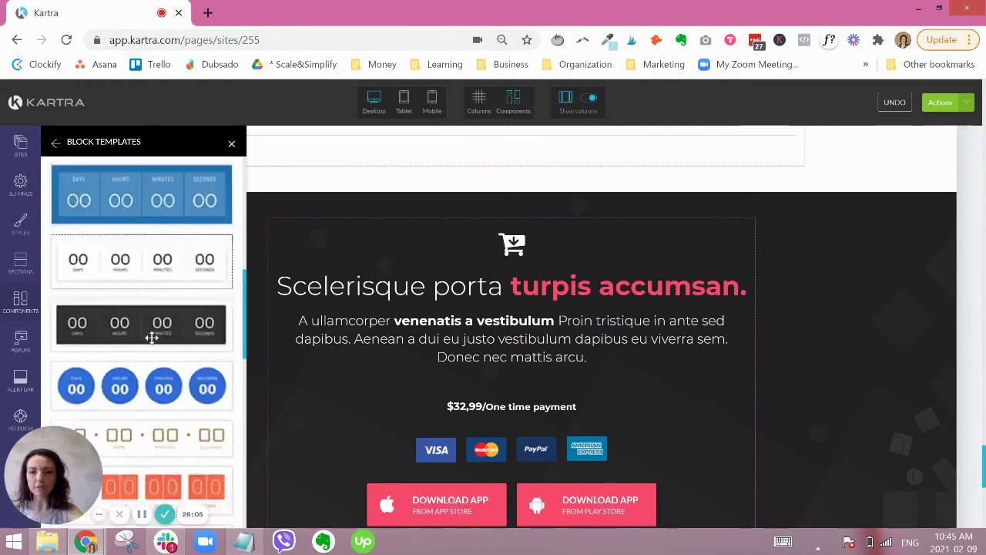
pyautogui.scroll(-8, 149, 335)
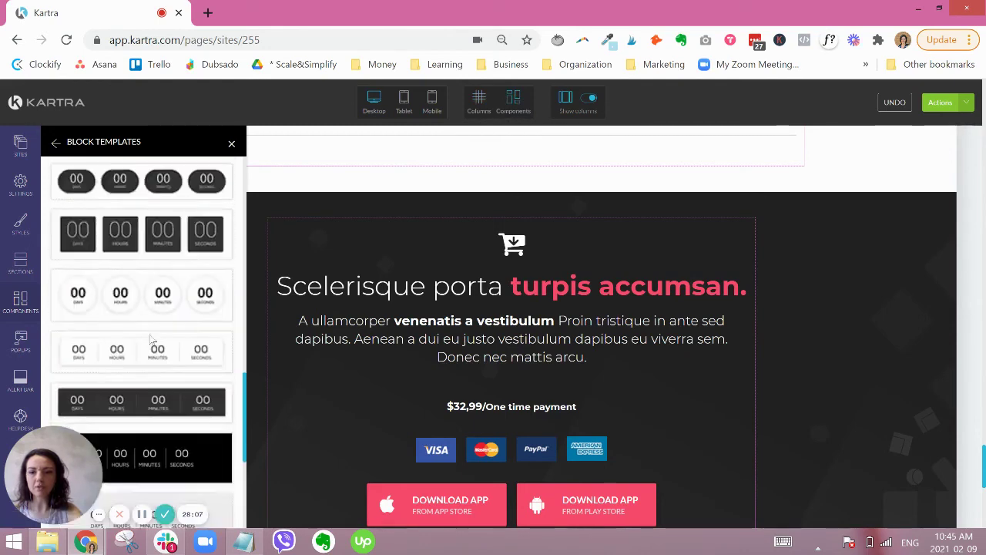
pyautogui.scroll(12, 151, 316)
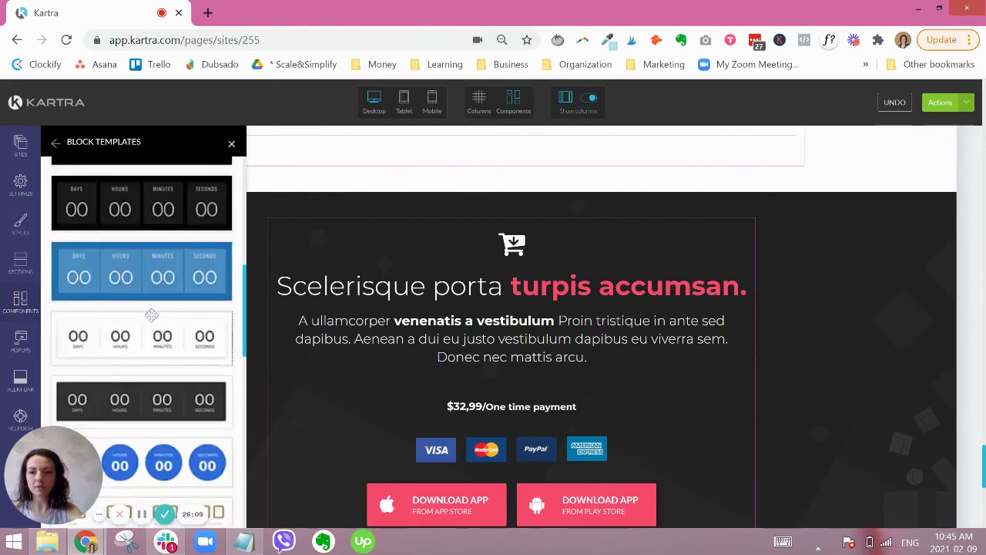
pyautogui.scroll(1, 155, 309)
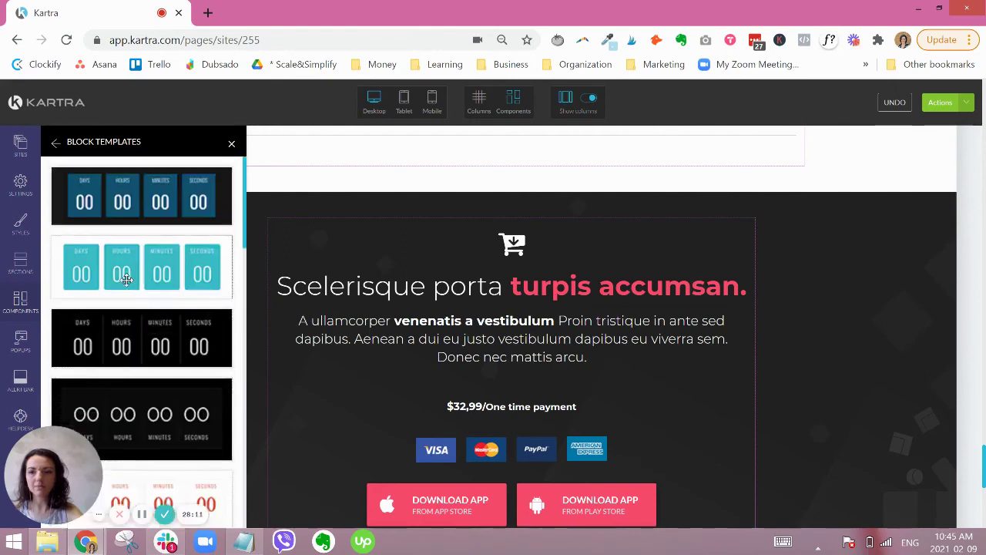
pyautogui.moveTo(127, 277); pyautogui.dragTo(488, 273)
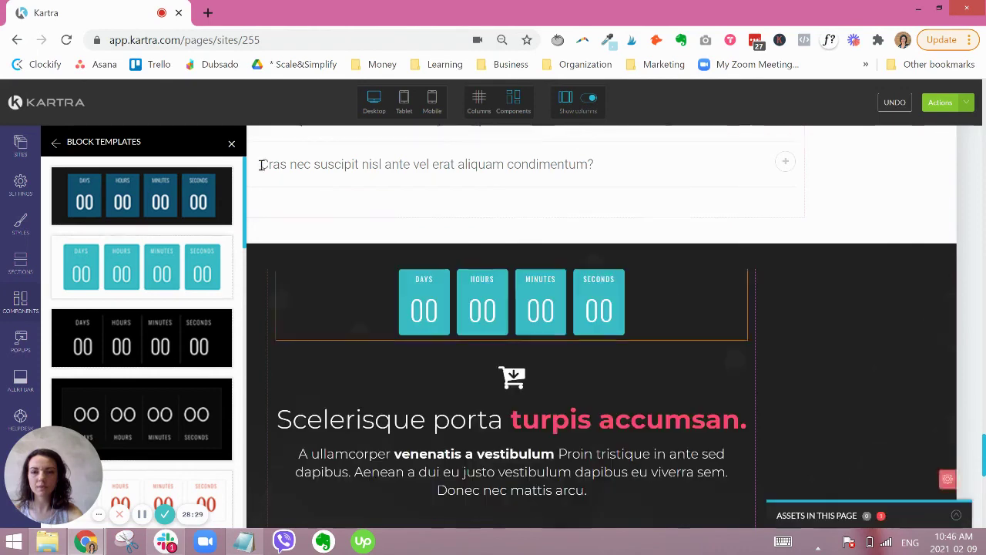
pyautogui.click(230, 146)
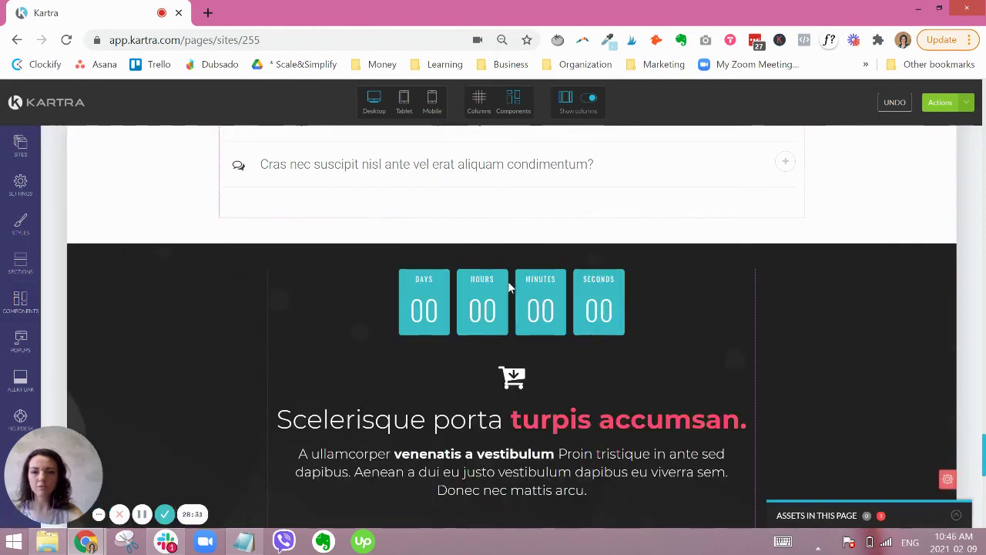
# Open the new countdown timer's timer settings and review the available countdown ending options without changing them
pyautogui.click(511, 259)
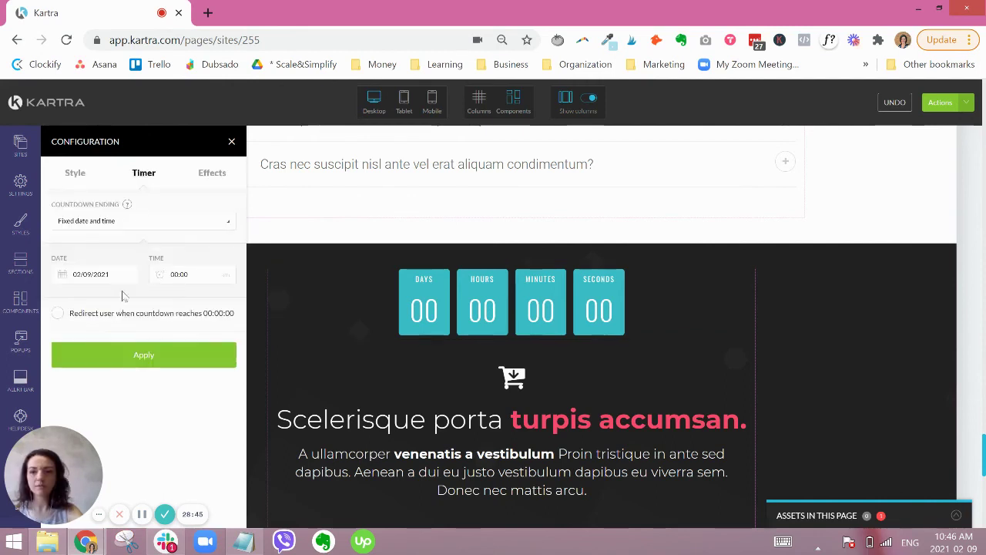
pyautogui.click(121, 223)
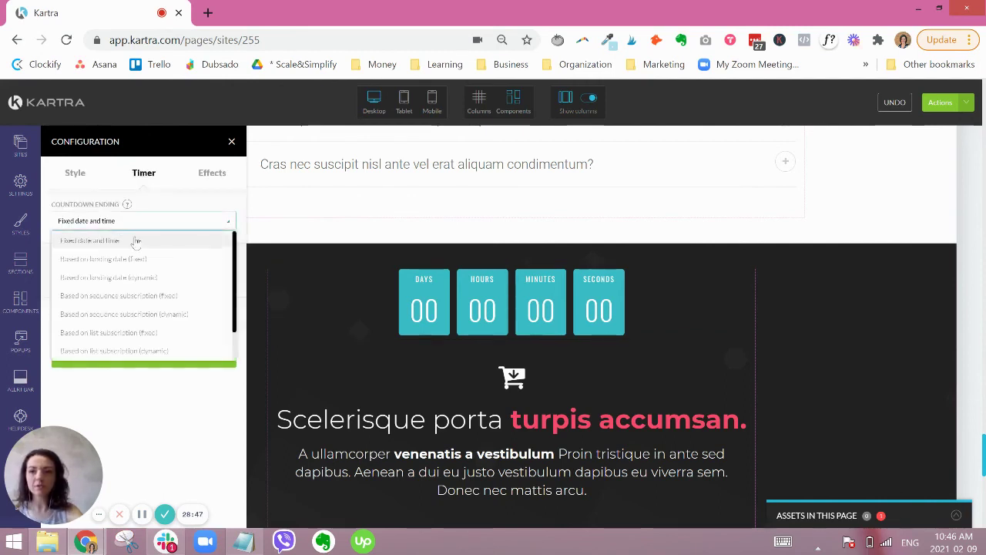
pyautogui.scroll(-1, 146, 352)
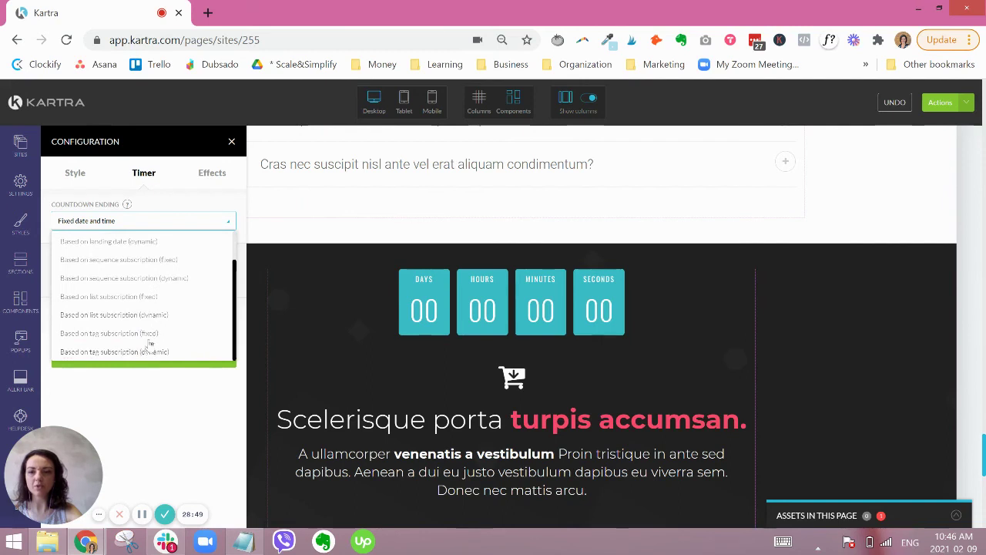
pyautogui.click(127, 225)
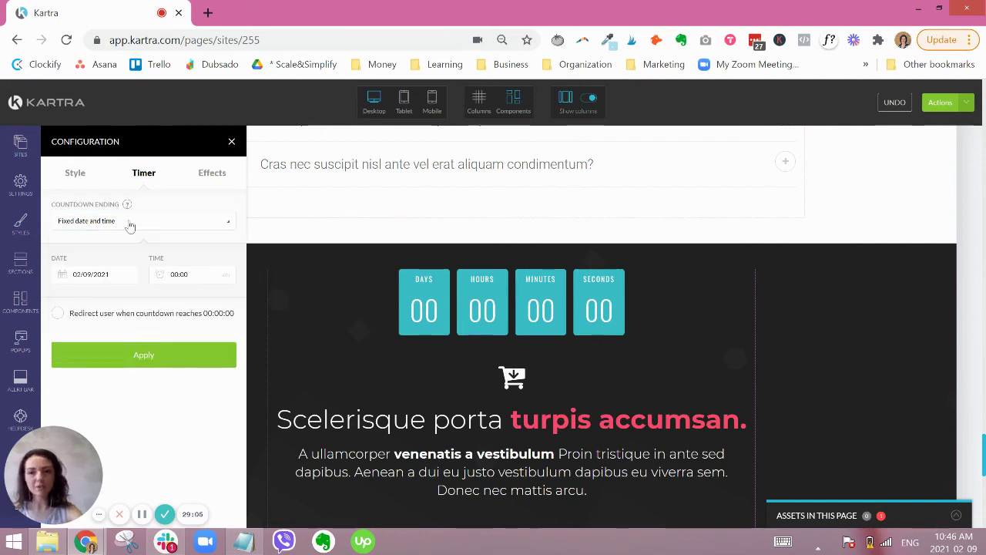
pyautogui.click(128, 222)
pyautogui.click(188, 222)
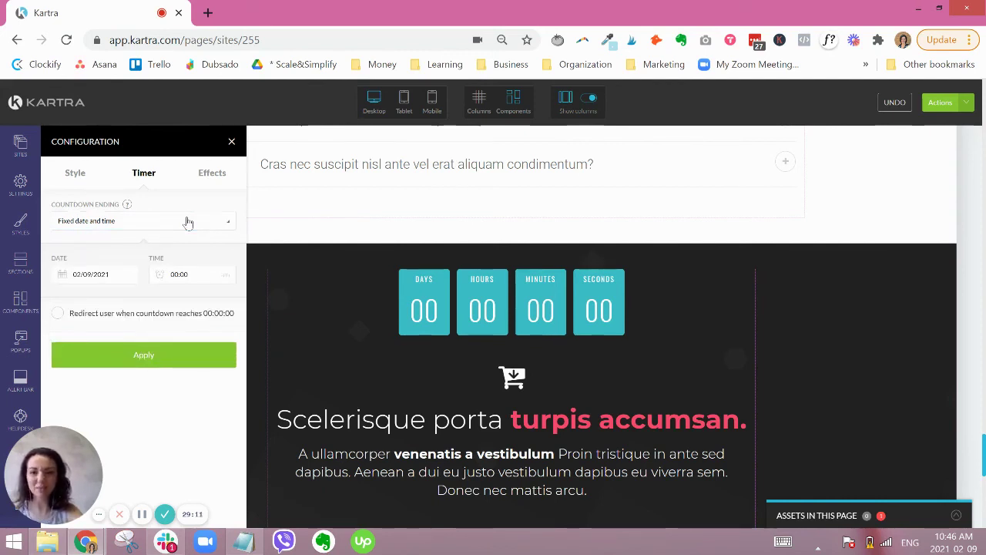
pyautogui.click(231, 144)
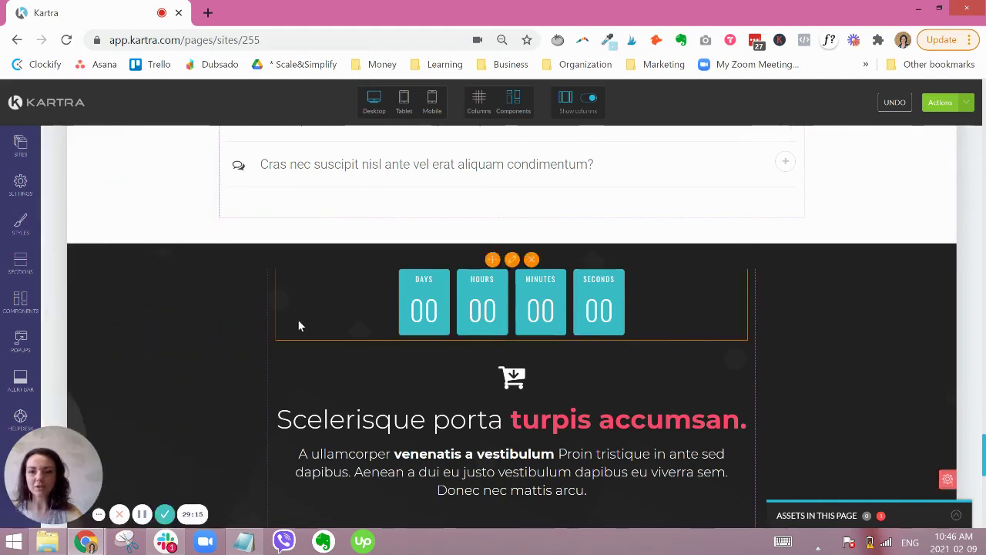
# Save the progress of the sample page and dismiss the save message
pyautogui.scroll(-3, 300, 318)
pyautogui.scroll(-3, 310, 319)
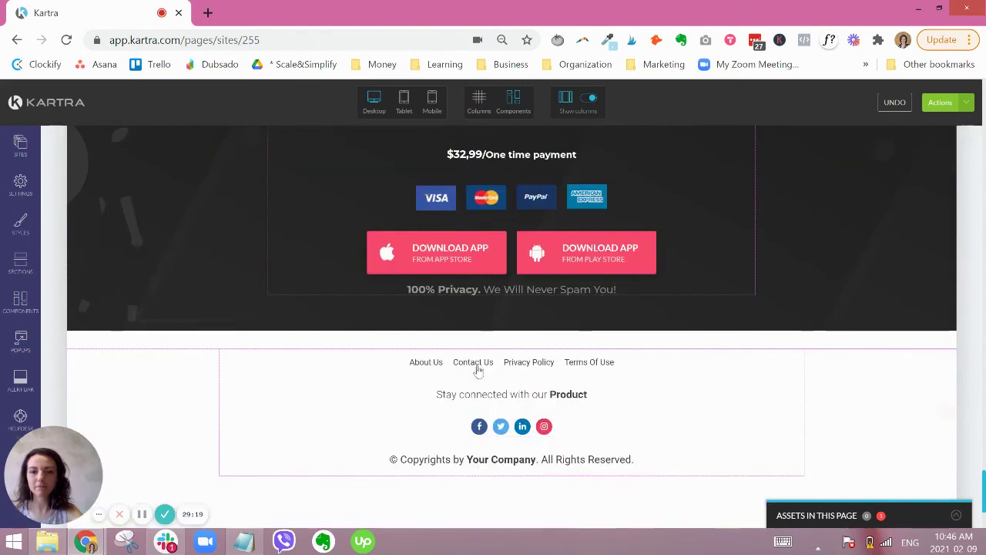
pyautogui.scroll(15, 793, 316)
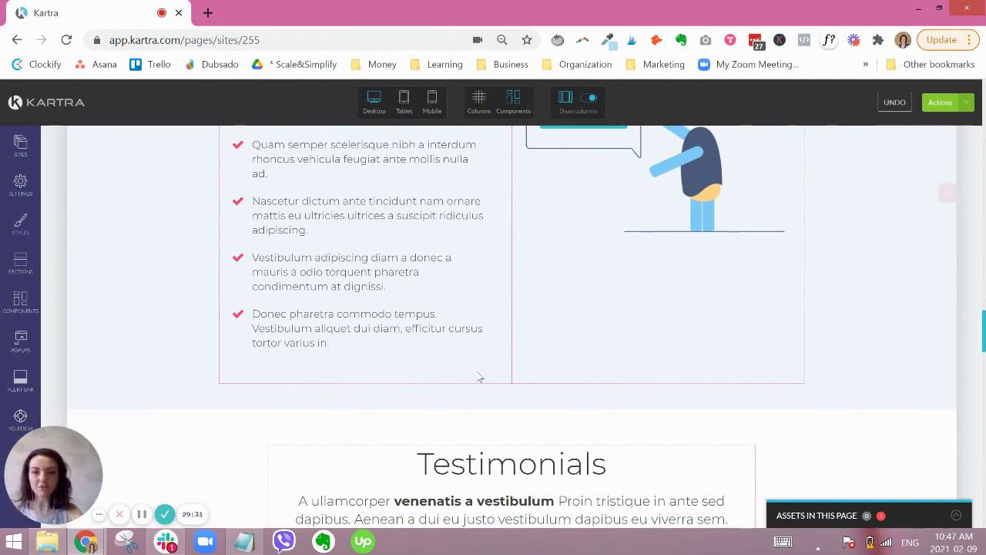
pyautogui.scroll(10, 624, 346)
pyautogui.scroll(15, 622, 347)
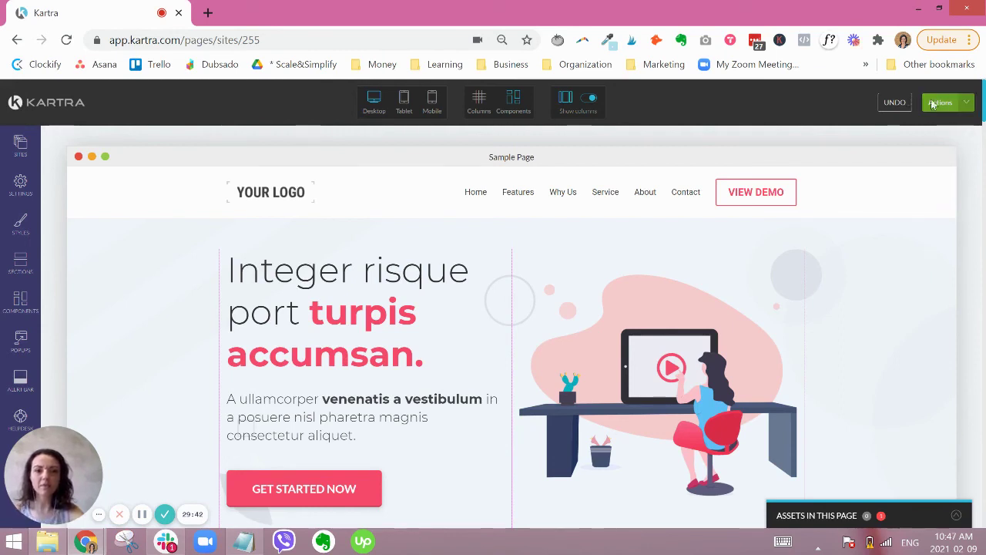
pyautogui.click(968, 103)
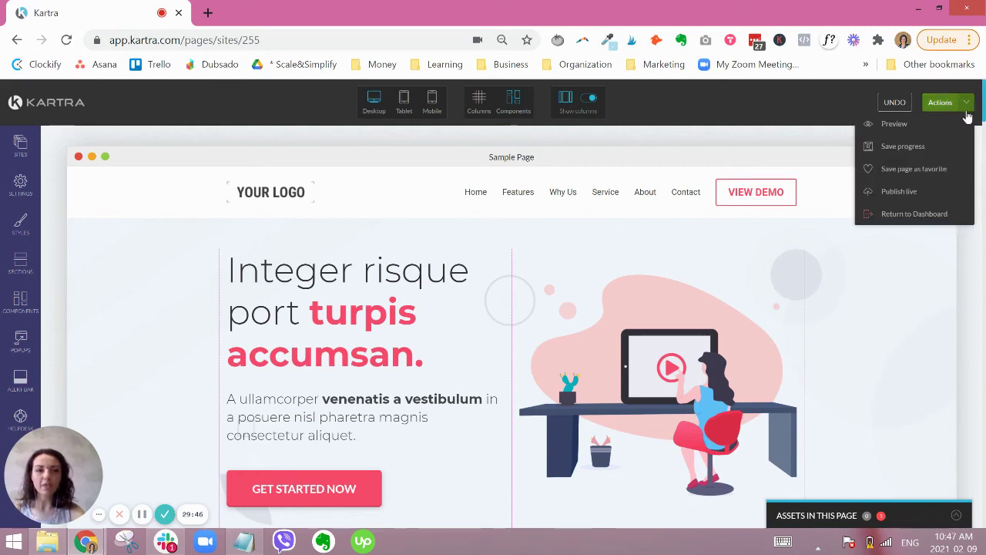
pyautogui.click(912, 151)
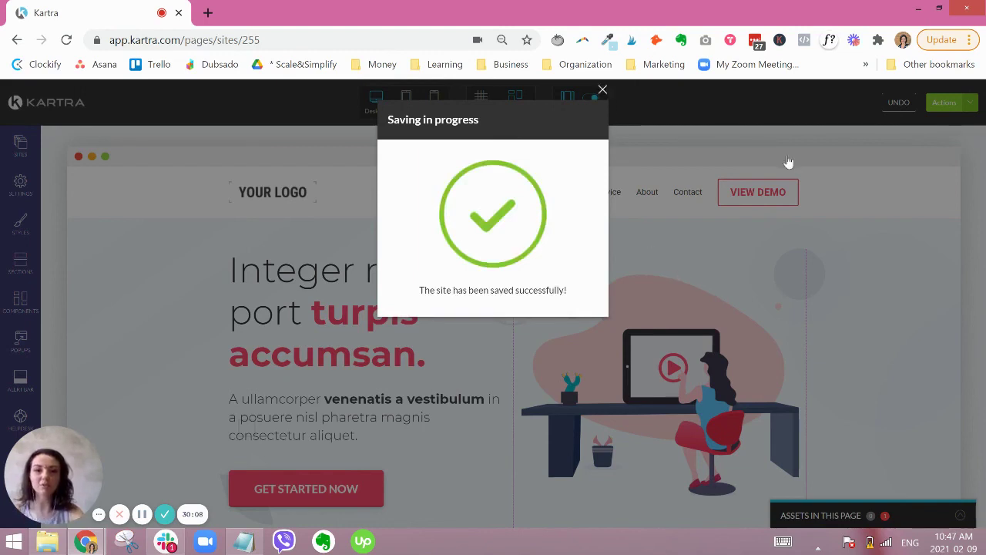
pyautogui.click(603, 90)
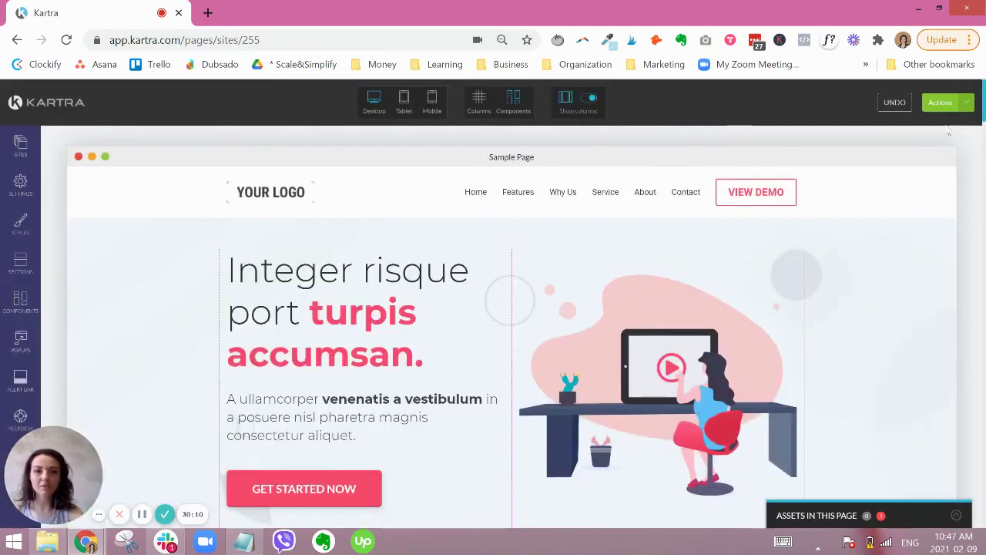
# Open the live publishing options, view the direct page link with its editable ending, and view the page's embed code
pyautogui.click(967, 104)
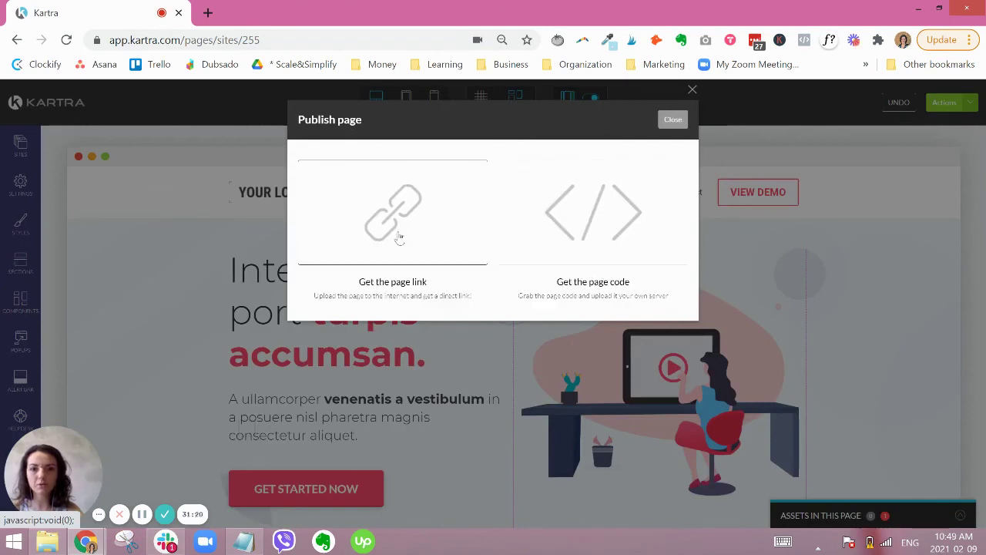
pyautogui.click(399, 237)
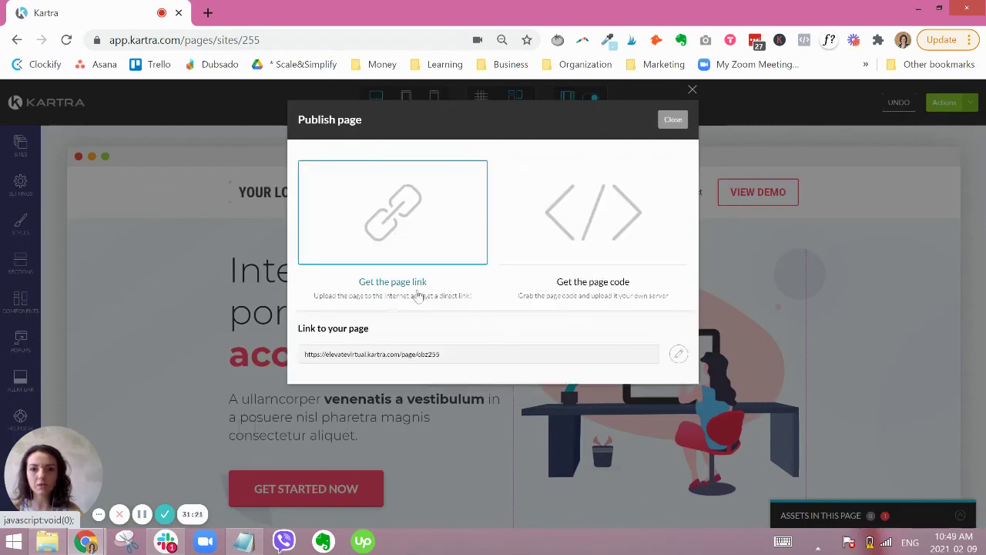
pyautogui.tripleClick(419, 358)
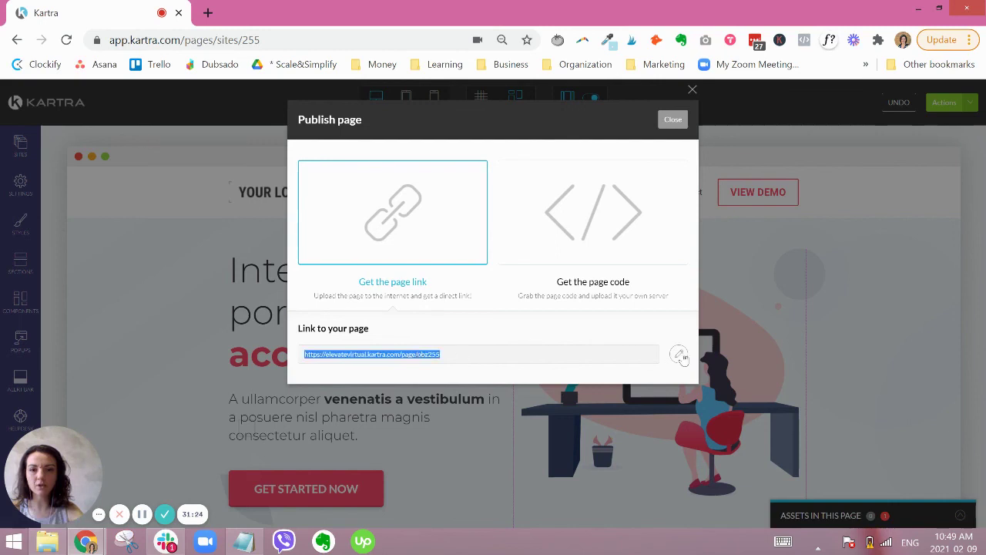
pyautogui.click(680, 354)
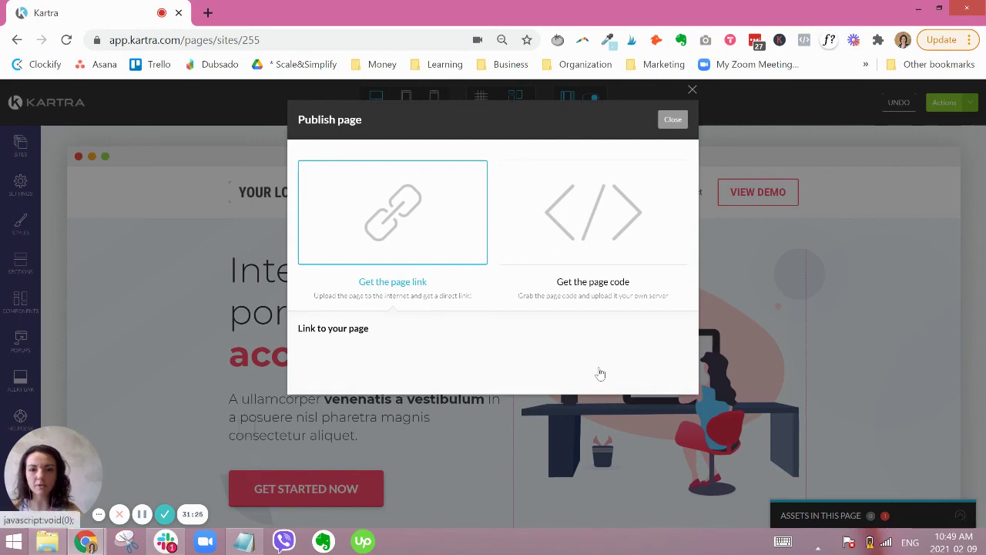
pyautogui.click(535, 354)
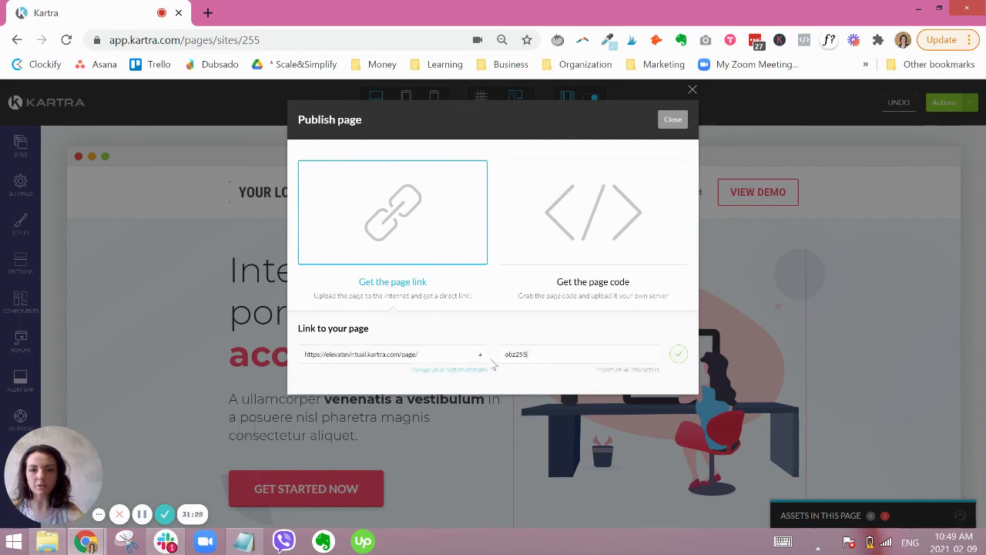
pyautogui.doubleClick(501, 356)
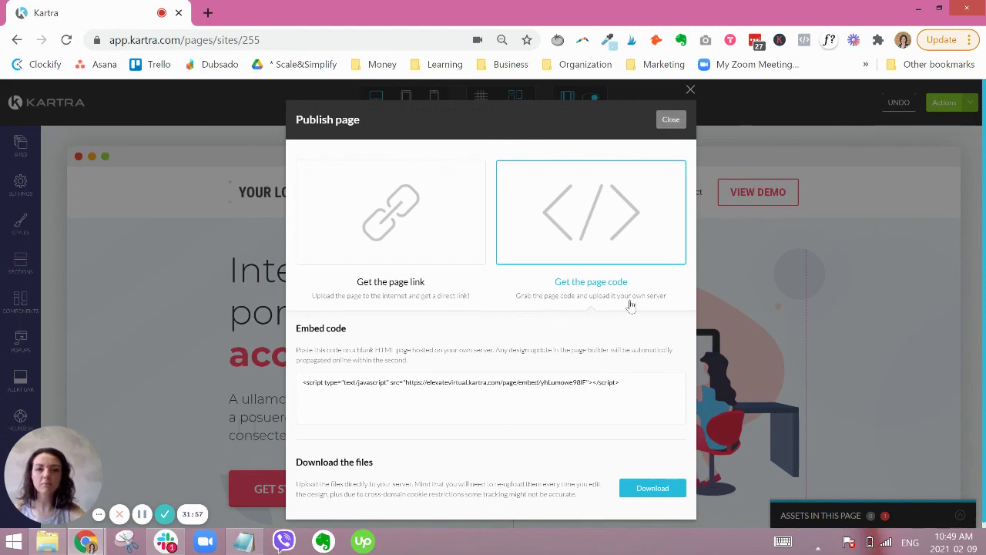
pyautogui.press('Escape')
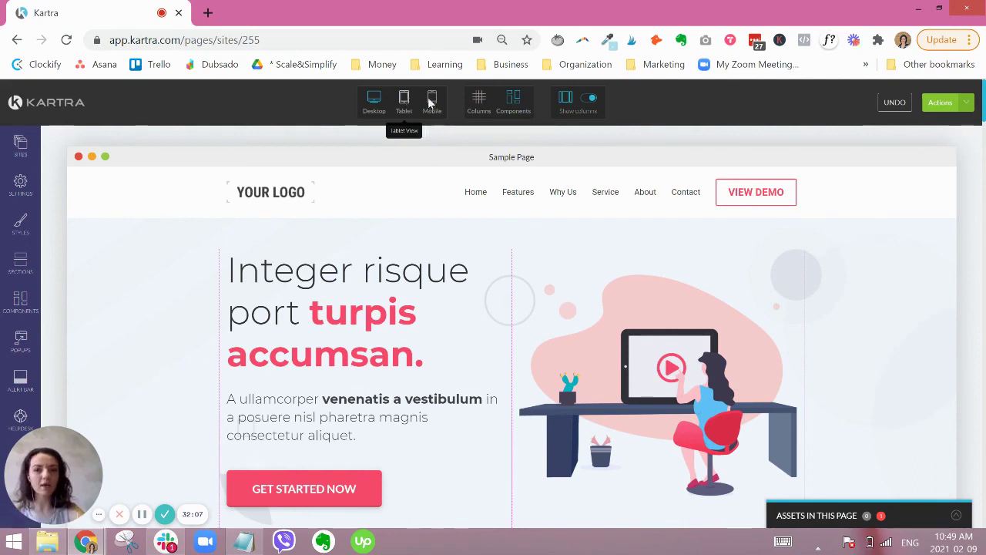
# Switch to the mobile view and examine the page layout from the header down to the Testimonials section
pyautogui.click(435, 105)
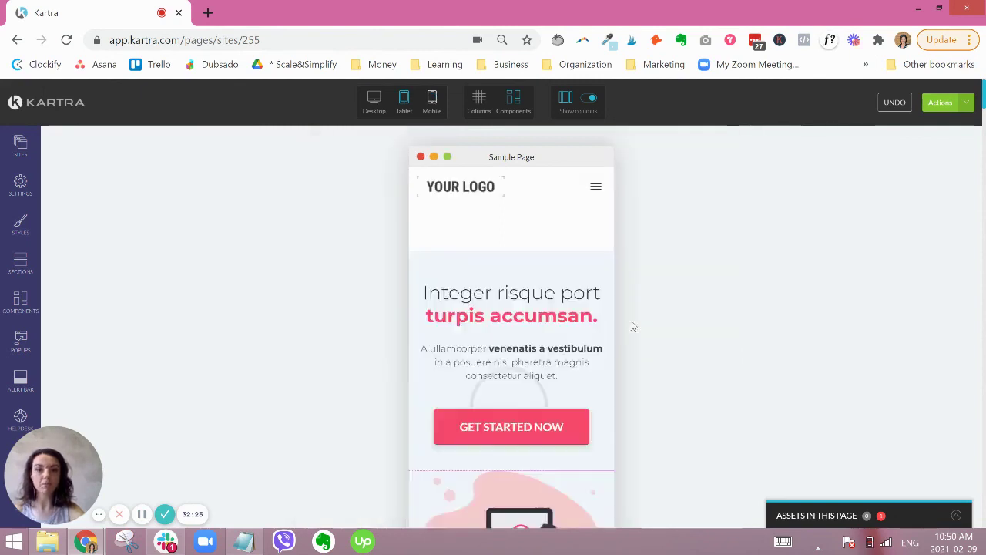
pyautogui.scroll(-5, 590, 326)
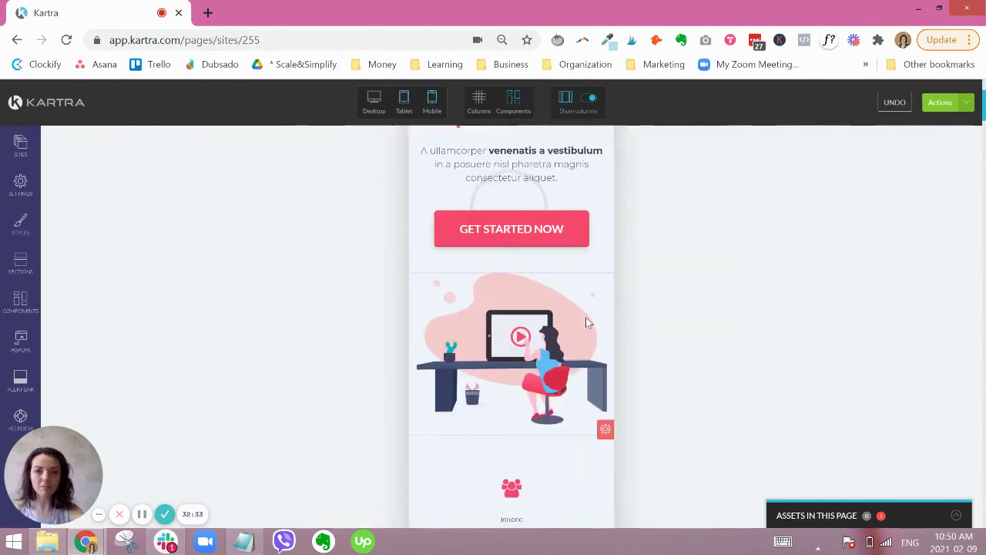
pyautogui.scroll(-10, 587, 321)
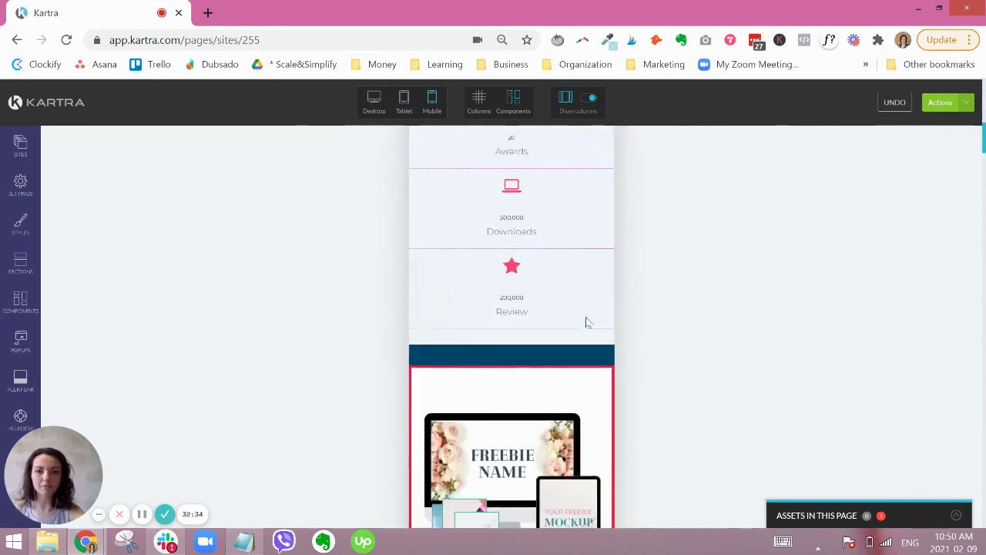
pyautogui.scroll(-7, 585, 322)
pyautogui.scroll(-7, 584, 315)
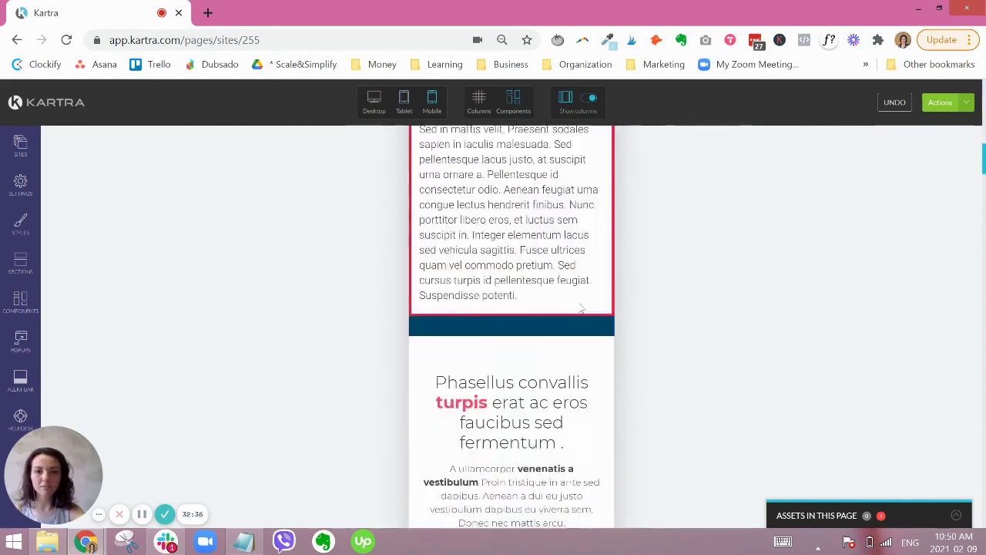
pyautogui.scroll(-7, 581, 308)
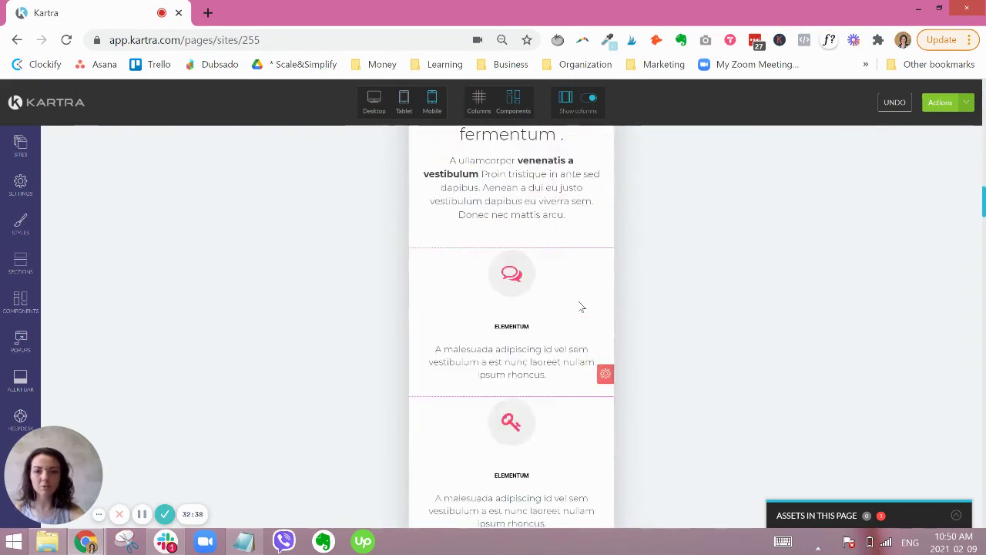
pyautogui.scroll(-5, 582, 307)
pyautogui.scroll(-10, 582, 307)
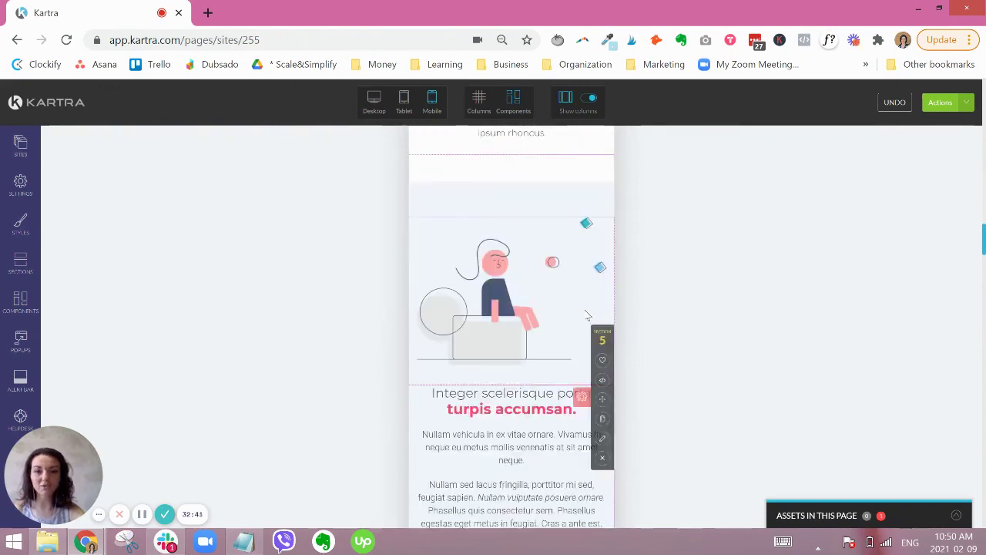
pyautogui.scroll(-15, 562, 329)
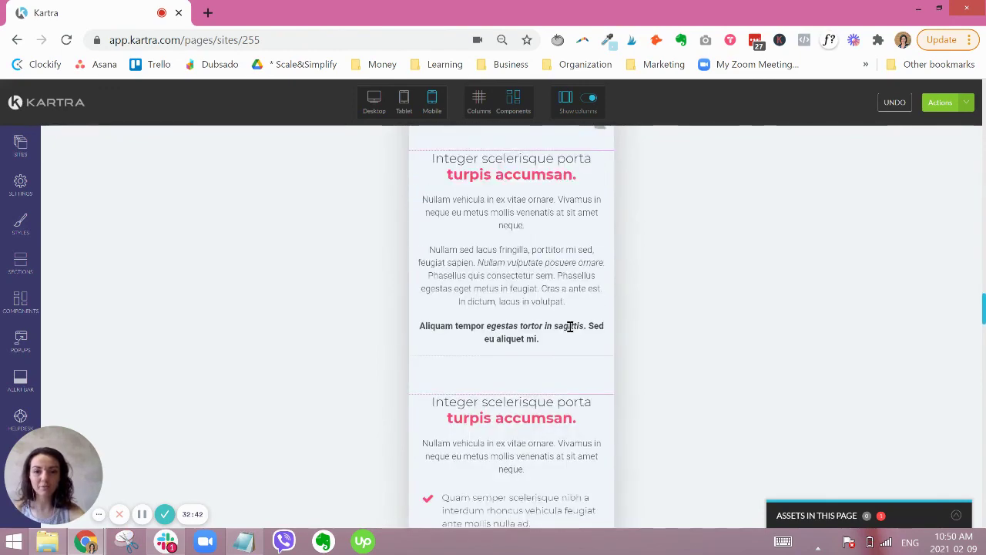
pyautogui.moveTo(539, 325)
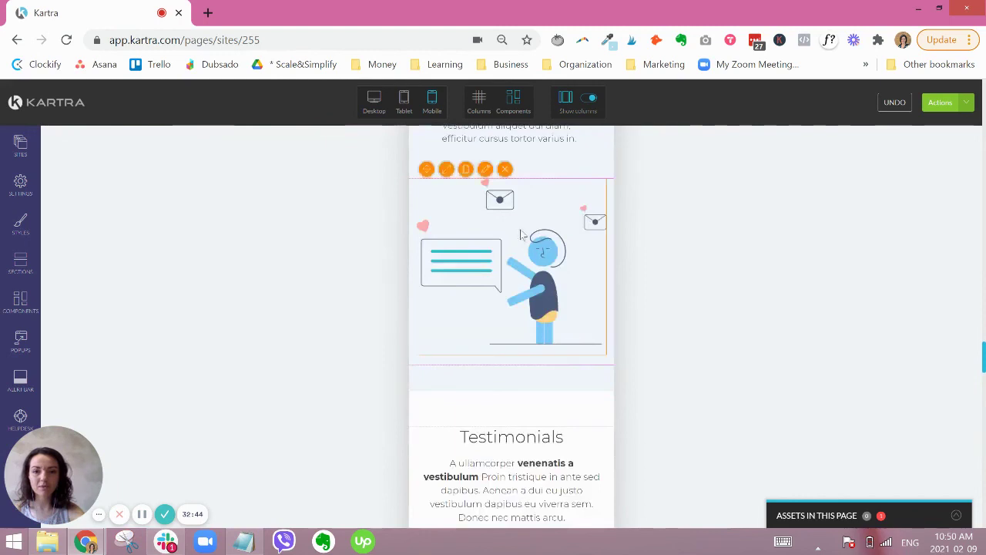
# Exit the page builder and return to the dashboard
pyautogui.click(966, 105)
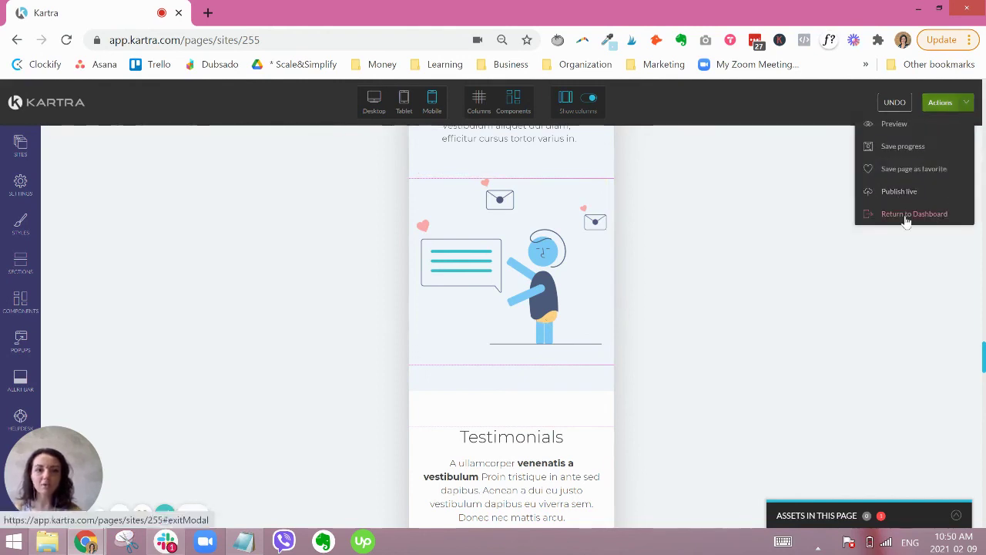
pyautogui.click(747, 314)
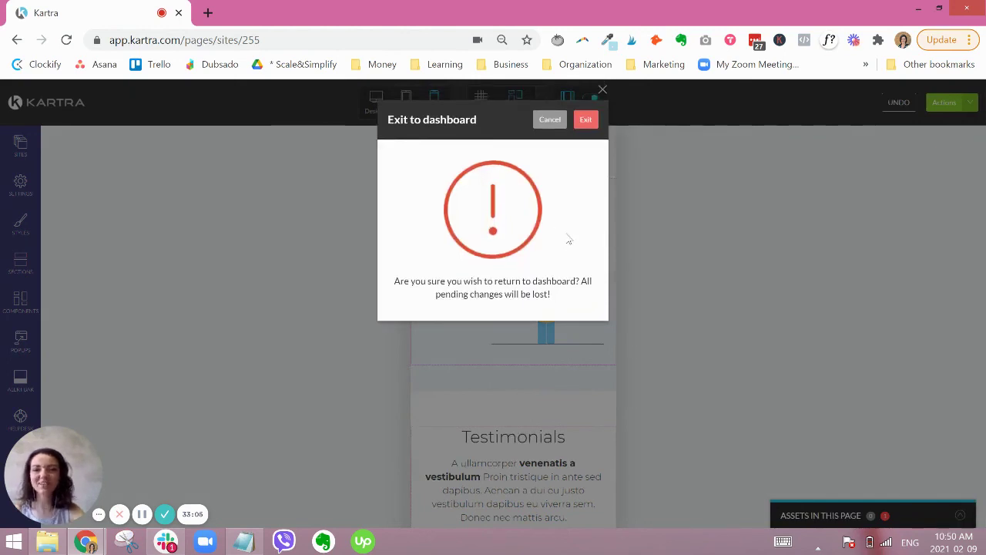
pyautogui.click(585, 120)
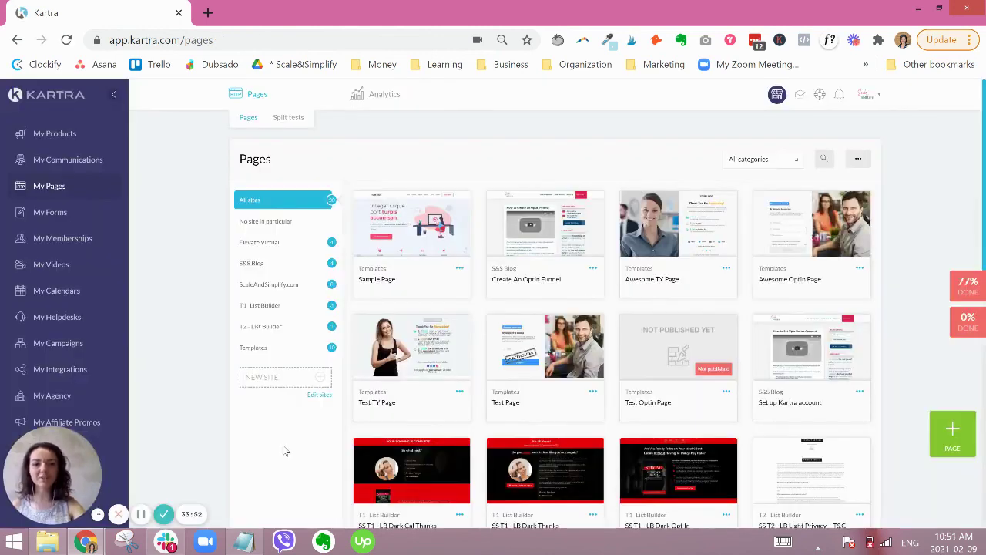